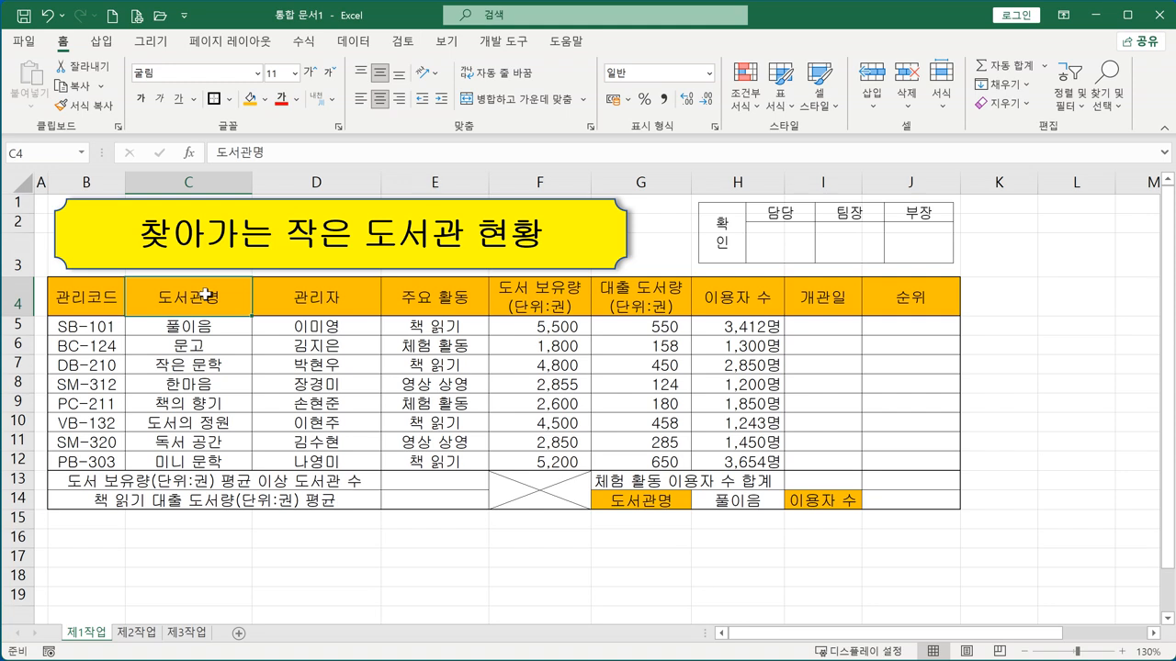
Insert a 2-D clustered column chart from the 도서관명, 대출 도서량 and 이용자 수 data in C4:C12 and G4:H12
{"action": "left_click_drag", "start_coordinate": [206, 292], "coordinate": [221, 466]}
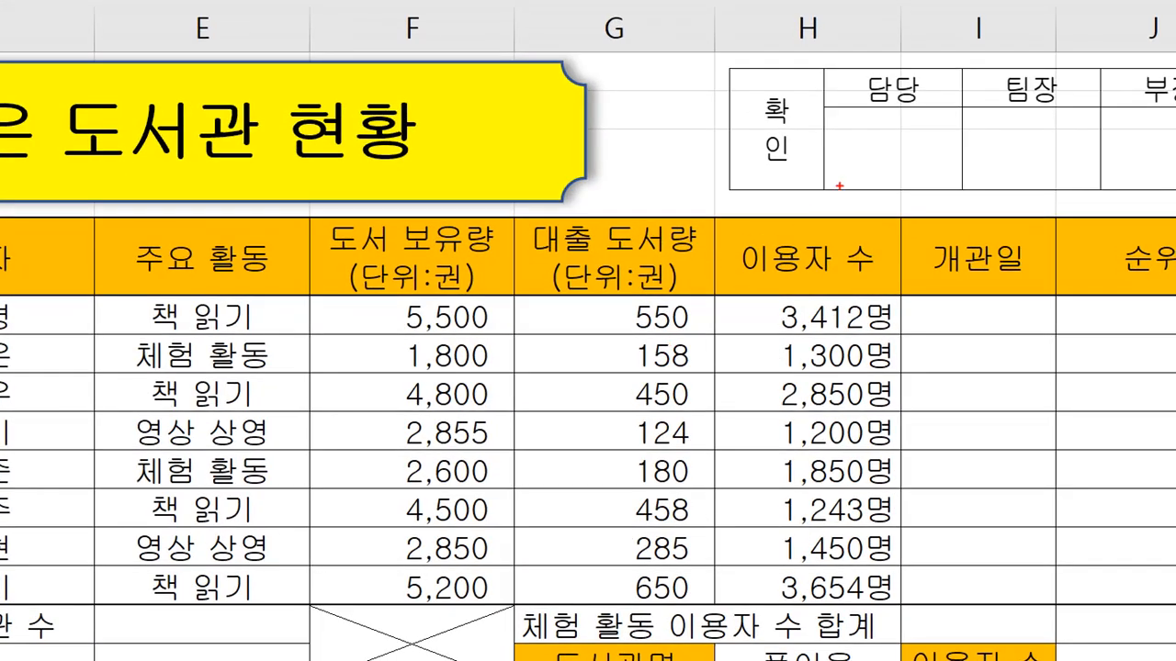
{"action": "mouse_move", "coordinate": [838, 186]}
{"action": "left_mouse_down"}
{"action": "mouse_move", "coordinate": [785, 268]}
{"action": "mouse_move", "coordinate": [881, 237]}
{"action": "left_mouse_up"}
{"action": "mouse_move", "coordinate": [632, 166]}
{"action": "left_mouse_down"}
{"action": "mouse_move", "coordinate": [602, 307]}
{"action": "mouse_move", "coordinate": [663, 257]}
{"action": "left_mouse_up"}
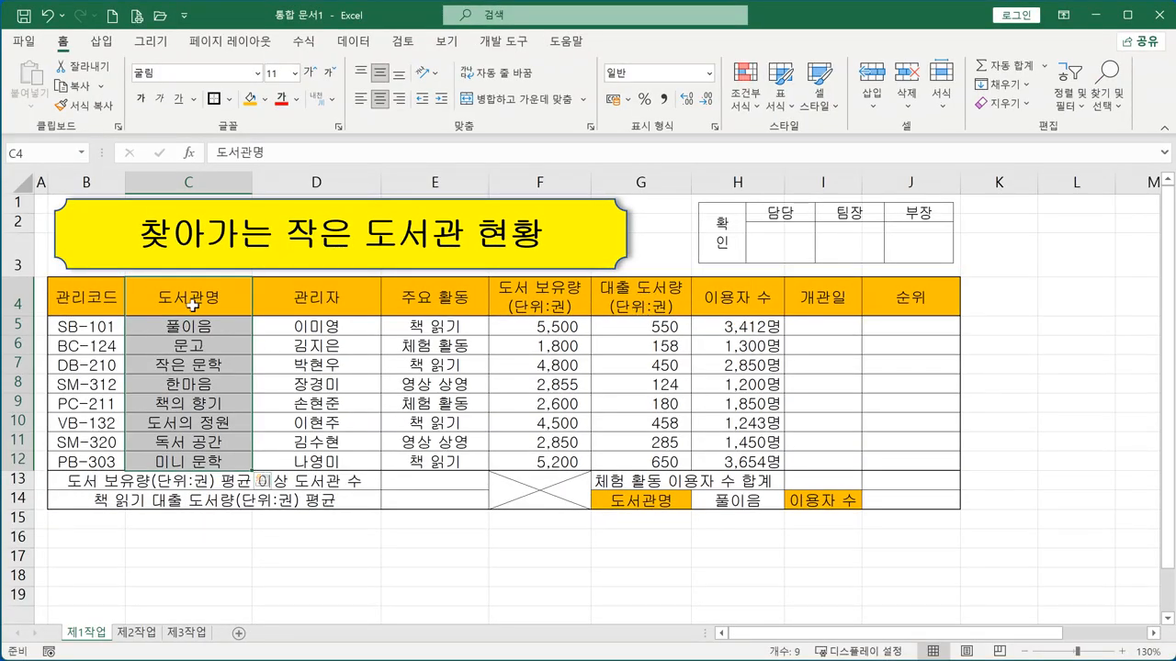
{"action": "left_click_drag", "start_coordinate": [190, 299], "coordinate": [194, 459]}
{"action": "left_click_drag", "start_coordinate": [634, 296], "coordinate": [751, 460]}
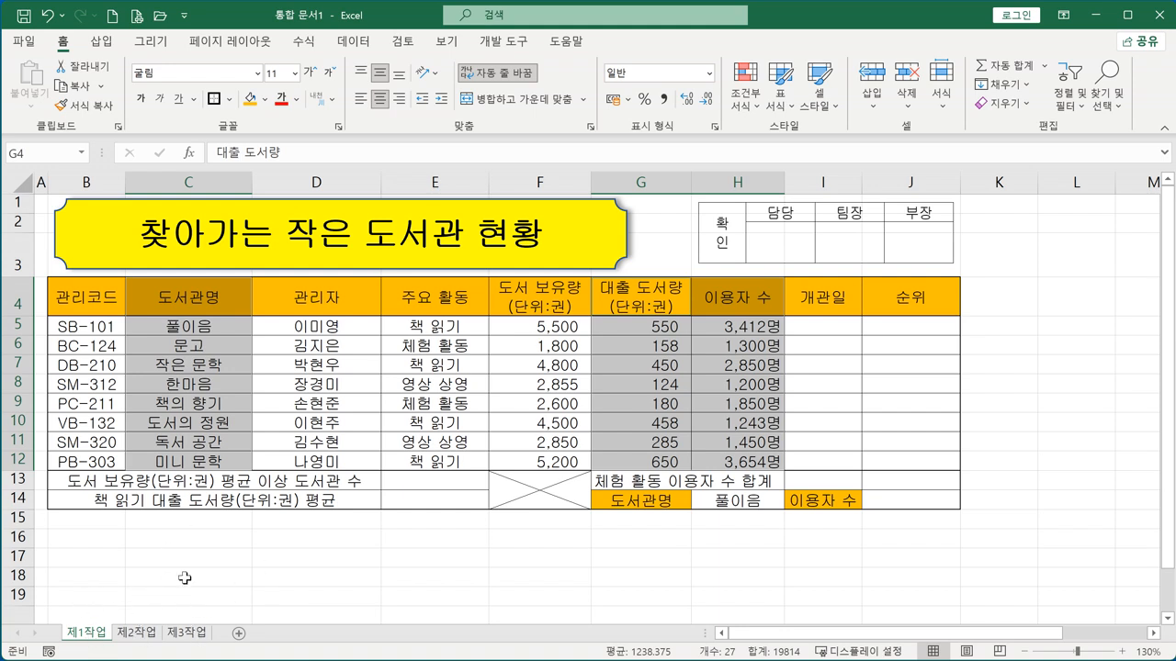
{"action": "left_click", "coordinate": [103, 43]}
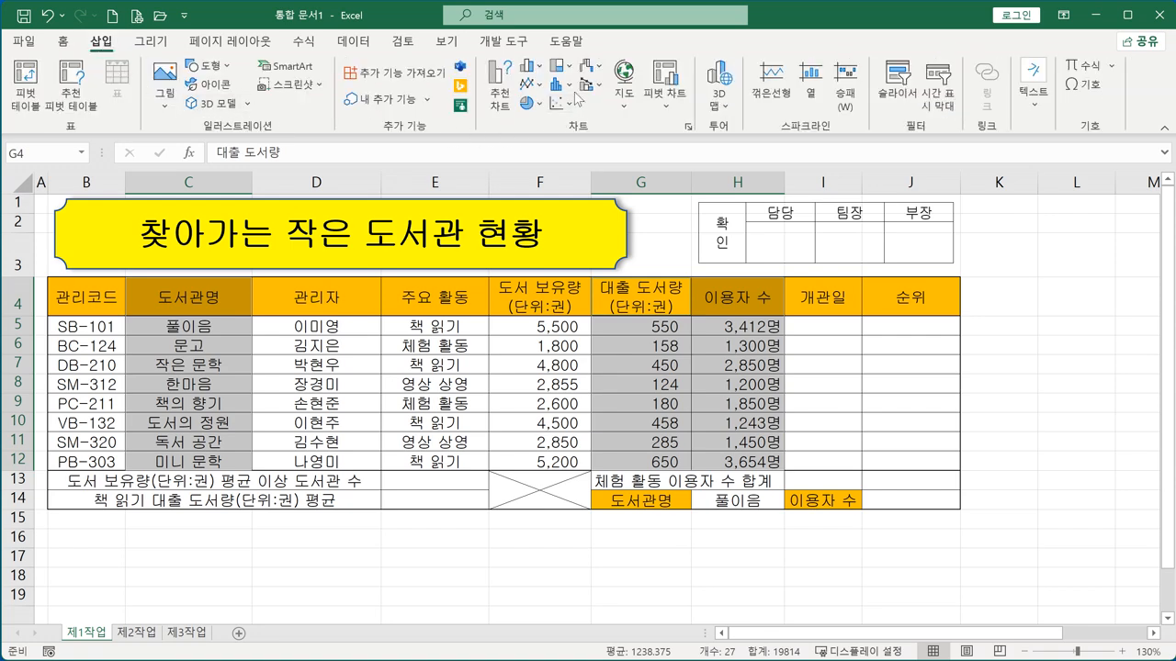
{"action": "left_click", "coordinate": [539, 77]}
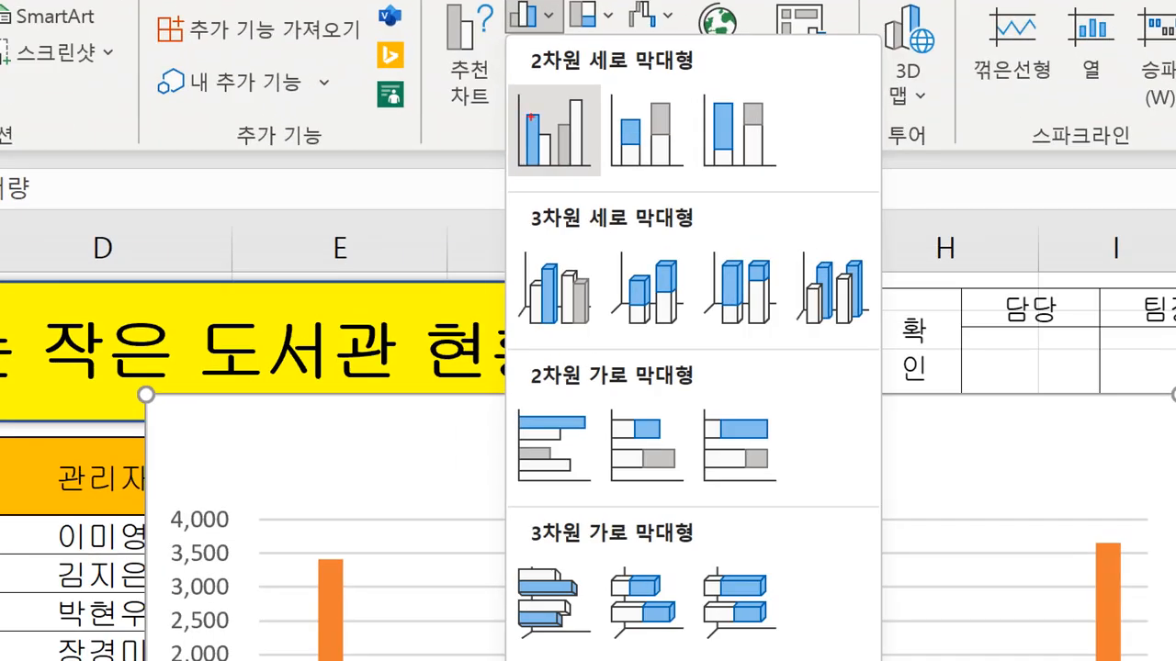
{"action": "left_click_drag", "start_coordinate": [513, 60], "coordinate": [539, 101]}
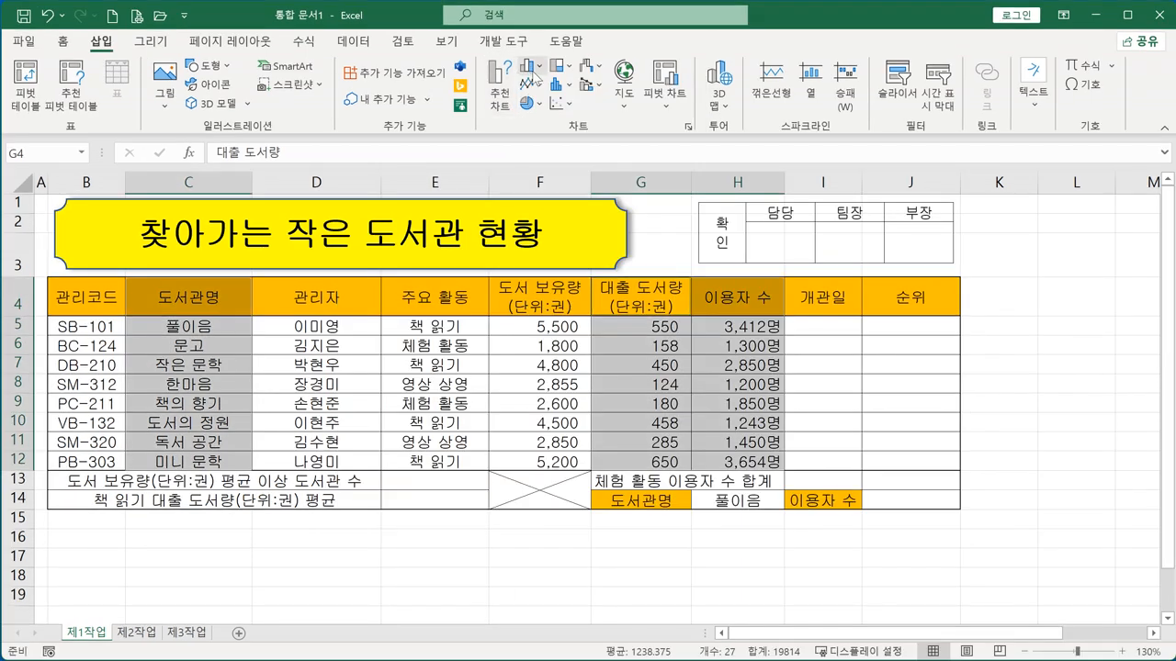
{"action": "left_click", "coordinate": [531, 14]}
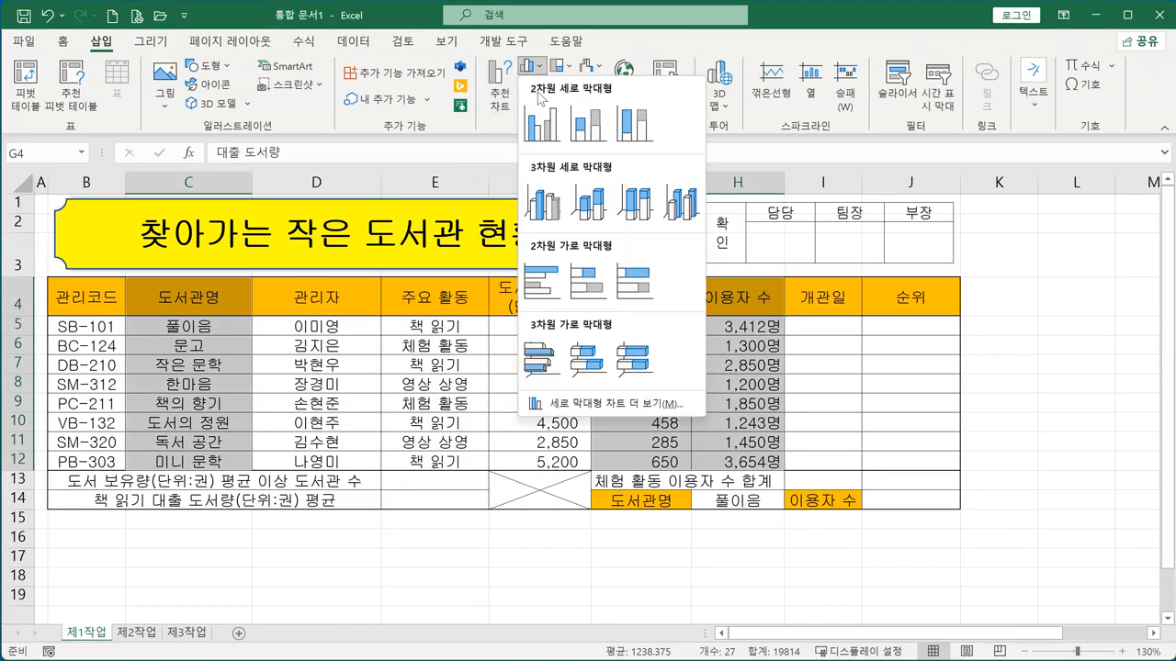
{"action": "left_click", "coordinate": [542, 131]}
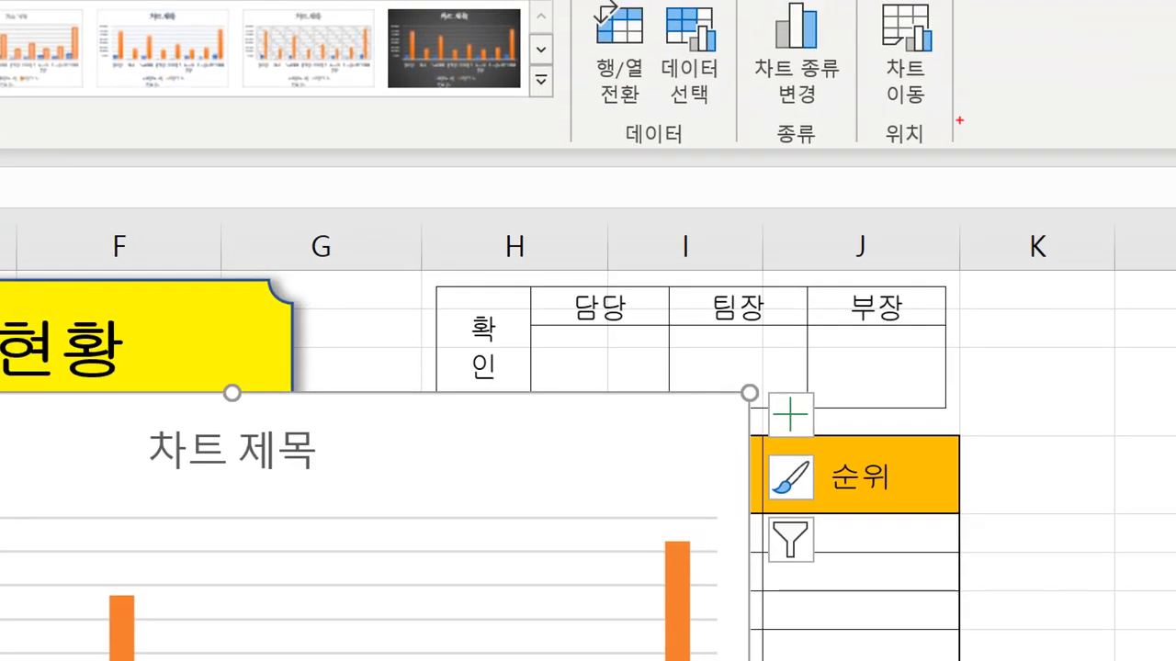
Move the chart to a new sheet named 제4작업
{"action": "mouse_move", "coordinate": [958, 119]}
{"action": "left_mouse_down"}
{"action": "mouse_move", "coordinate": [909, 5]}
{"action": "mouse_move", "coordinate": [921, 171]}
{"action": "left_mouse_up"}
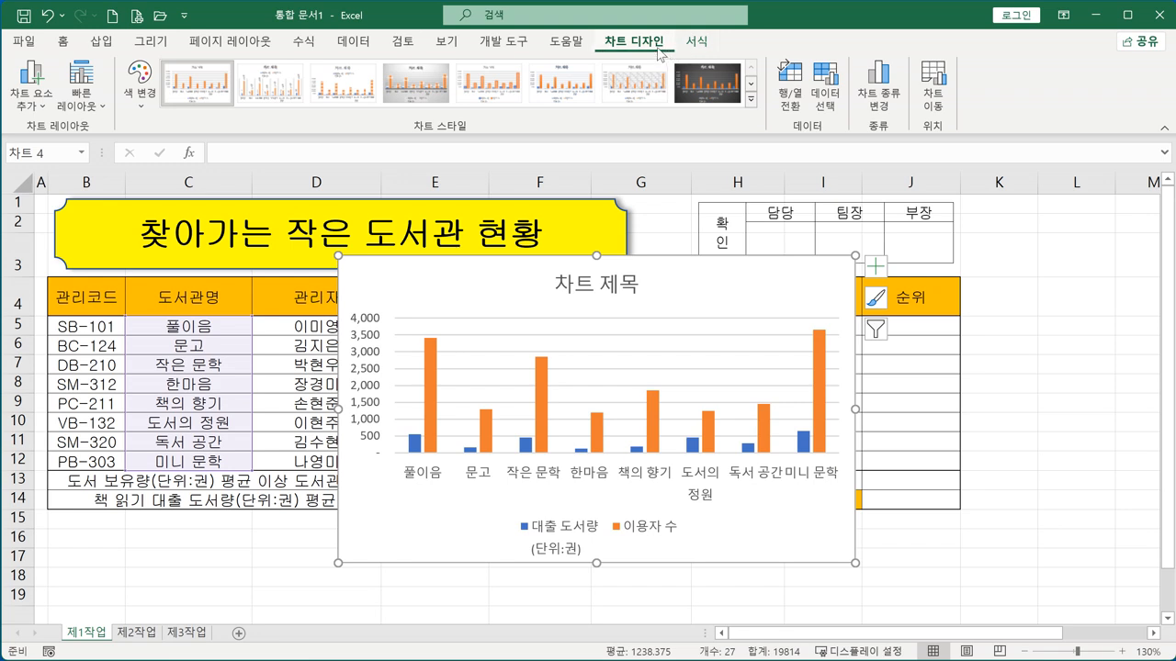
{"action": "left_click", "coordinate": [934, 99]}
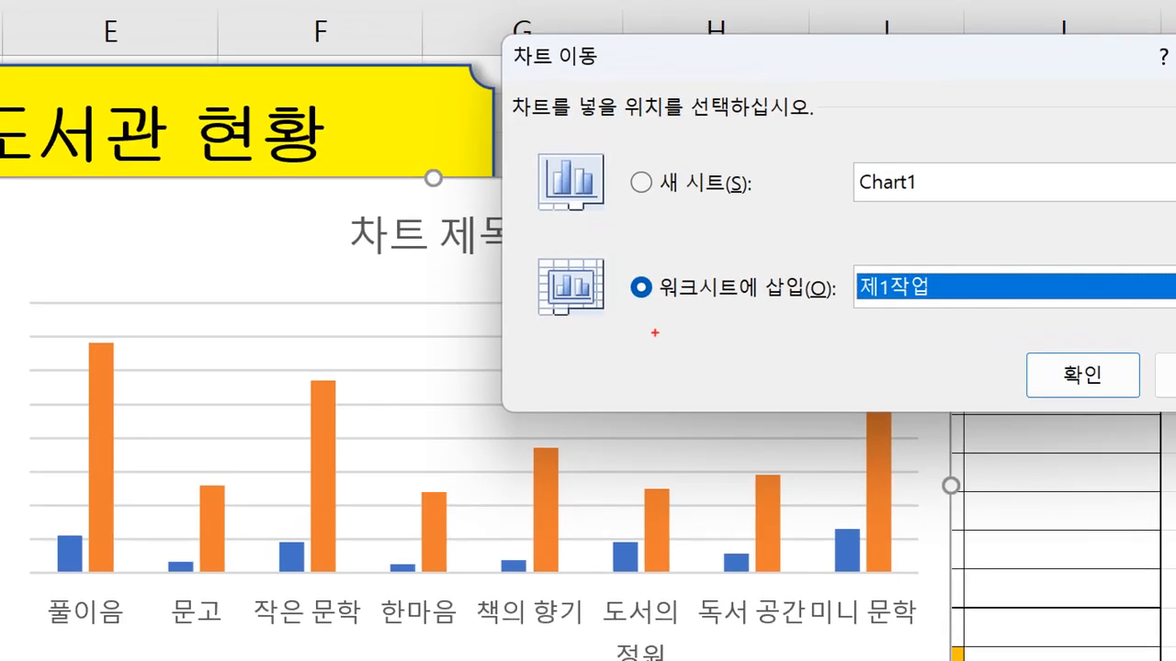
{"action": "mouse_move", "coordinate": [650, 324]}
{"action": "left_mouse_down"}
{"action": "mouse_move", "coordinate": [704, 334]}
{"action": "mouse_move", "coordinate": [835, 318]}
{"action": "left_mouse_up"}
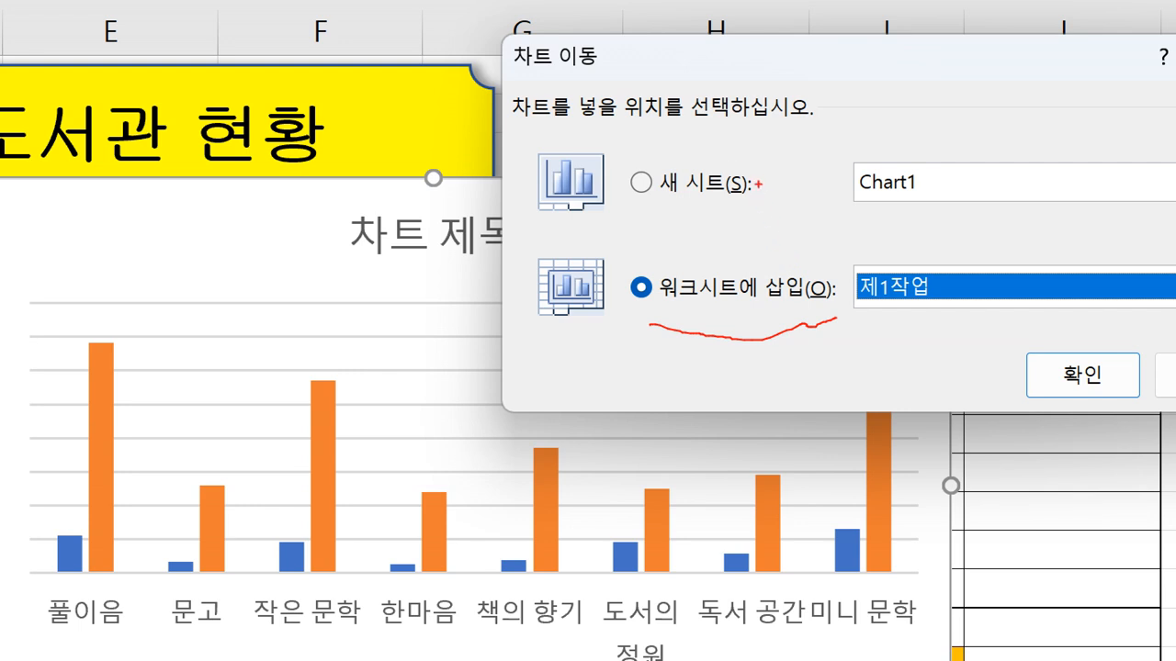
{"action": "left_click_drag", "start_coordinate": [908, 219], "coordinate": [866, 379]}
{"action": "left_click_drag", "start_coordinate": [808, 268], "coordinate": [979, 390]}
{"action": "key", "text": "Escape"}
{"action": "left_click_drag", "start_coordinate": [863, 256], "coordinate": [801, 256]}
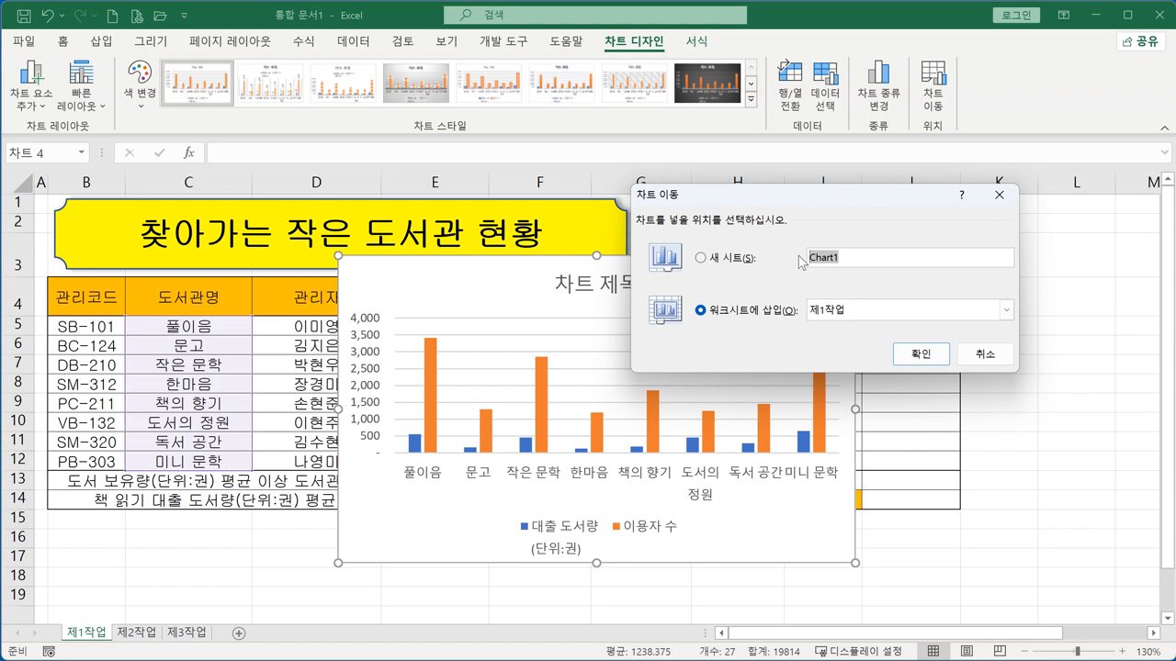
{"action": "type", "text": "ㅈㅔ4ㅈㅏㄱㅇ"}
{"action": "key", "text": "Return"}
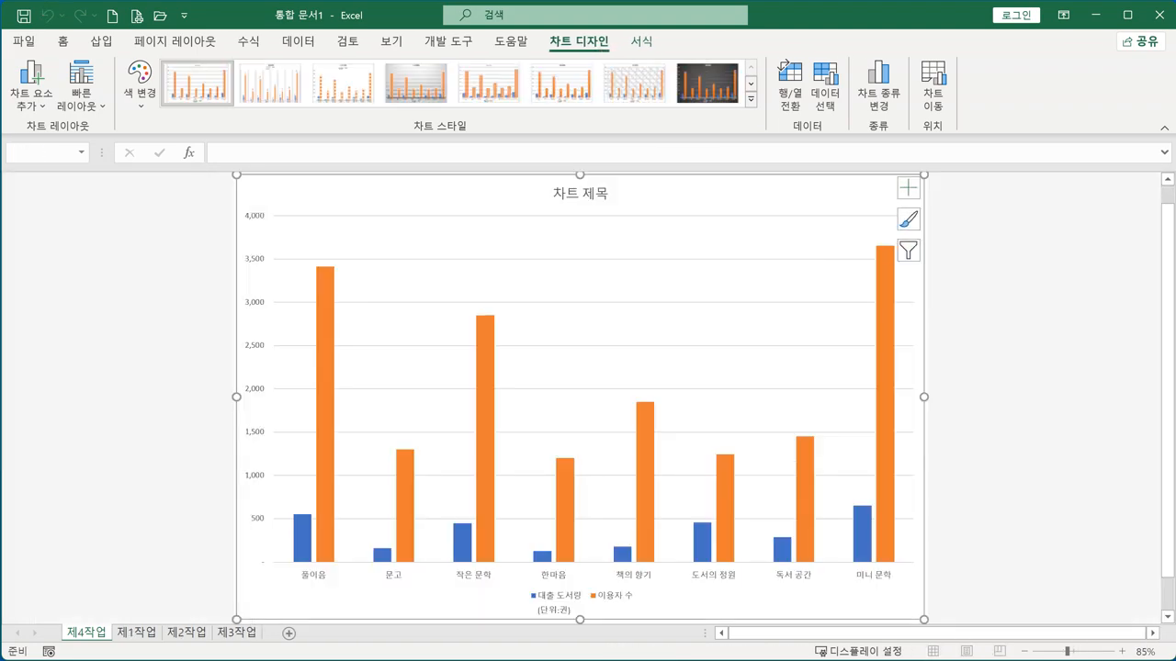
Check the required sheet order in the PDF instructions and move the 제4작업 sheet behind 제3작업
{"action": "left_click_drag", "start_coordinate": [1175, 119], "coordinate": [581, 29]}
{"action": "scroll", "coordinate": [616, 336], "scroll_direction": "down", "scroll_amount": 5}
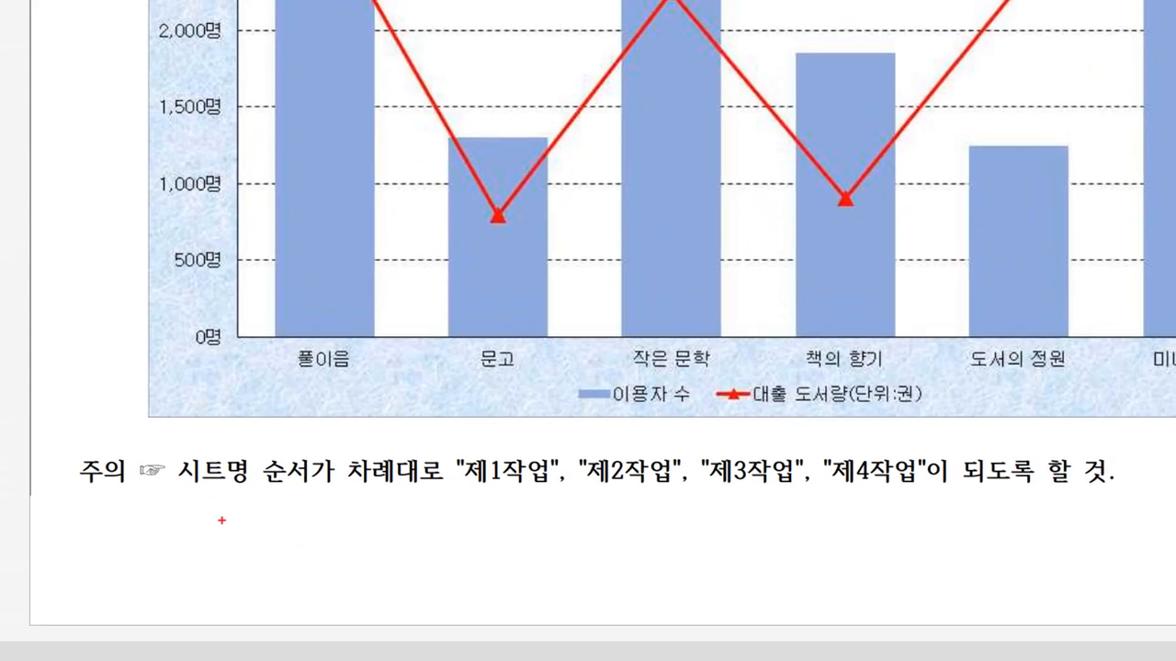
{"action": "left_click_drag", "start_coordinate": [222, 520], "coordinate": [923, 530]}
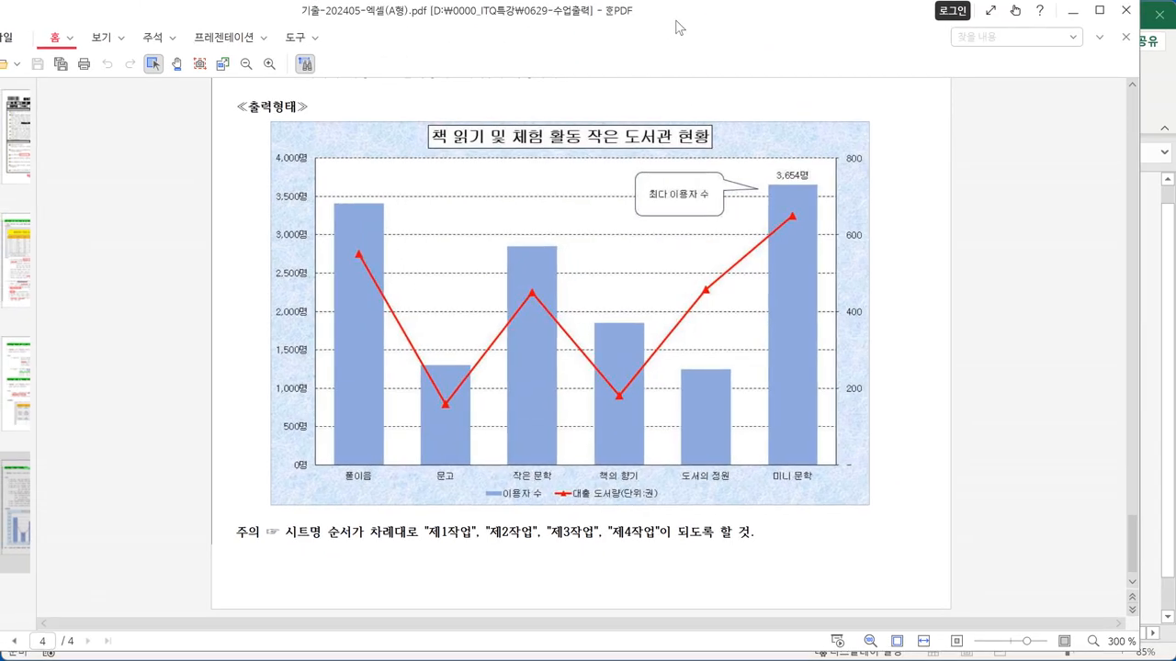
{"action": "key", "text": "alt+Tab"}
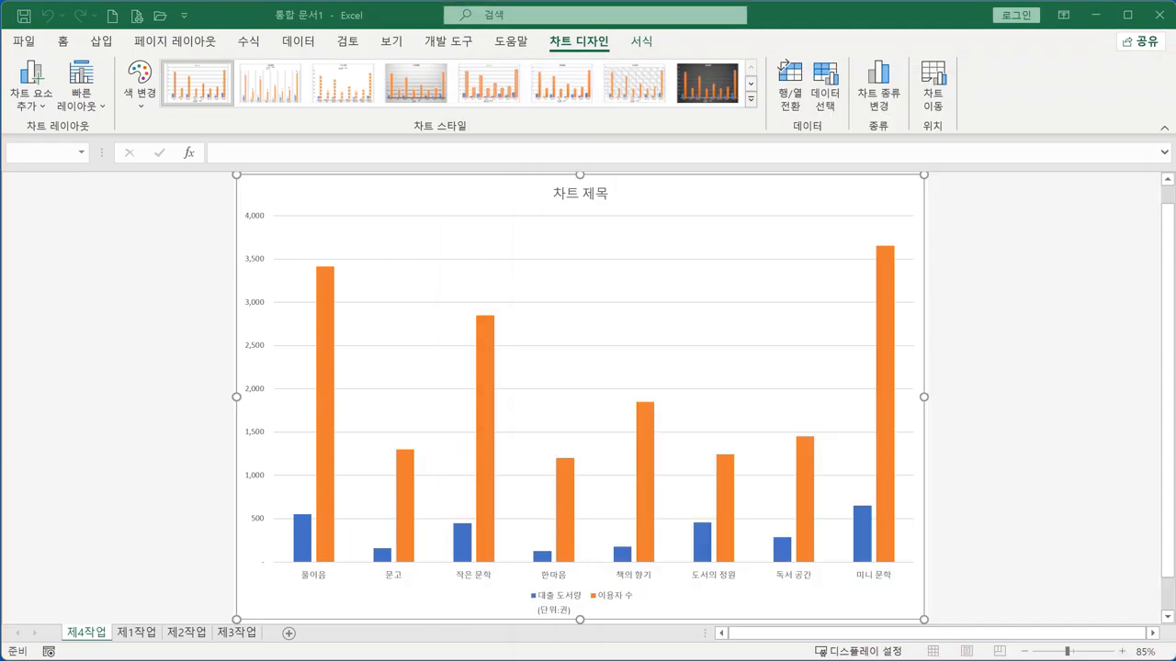
{"action": "left_click", "coordinate": [85, 636]}
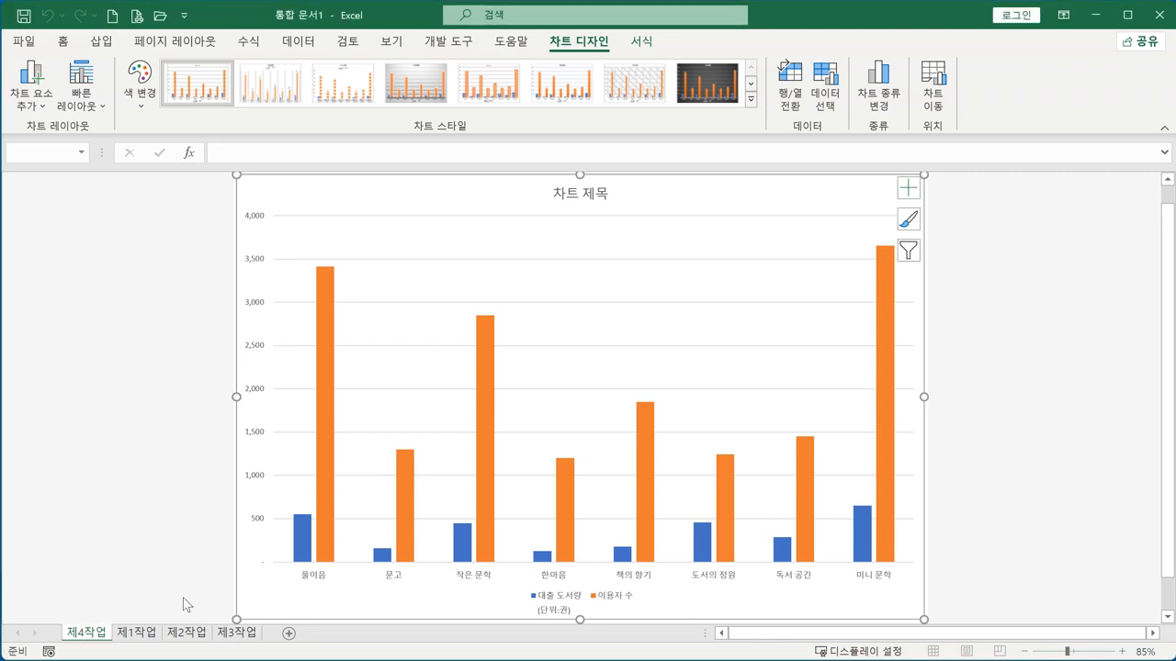
{"action": "left_click_drag", "start_coordinate": [92, 635], "coordinate": [266, 640]}
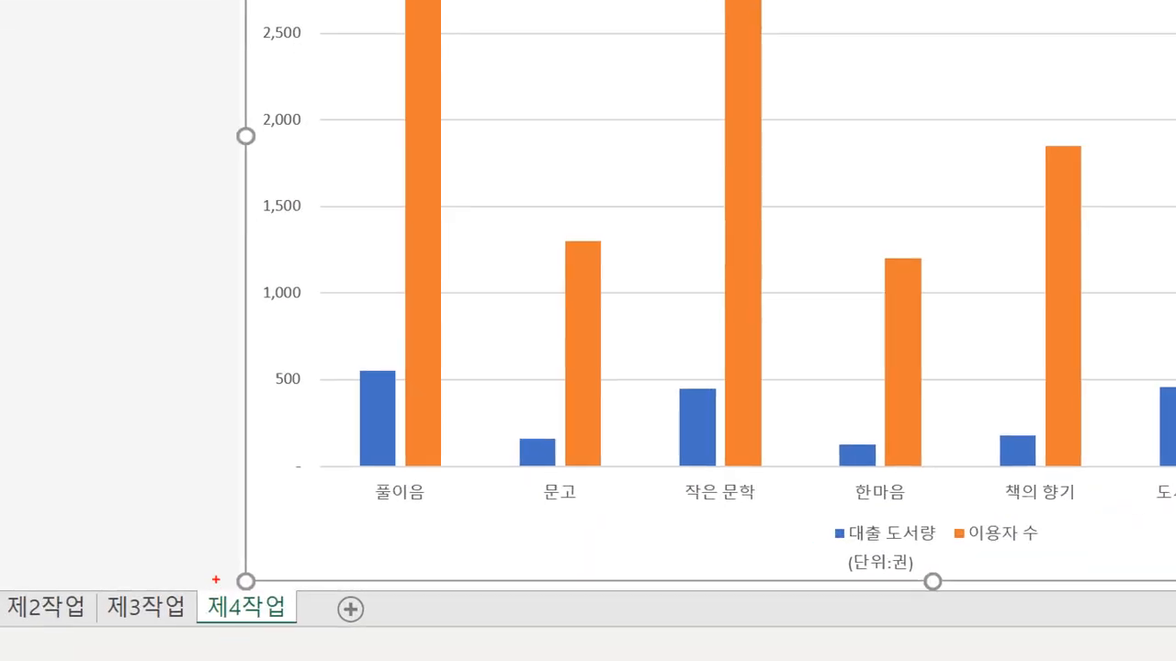
{"action": "left_click_drag", "start_coordinate": [219, 605], "coordinate": [249, 633]}
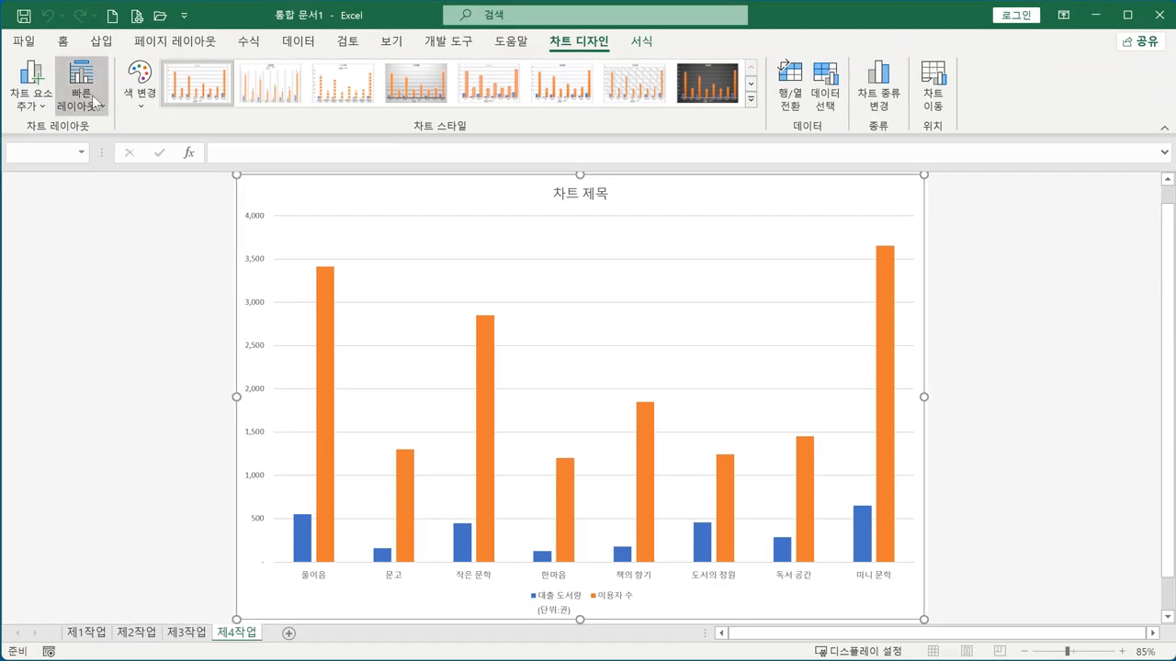
Apply the third quick layout to the column chart on the 제4작업 sheet
{"action": "left_click", "coordinate": [126, 60]}
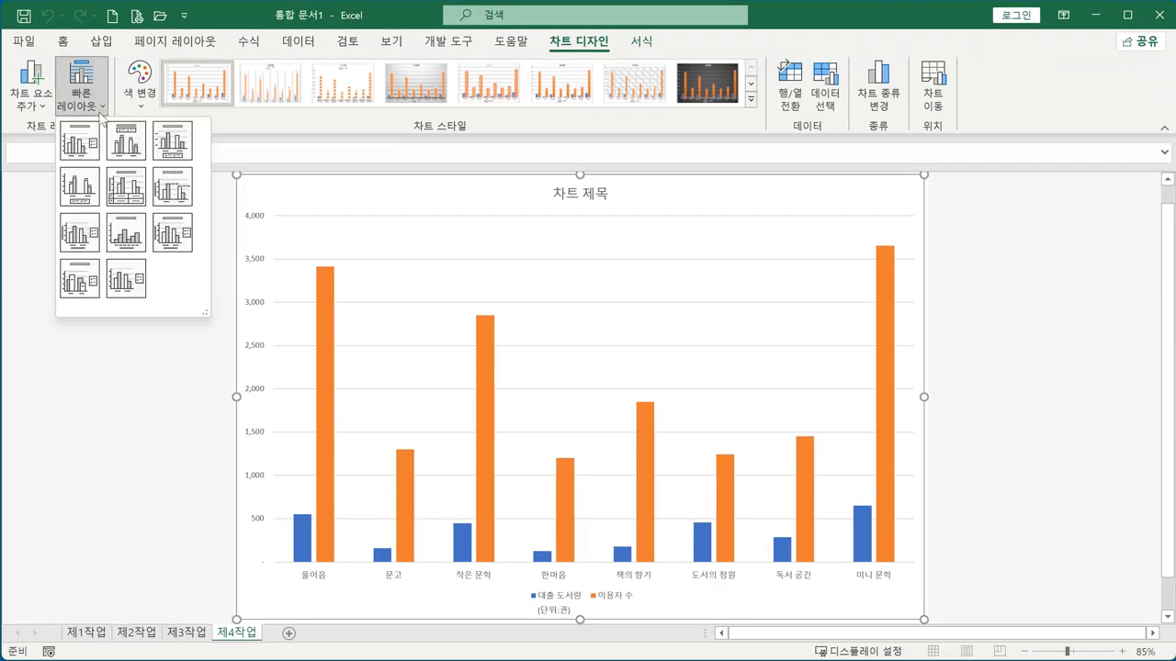
{"action": "left_click", "coordinate": [172, 147]}
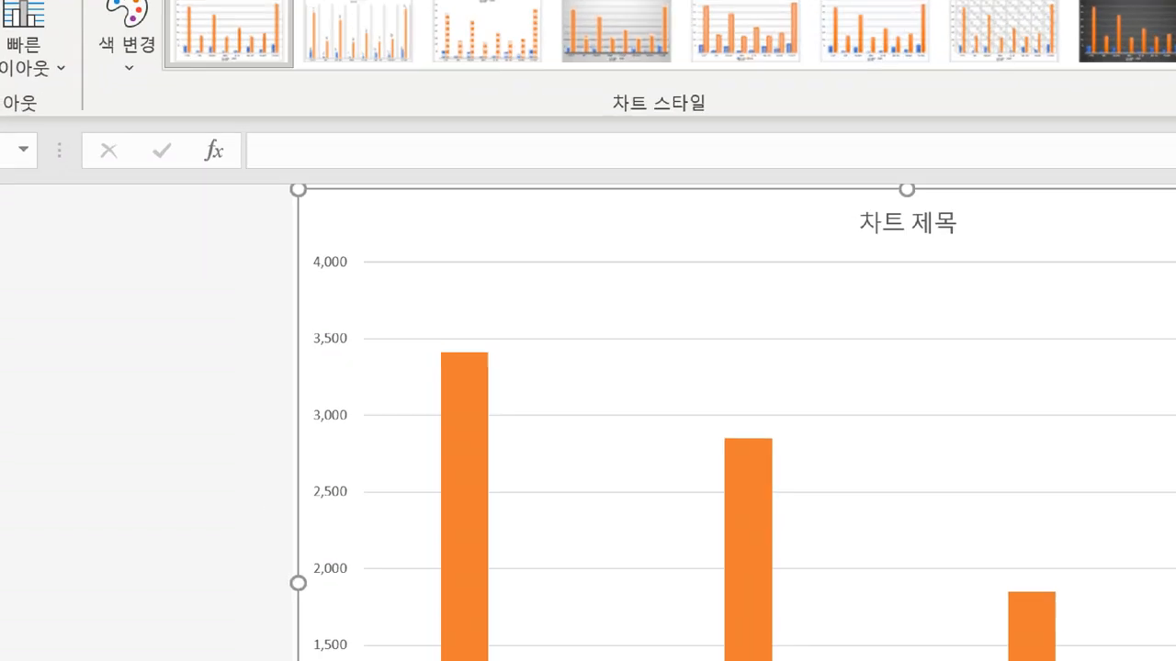
{"action": "mouse_move", "coordinate": [241, 209]}
{"action": "left_mouse_down"}
{"action": "mouse_move", "coordinate": [241, 117]}
{"action": "mouse_move", "coordinate": [260, 111]}
{"action": "left_mouse_up"}
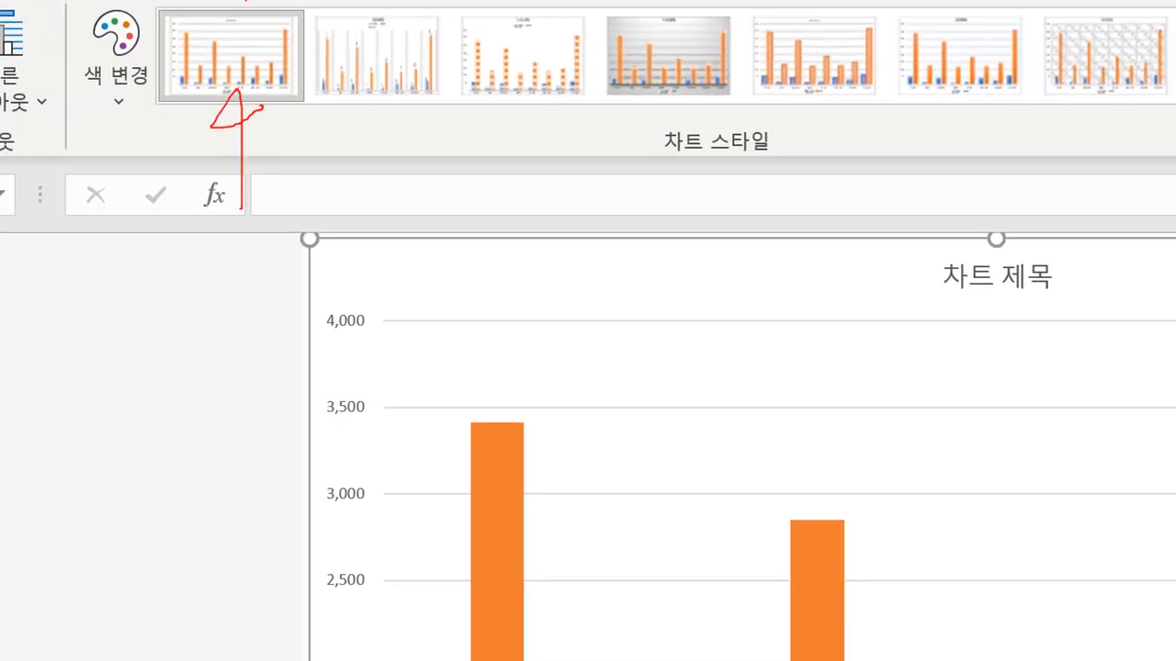
{"action": "left_click_drag", "start_coordinate": [246, 2], "coordinate": [187, 133]}
{"action": "left_click_drag", "start_coordinate": [181, 13], "coordinate": [258, 182]}
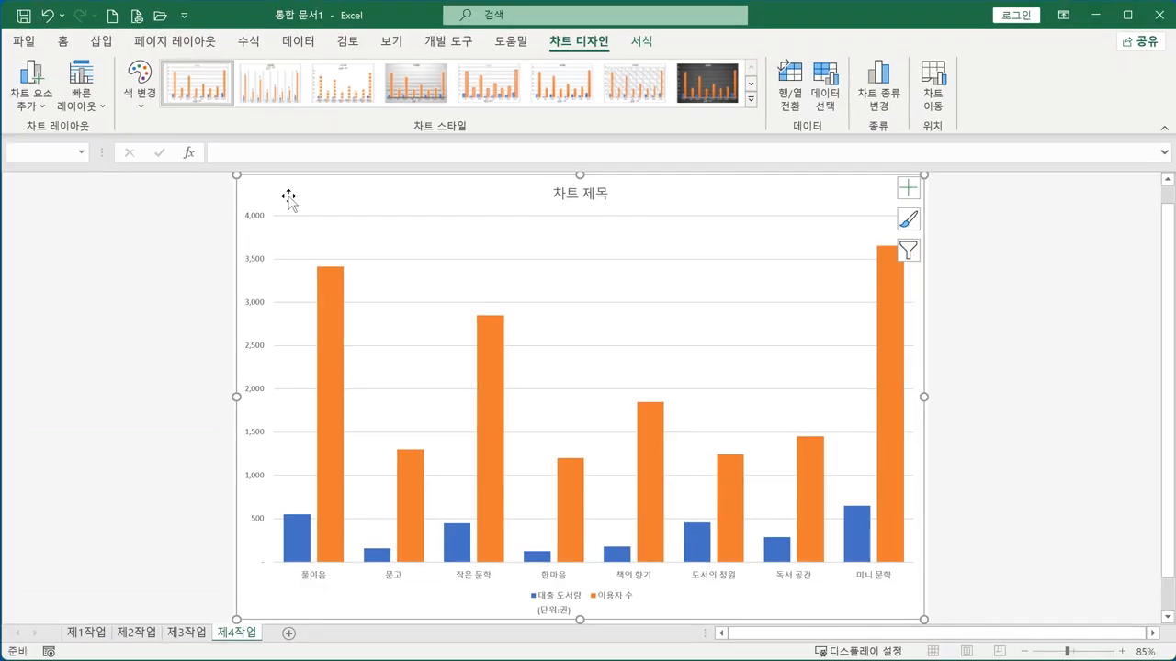
Fill the chart area with the 파랑 박엽지 texture
{"action": "right_click", "coordinate": [289, 199]}
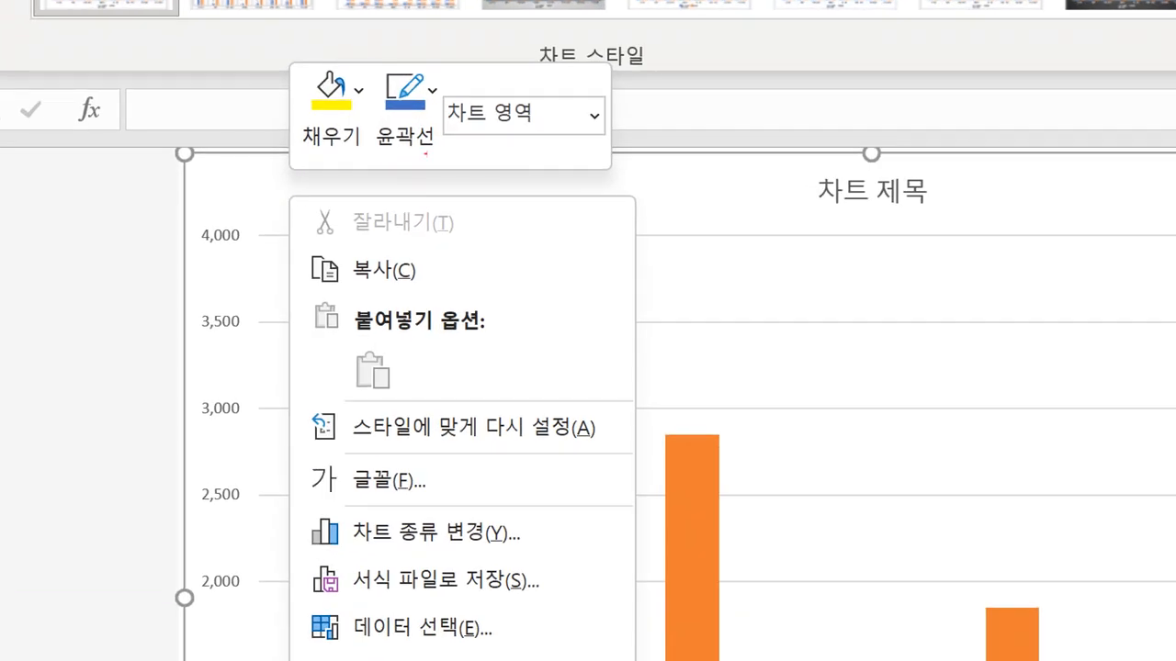
{"action": "mouse_move", "coordinate": [551, 127]}
{"action": "left_mouse_down"}
{"action": "mouse_move", "coordinate": [524, 157]}
{"action": "mouse_move", "coordinate": [603, 152]}
{"action": "mouse_move", "coordinate": [523, 168]}
{"action": "left_mouse_up"}
{"action": "key", "text": "Escape"}
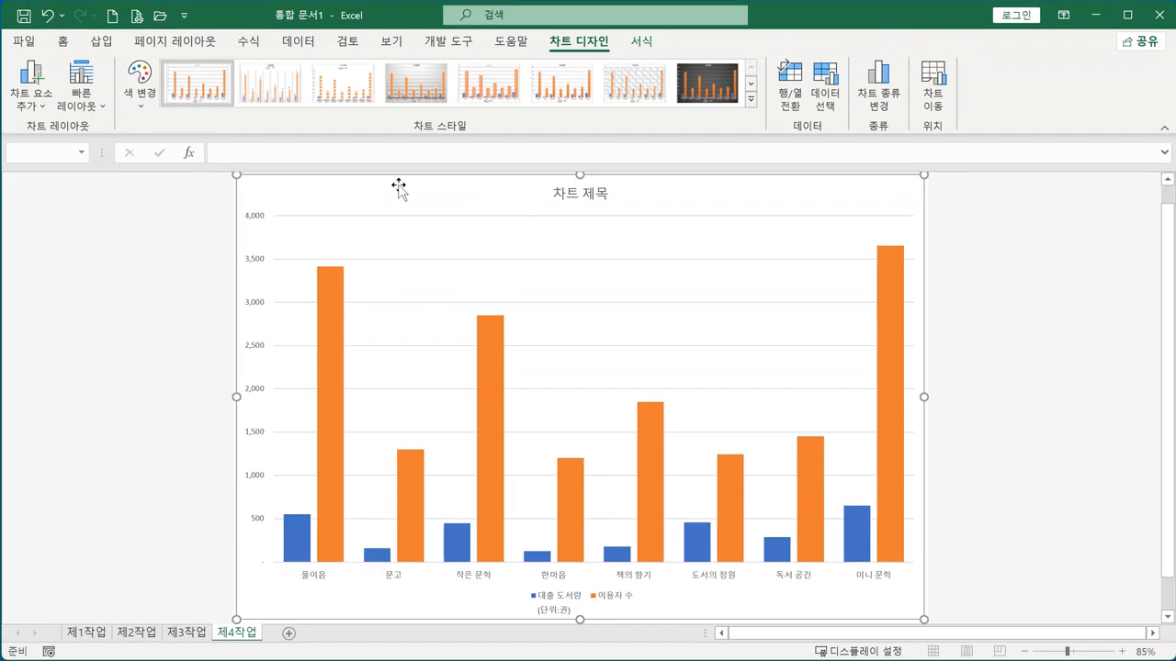
{"action": "right_click", "coordinate": [309, 203]}
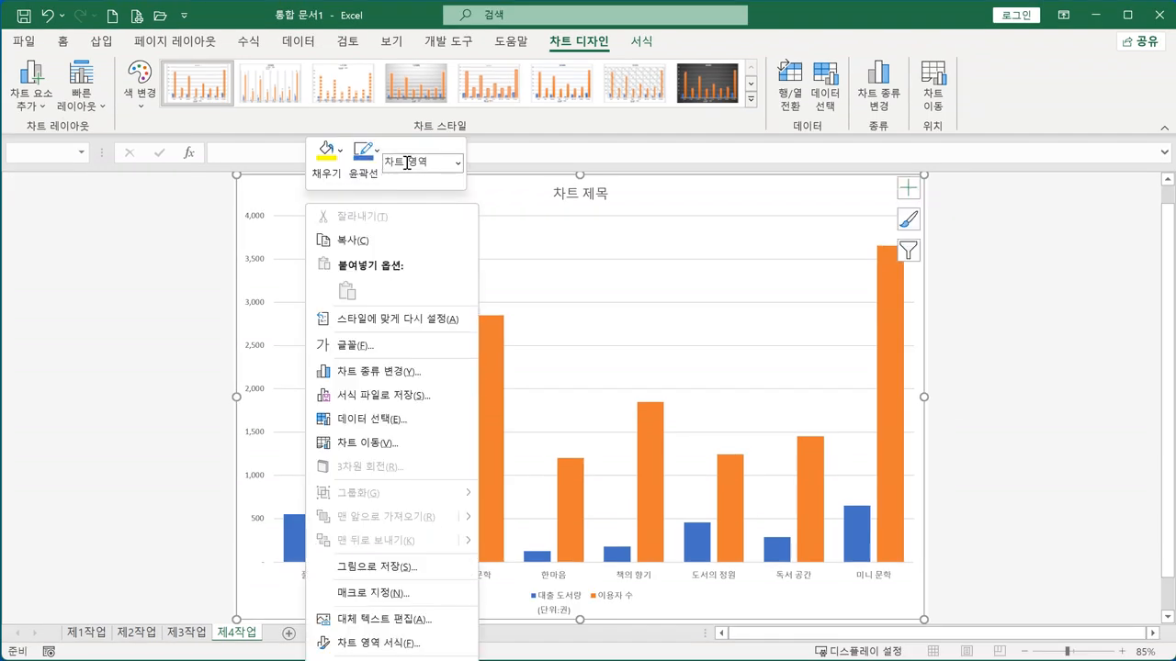
{"action": "left_click", "coordinate": [345, 177]}
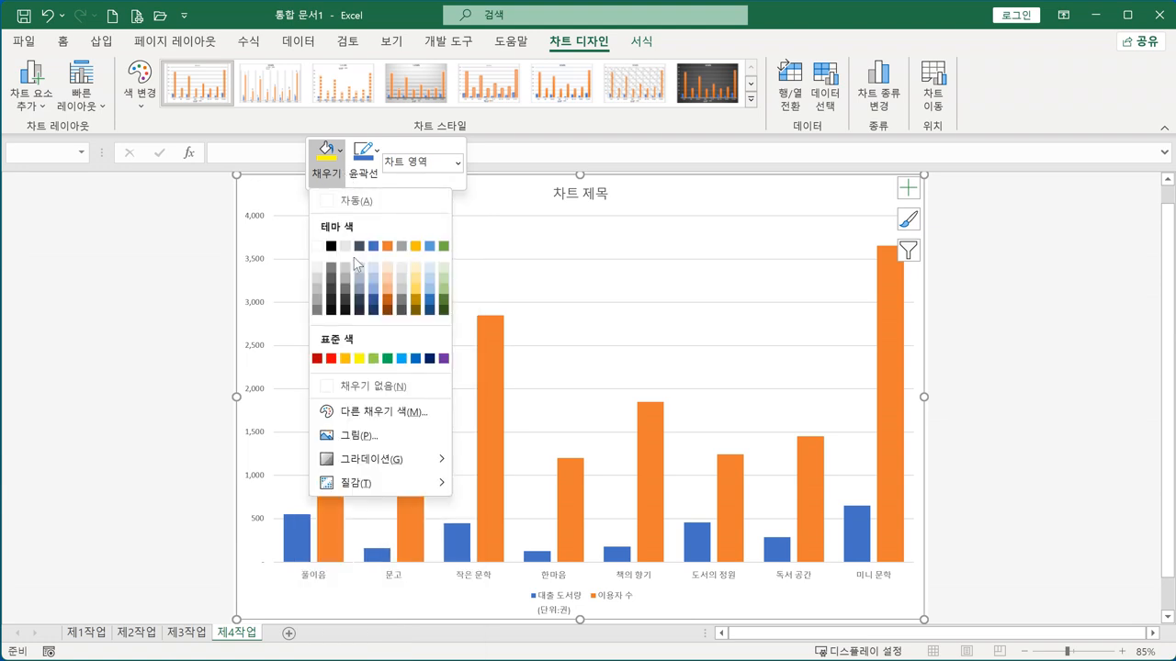
{"action": "left_click", "coordinate": [375, 487]}
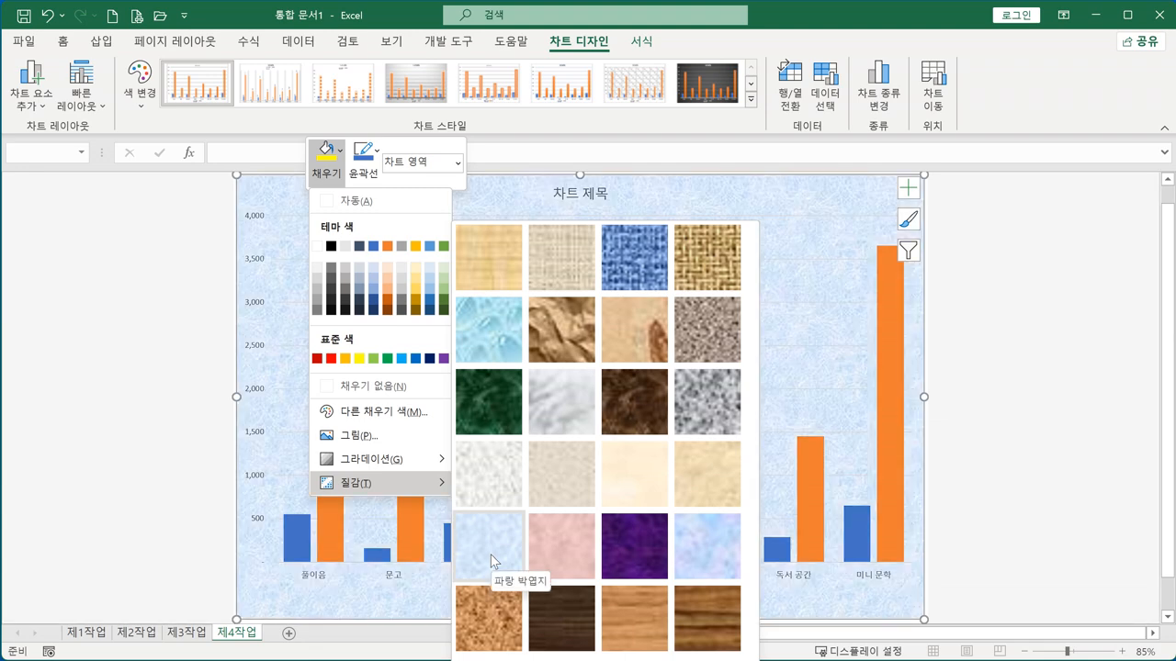
{"action": "left_click", "coordinate": [493, 561]}
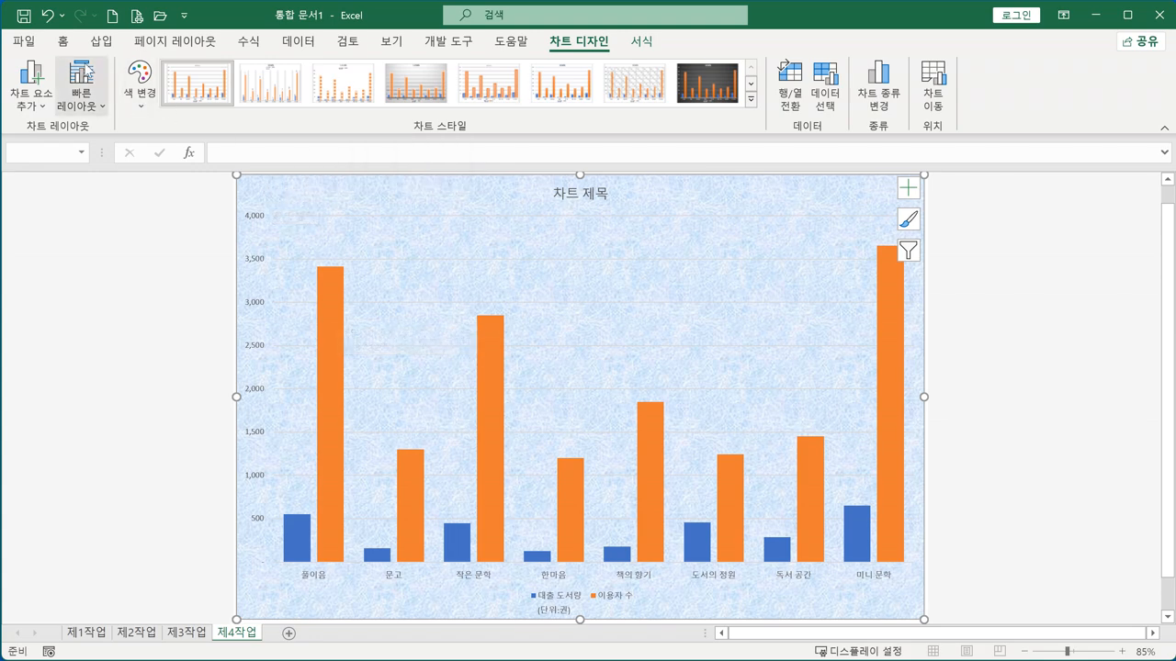
Set the font of the whole chart area to 굴림 at size 11
{"action": "left_click", "coordinate": [63, 43]}
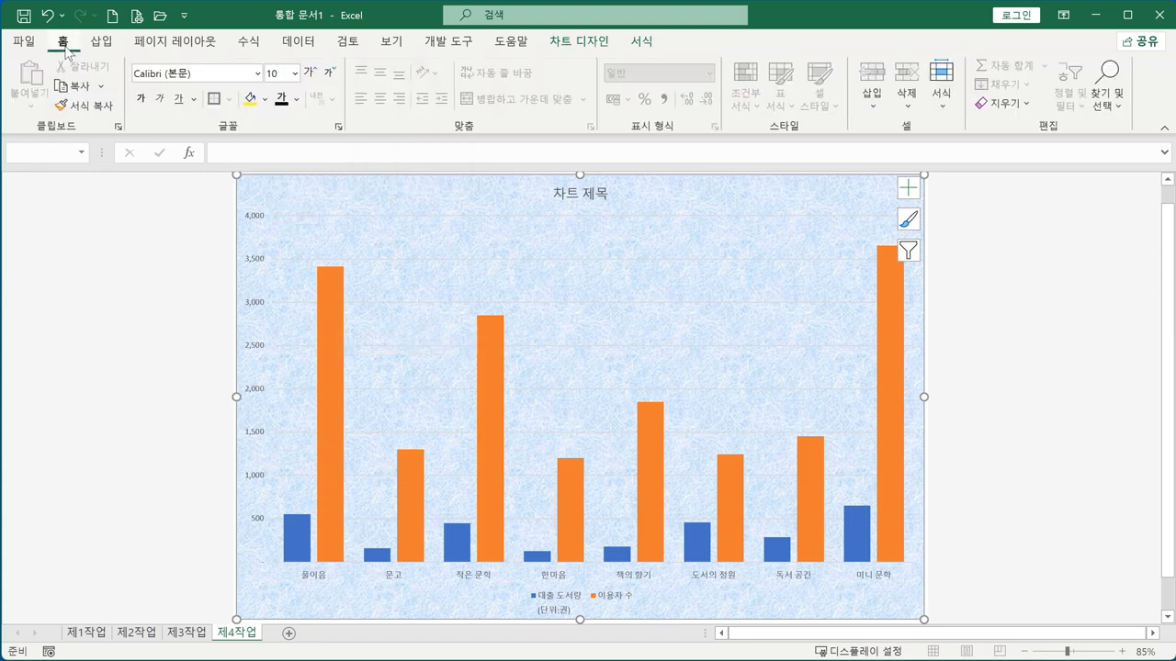
{"action": "left_click", "coordinate": [248, 77]}
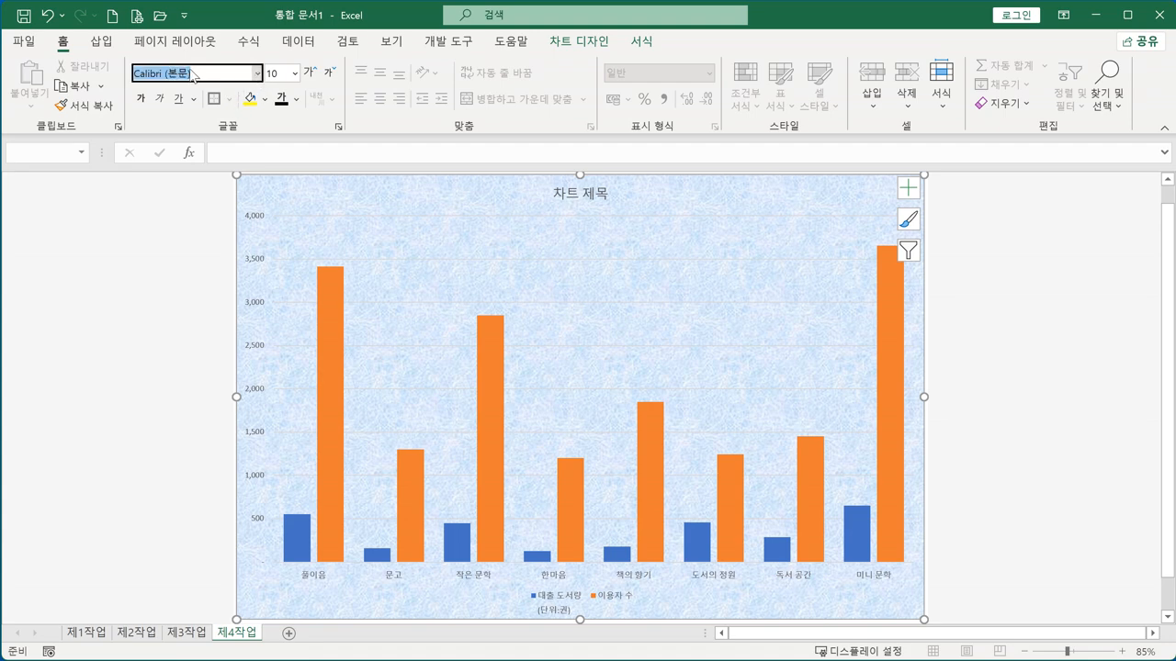
{"action": "left_click", "coordinate": [441, 190]}
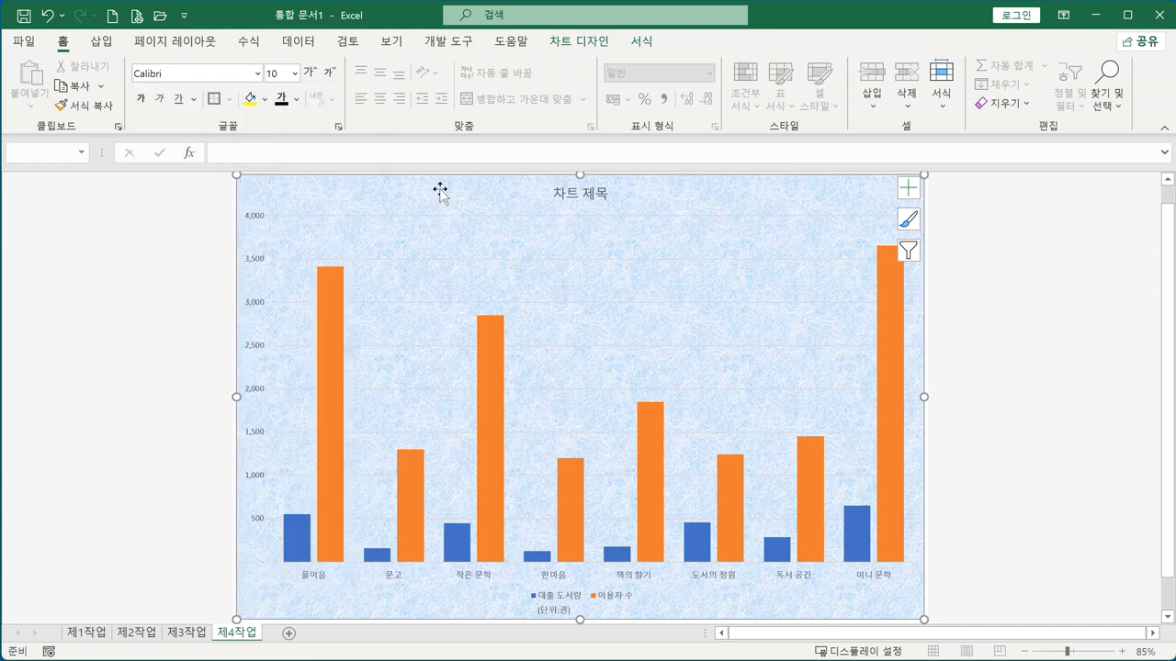
{"action": "left_click", "coordinate": [257, 73]}
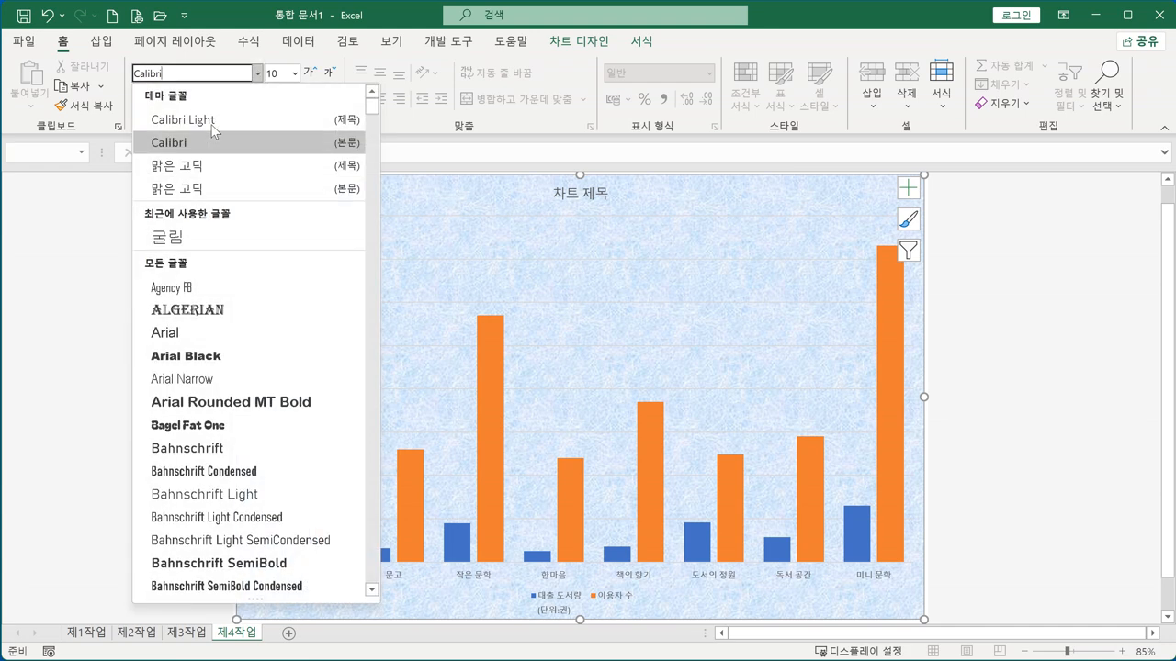
{"action": "left_click", "coordinate": [188, 236]}
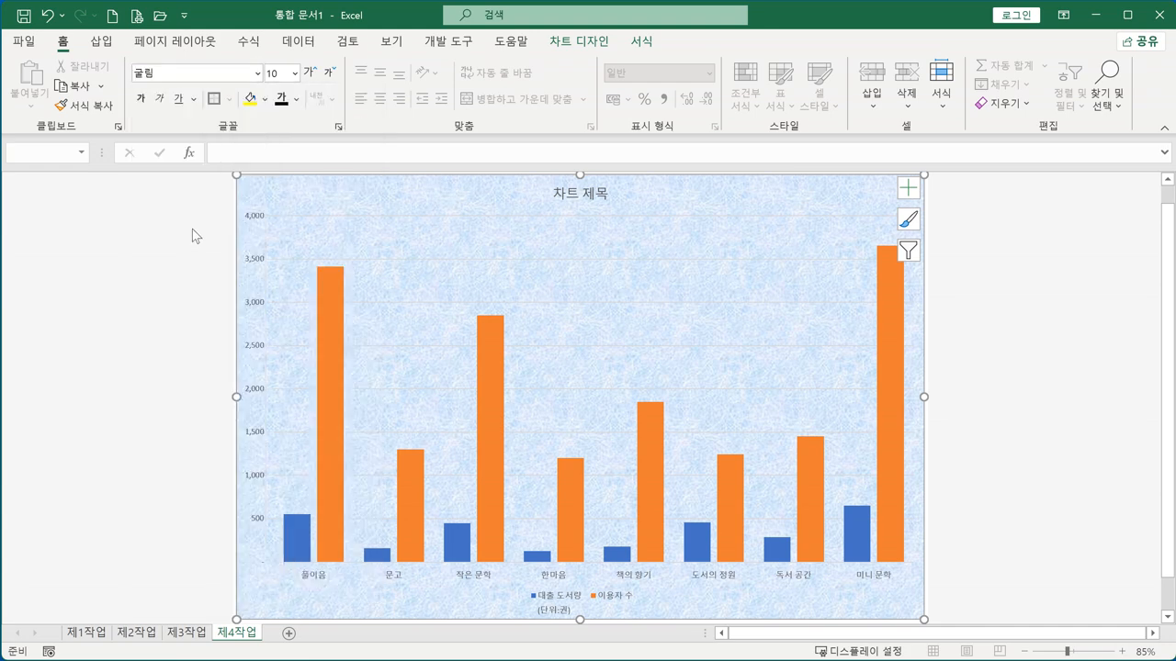
{"action": "left_click", "coordinate": [308, 72]}
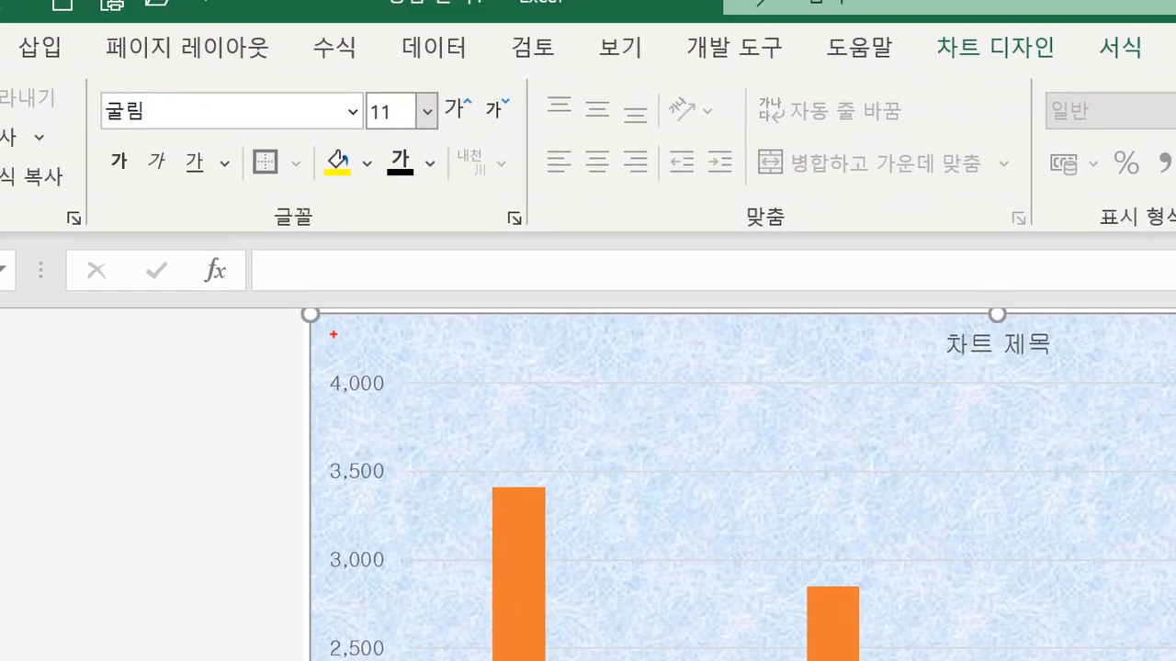
{"action": "mouse_move", "coordinate": [333, 334]}
{"action": "left_mouse_down"}
{"action": "mouse_move", "coordinate": [328, 297]}
{"action": "mouse_move", "coordinate": [320, 373]}
{"action": "left_mouse_up"}
{"action": "left_click_drag", "start_coordinate": [256, 285], "coordinate": [261, 106]}
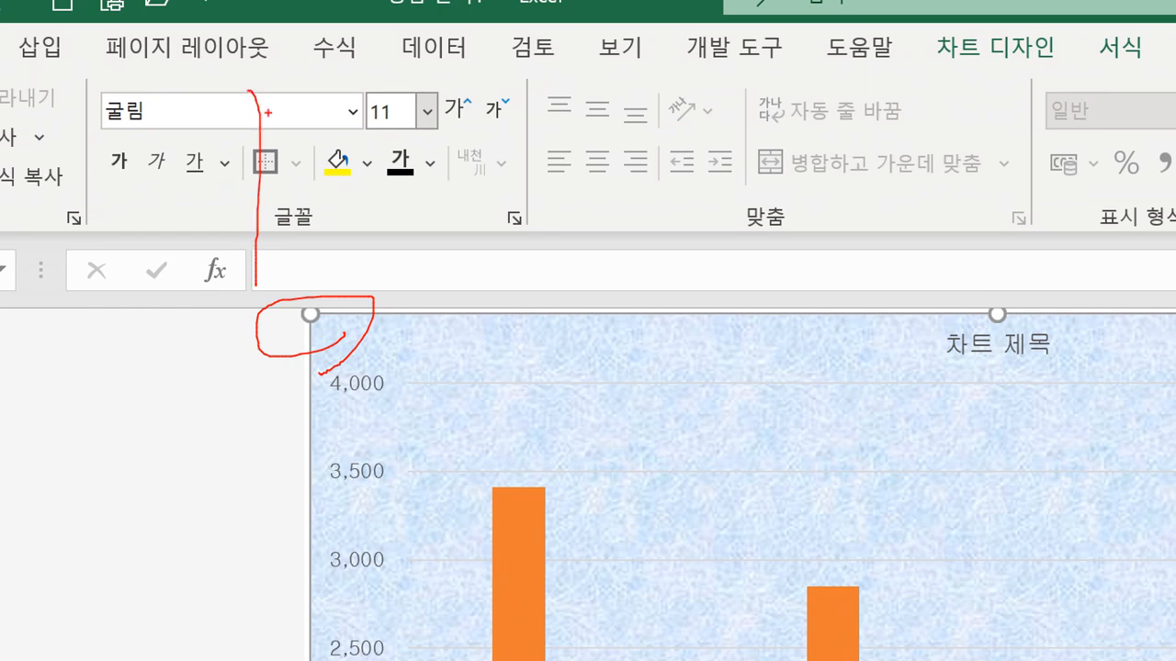
{"action": "left_click_drag", "start_coordinate": [326, 317], "coordinate": [427, 108]}
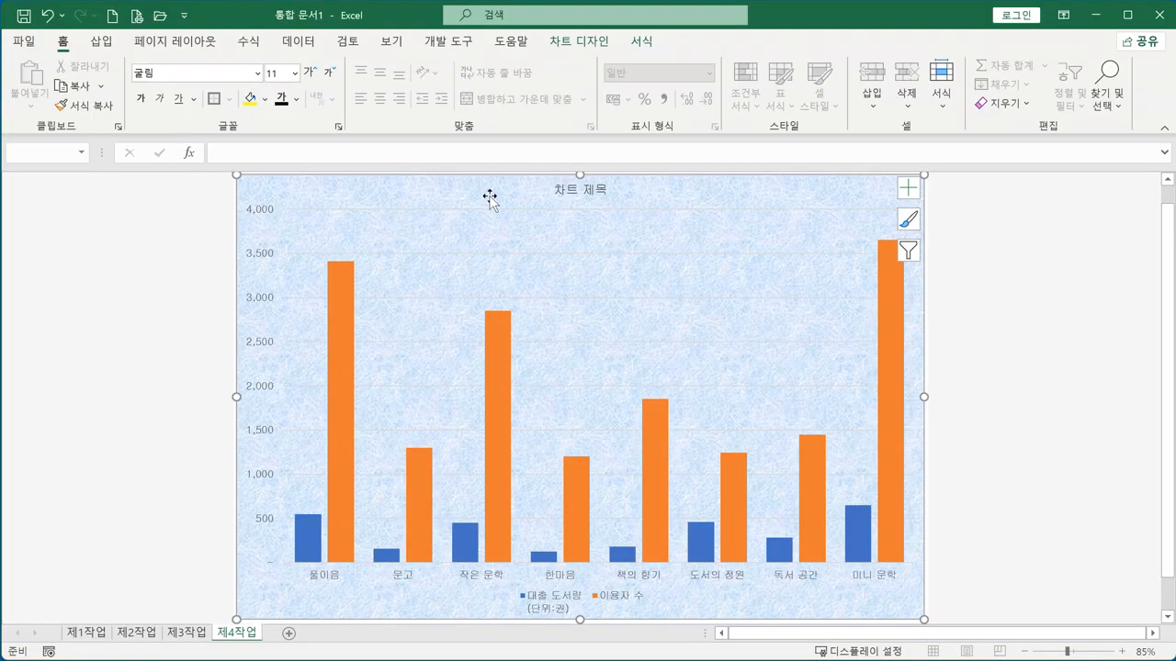
{"action": "right_click", "coordinate": [496, 196]}
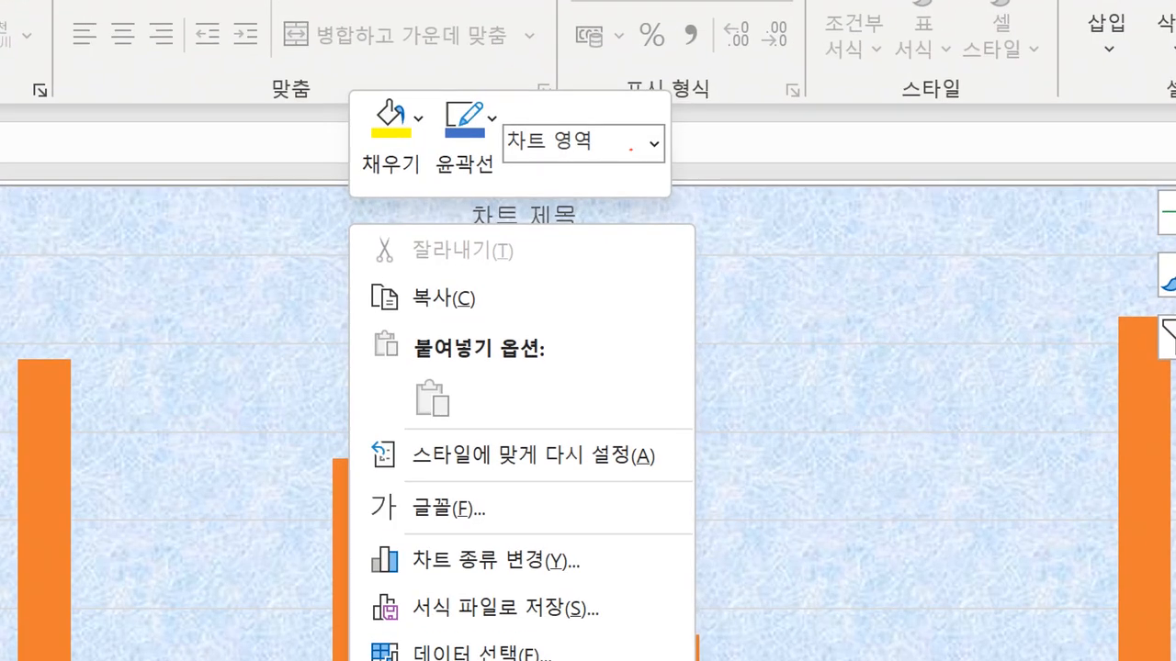
{"action": "mouse_move", "coordinate": [630, 149]}
{"action": "left_mouse_down"}
{"action": "mouse_move", "coordinate": [591, 117]}
{"action": "mouse_move", "coordinate": [589, 160]}
{"action": "left_mouse_up"}
{"action": "key", "text": "Escape"}
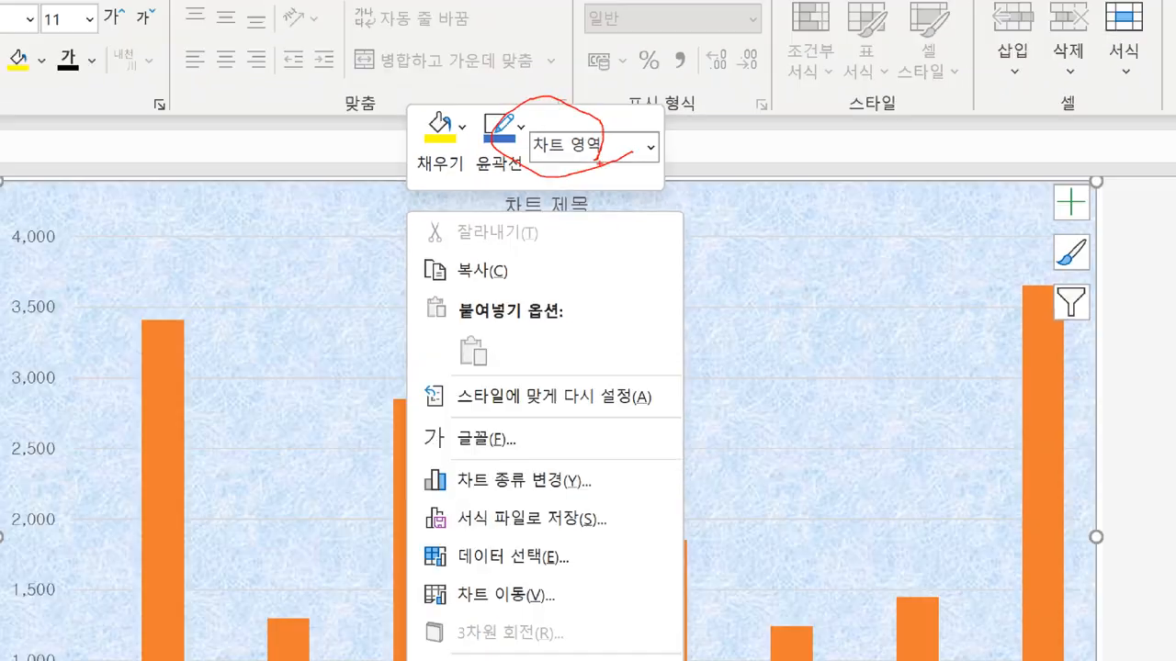
{"action": "right_click", "coordinate": [531, 196]}
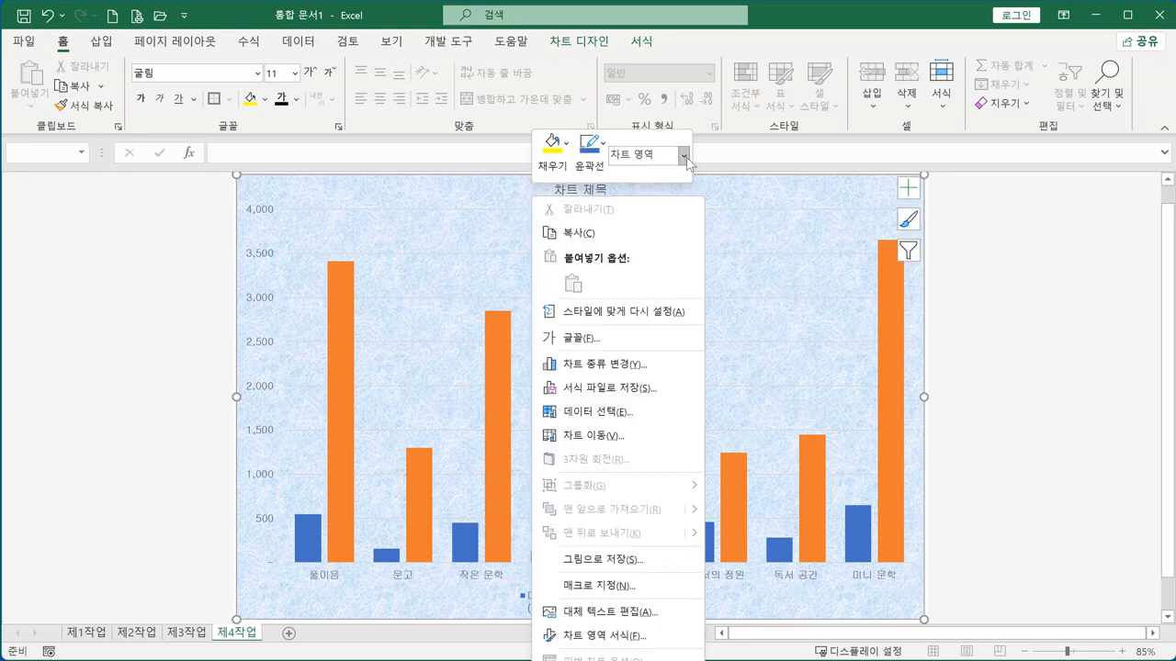
{"action": "left_click", "coordinate": [683, 156]}
{"action": "left_click", "coordinate": [657, 199]}
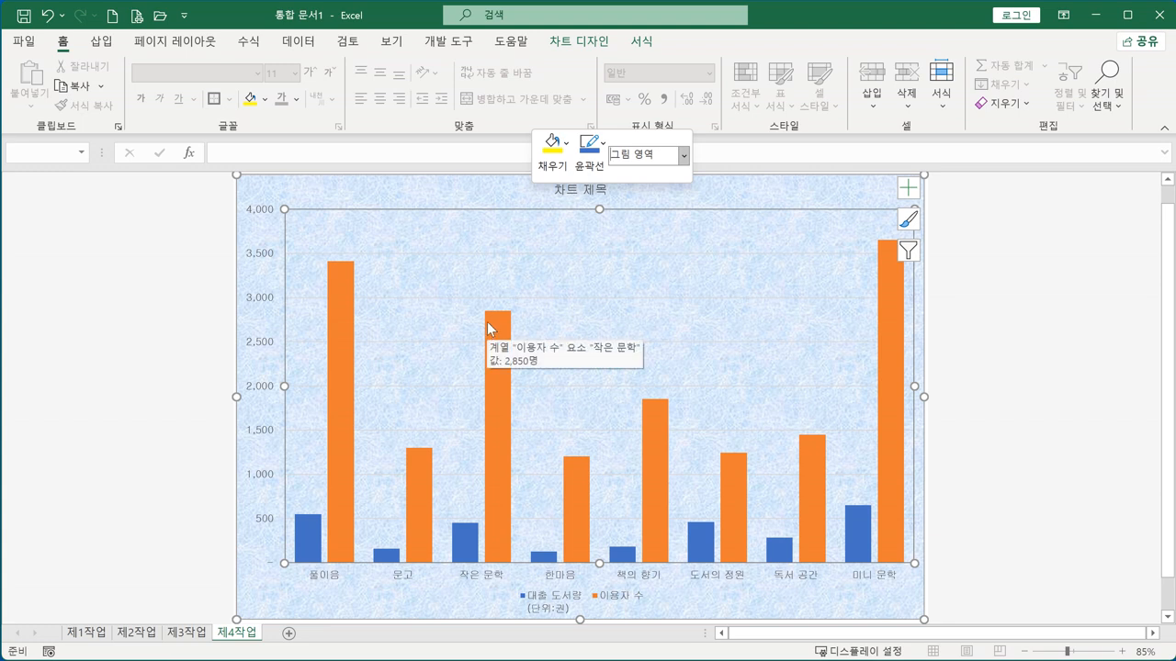
{"action": "left_click", "coordinate": [552, 150]}
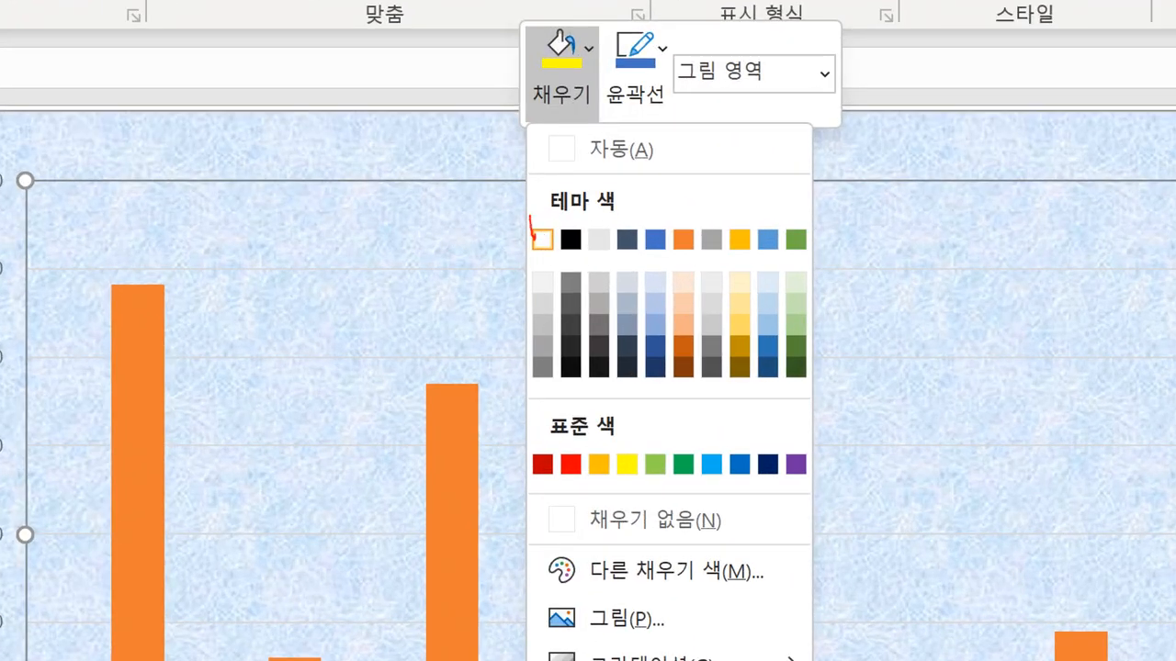
{"action": "left_click_drag", "start_coordinate": [535, 240], "coordinate": [542, 202]}
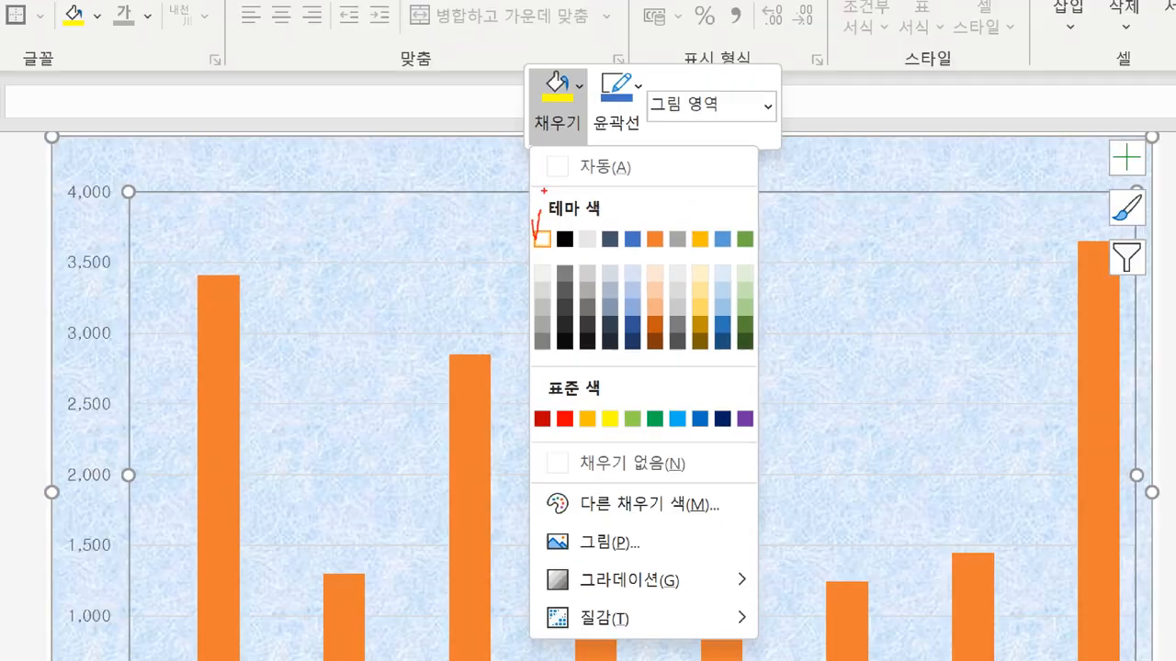
{"action": "key", "text": "Escape"}
{"action": "left_click", "coordinate": [484, 135]}
Select the chart's 그림 영역 and fill it with the white background 1 theme colour
{"action": "right_click", "coordinate": [514, 186]}
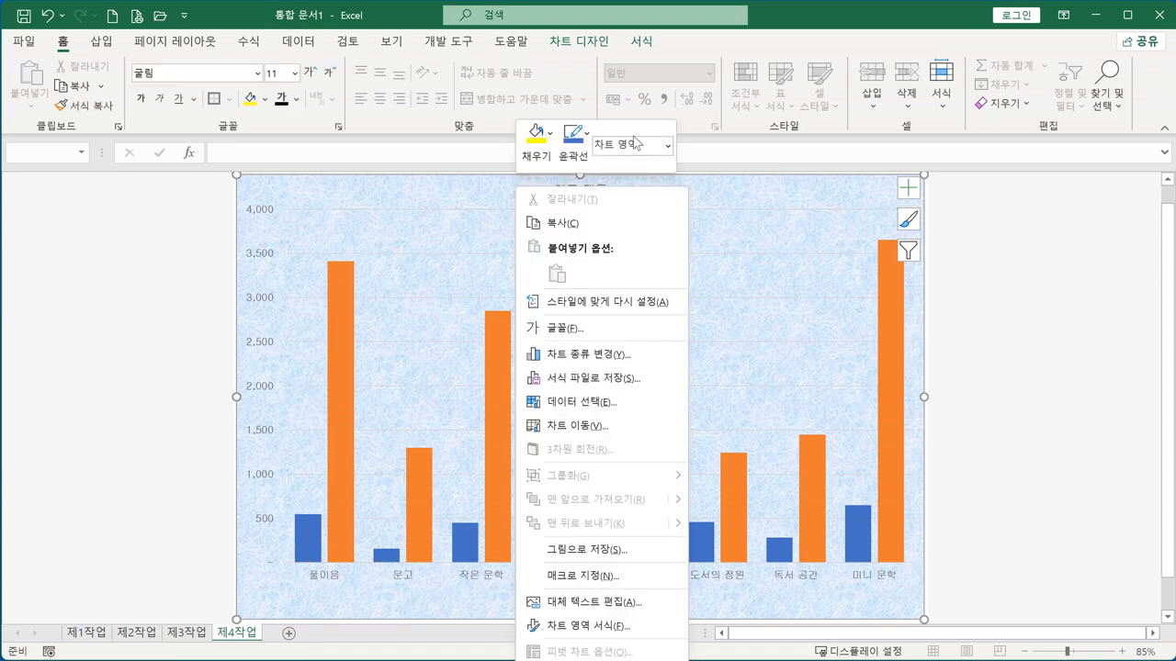
{"action": "left_click", "coordinate": [668, 144]}
{"action": "left_click", "coordinate": [623, 186]}
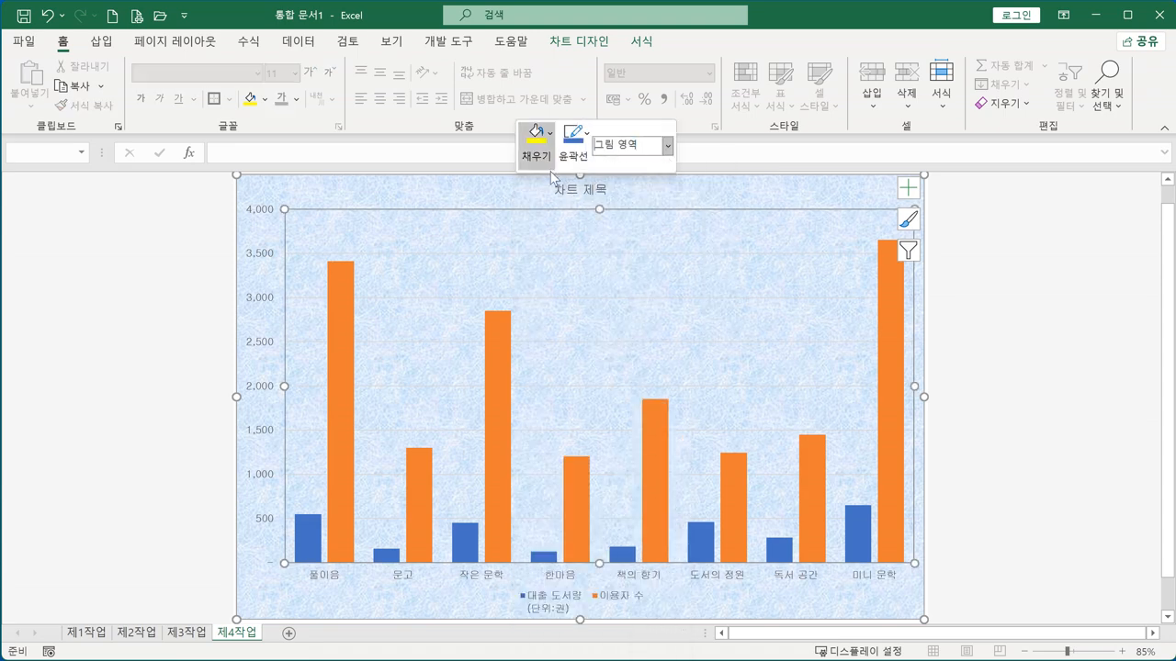
{"action": "left_click", "coordinate": [549, 137]}
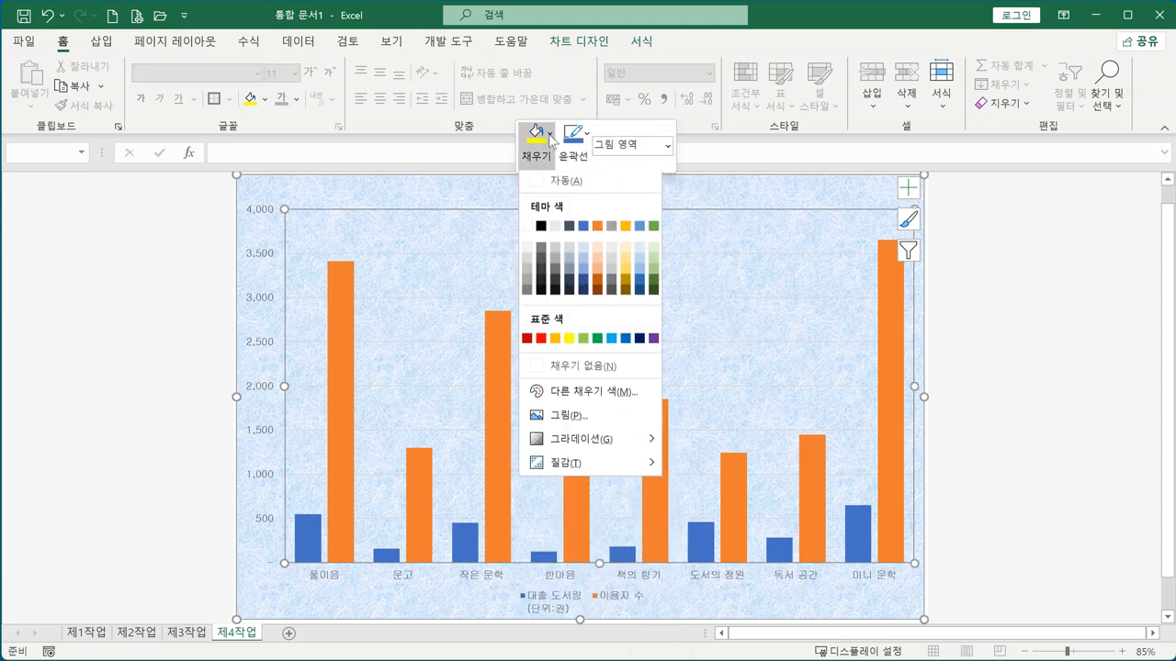
{"action": "left_click", "coordinate": [540, 229]}
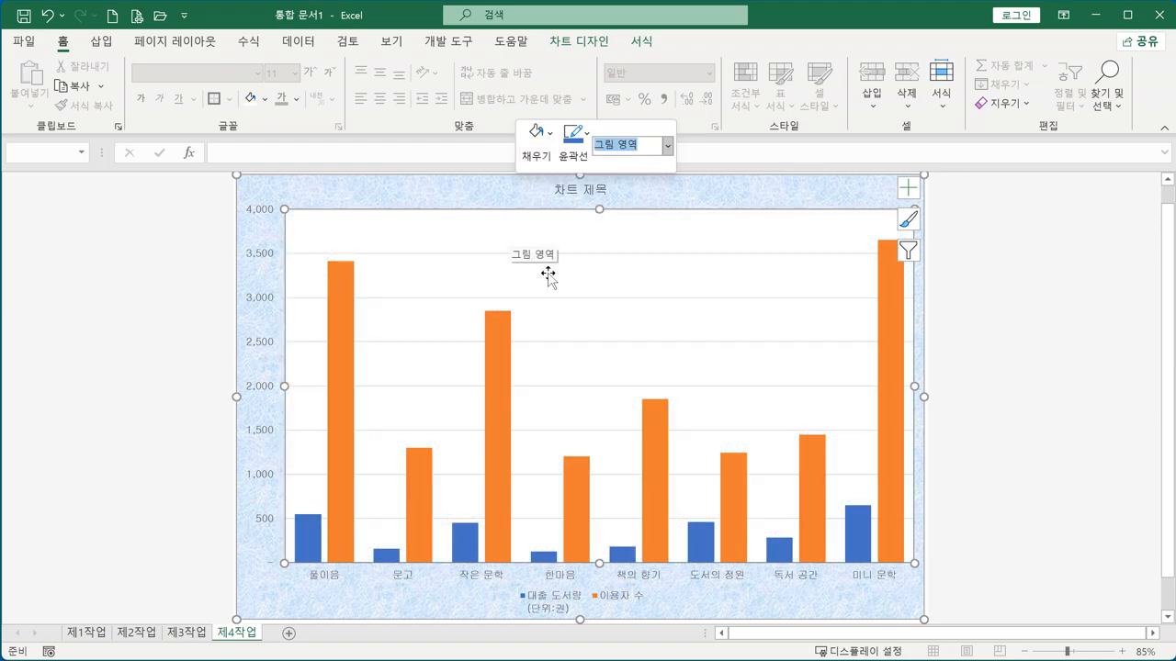
Check the chart conditions in the PDF and the library names on the horizontal axis of the sample output chart
{"action": "left_click_drag", "start_coordinate": [1175, 106], "coordinate": [659, 47]}
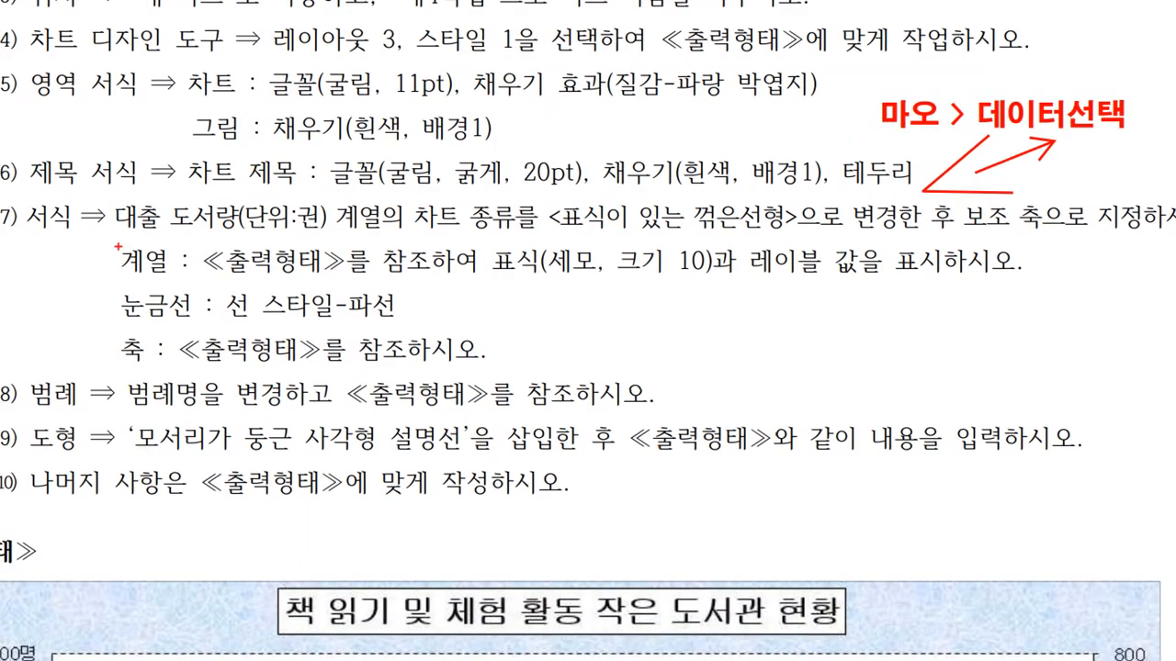
{"action": "left_click_drag", "start_coordinate": [118, 246], "coordinate": [650, 254]}
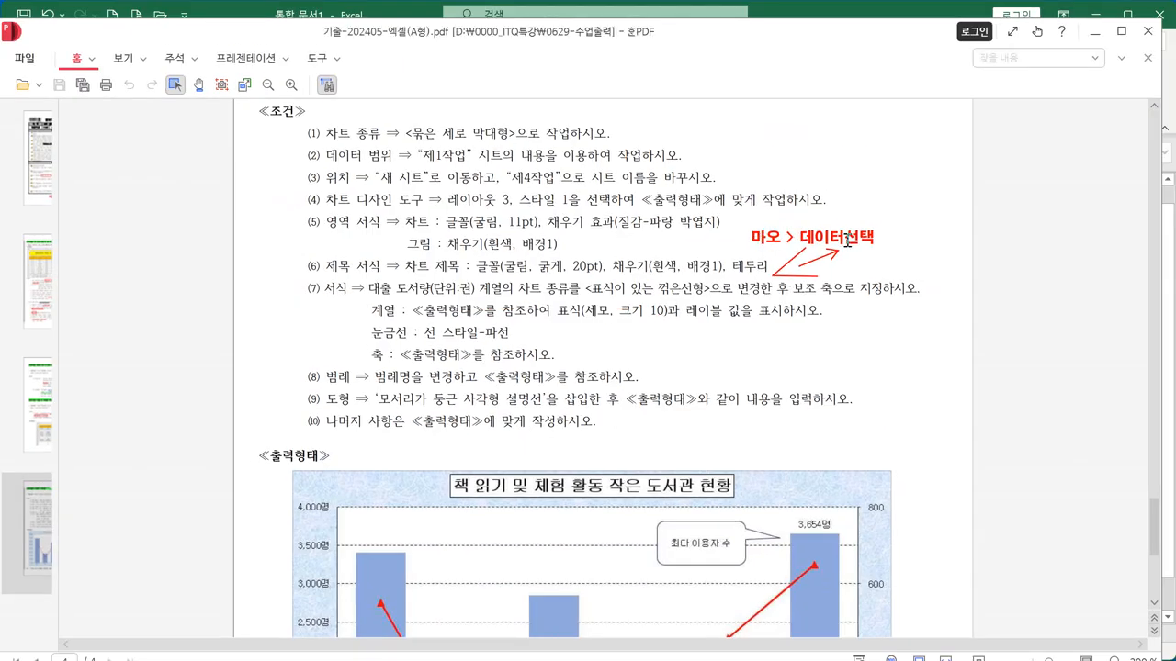
{"action": "scroll", "coordinate": [869, 275], "scroll_direction": "down", "scroll_amount": 5}
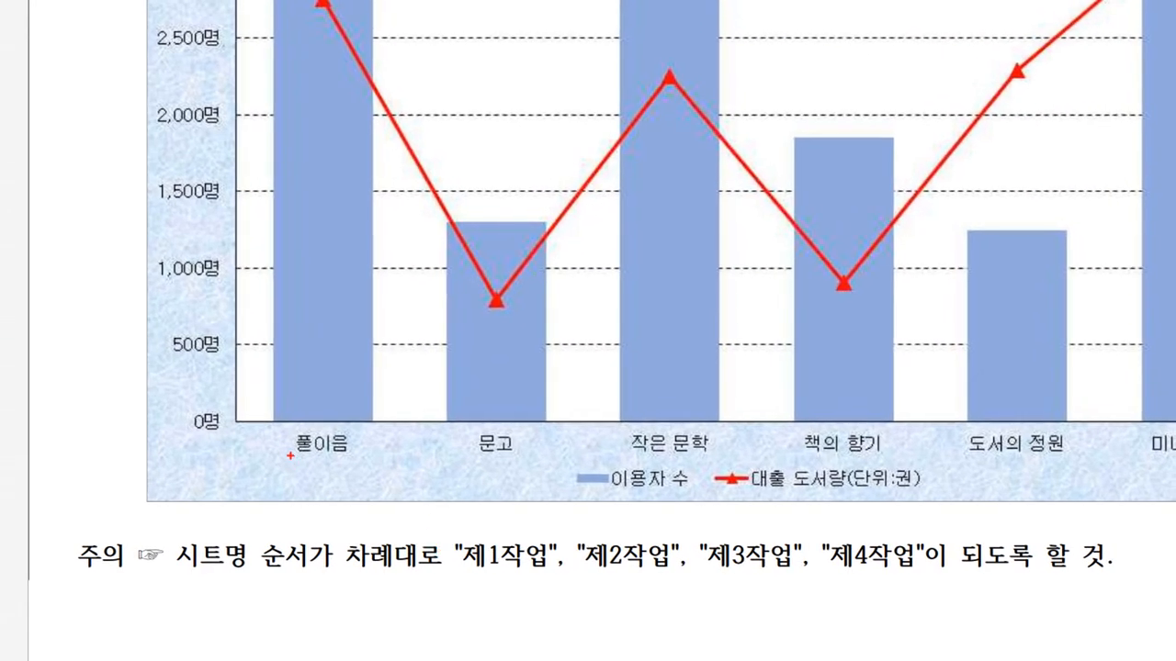
{"action": "left_click_drag", "start_coordinate": [378, 495], "coordinate": [494, 466]}
{"action": "mouse_move", "coordinate": [547, 383]}
{"action": "left_mouse_down"}
{"action": "mouse_move", "coordinate": [1171, 368]}
{"action": "mouse_move", "coordinate": [1174, 404]}
{"action": "left_mouse_up"}
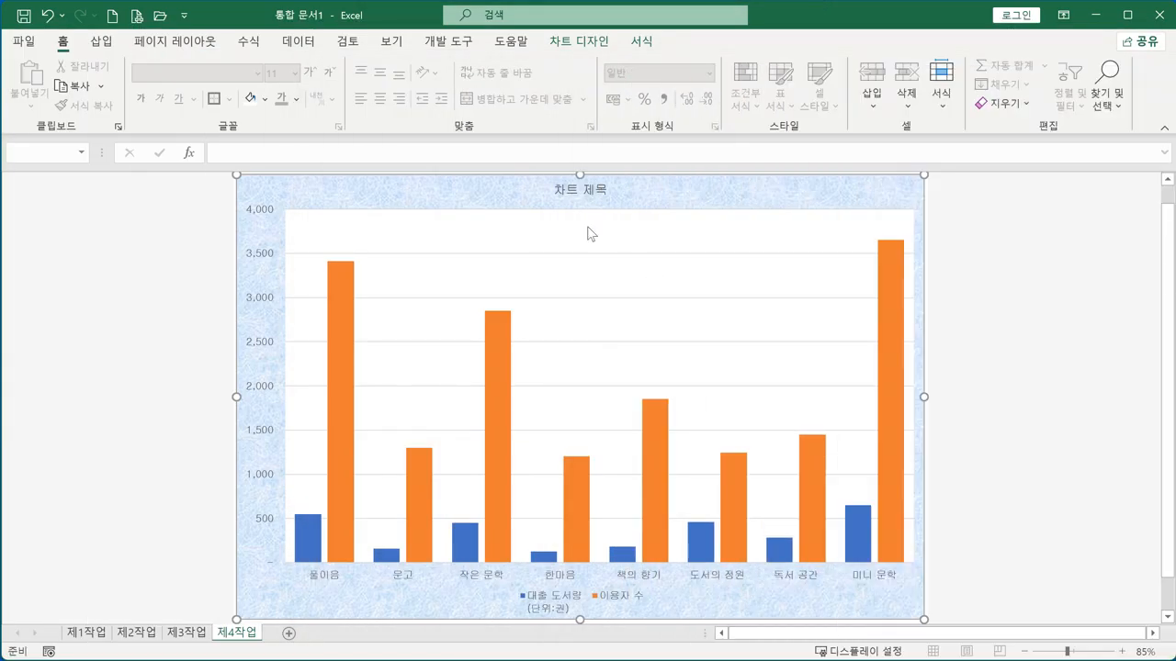
Open the chart's data source selection and switch rows and columns so the library names become the legend series
{"action": "left_click", "coordinate": [558, 274]}
{"action": "right_click", "coordinate": [558, 274]}
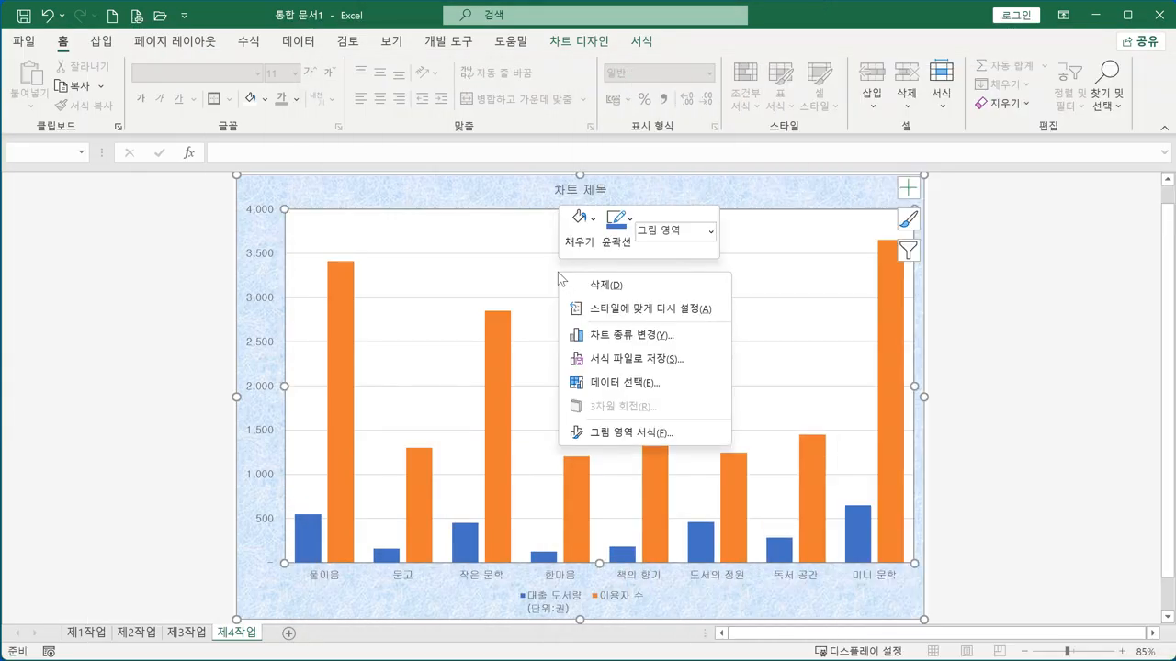
{"action": "left_click", "coordinate": [655, 384]}
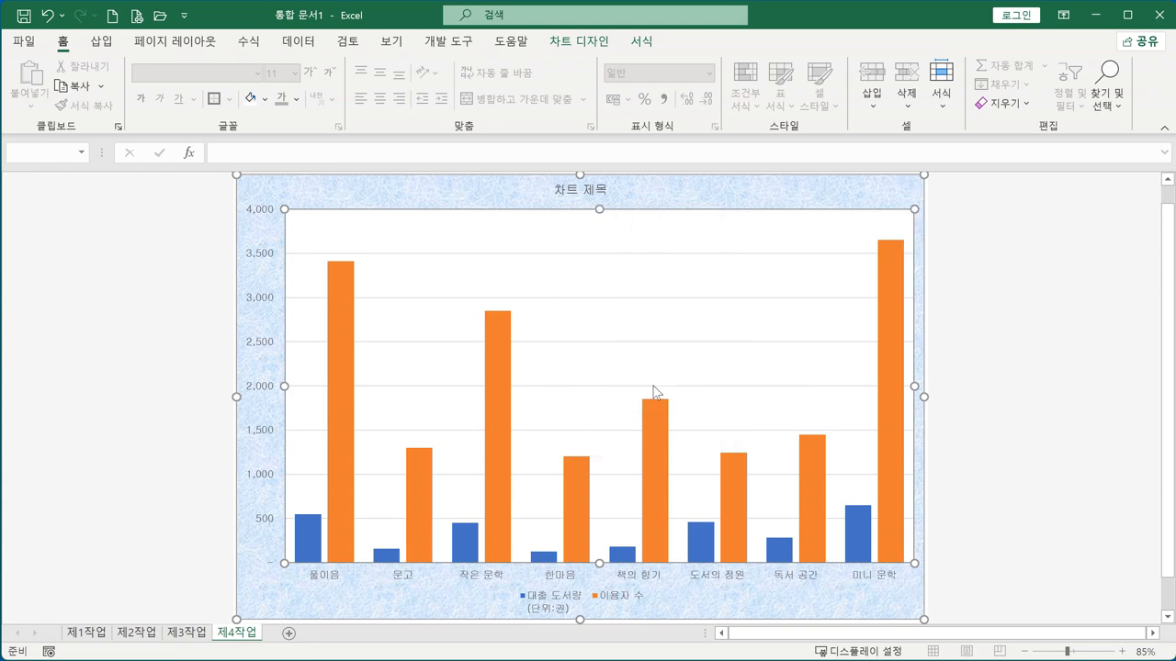
{"action": "key", "text": "ctrl+1"}
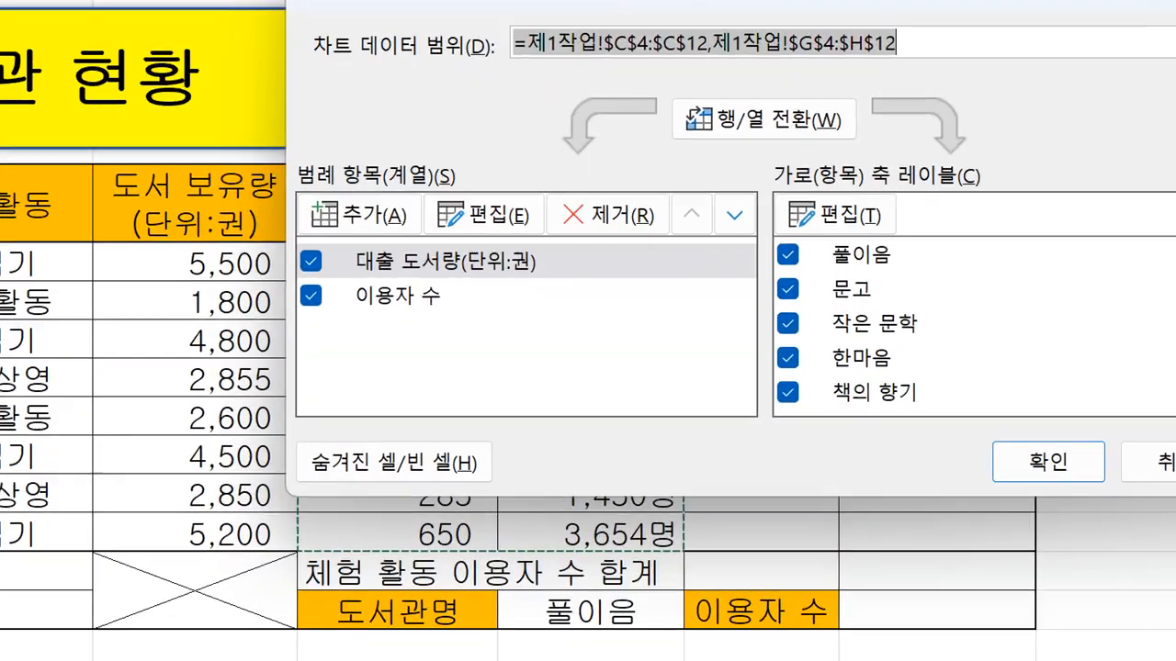
{"action": "left_click", "coordinate": [907, 349]}
{"action": "mouse_move", "coordinate": [964, 363]}
{"action": "left_mouse_down"}
{"action": "mouse_move", "coordinate": [904, 221]}
{"action": "mouse_move", "coordinate": [788, 342]}
{"action": "mouse_move", "coordinate": [905, 485]}
{"action": "left_mouse_up"}
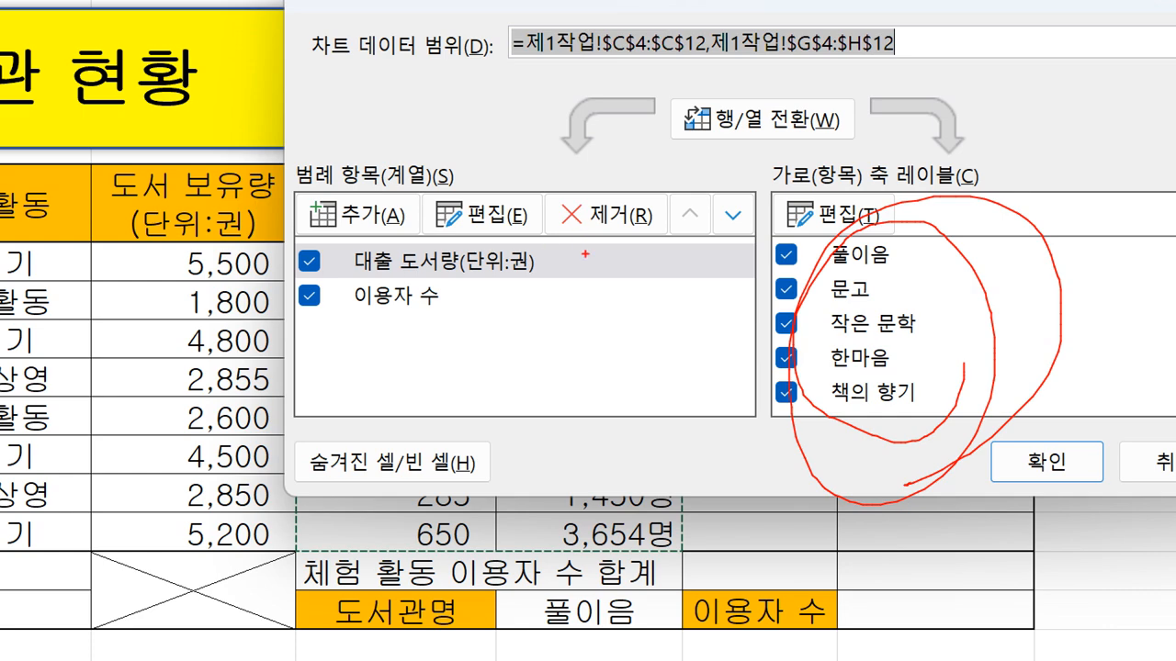
{"action": "left_click_drag", "start_coordinate": [677, 160], "coordinate": [832, 154]}
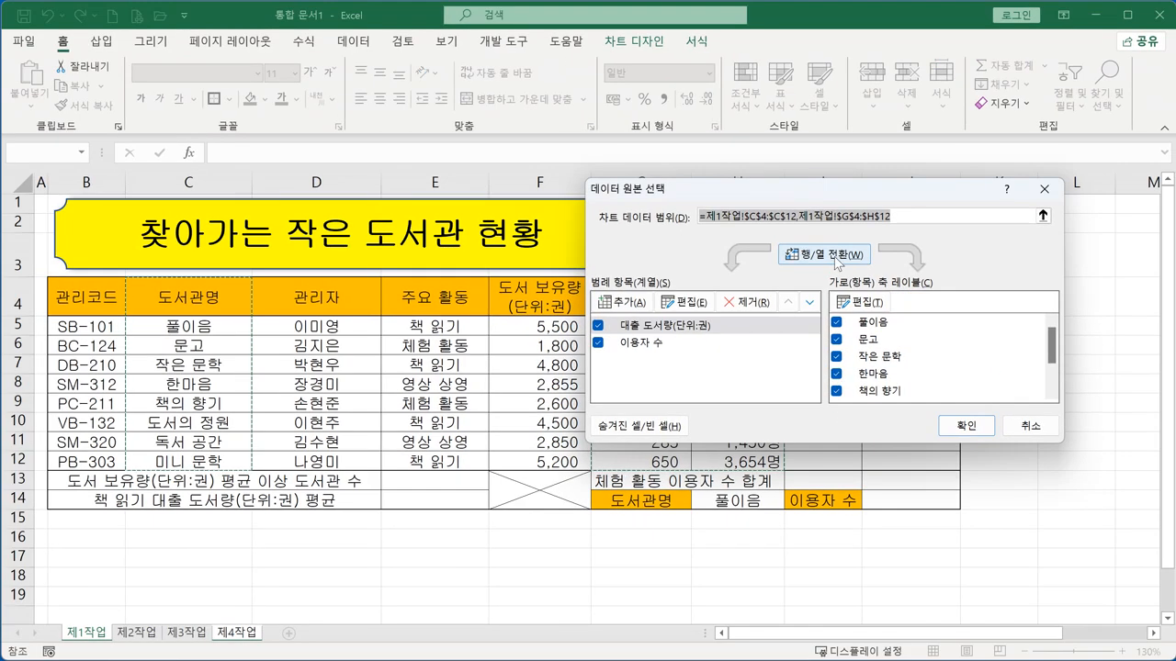
{"action": "left_click", "coordinate": [793, 130]}
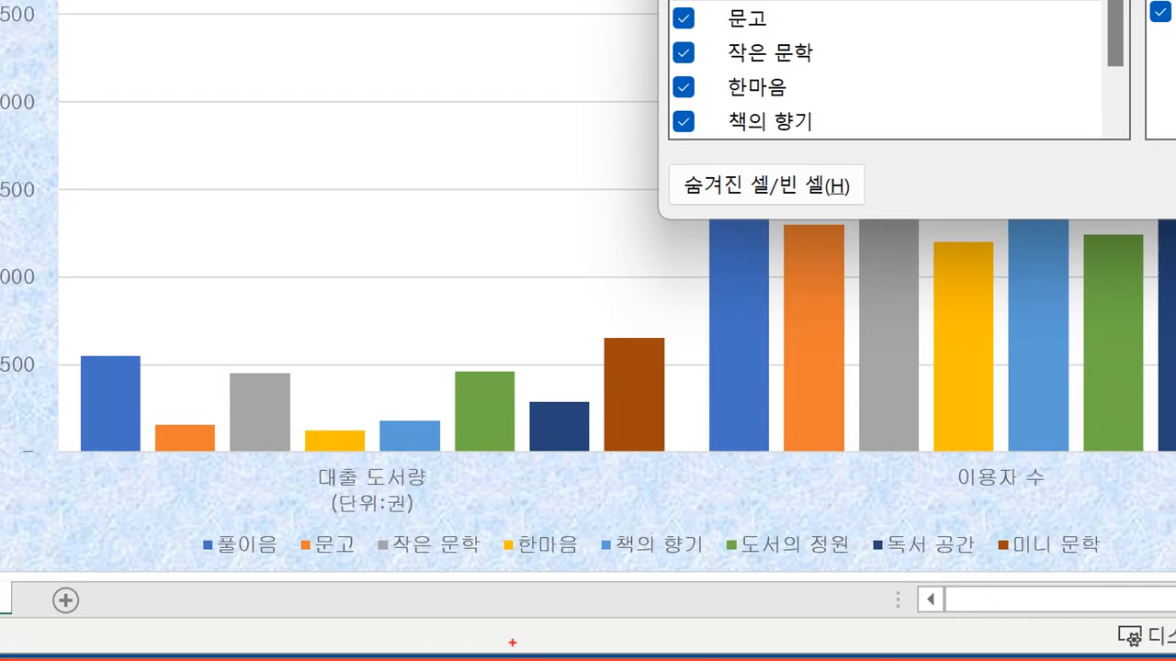
{"action": "mouse_move", "coordinate": [445, 615]}
{"action": "left_mouse_down"}
{"action": "mouse_move", "coordinate": [492, 623]}
{"action": "mouse_move", "coordinate": [583, 597]}
{"action": "left_mouse_up"}
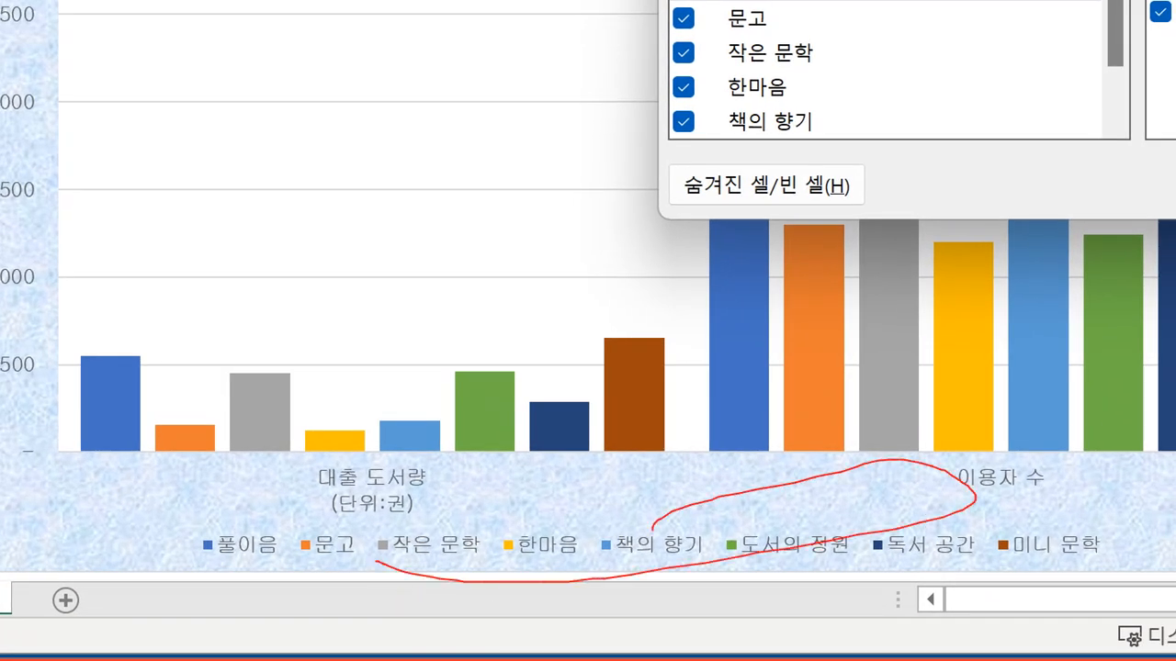
{"action": "left_click_drag", "start_coordinate": [652, 531], "coordinate": [713, 573]}
{"action": "key", "text": "Escape"}
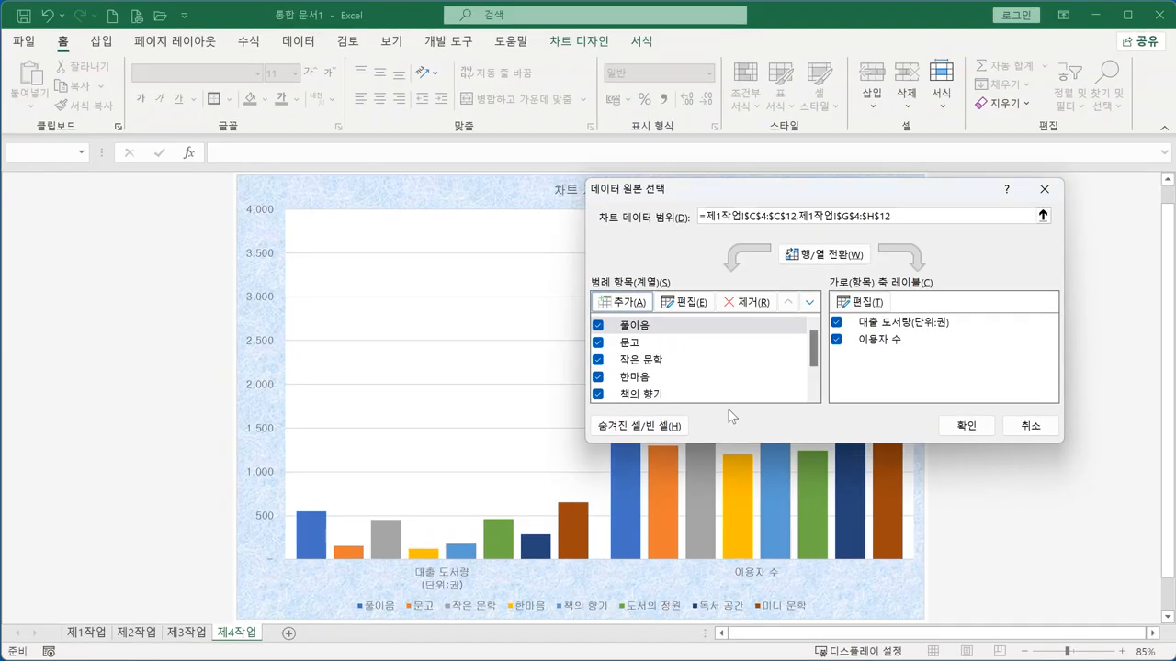
Remove the 한마음 series from the chart's legend entries
{"action": "left_click", "coordinate": [646, 328]}
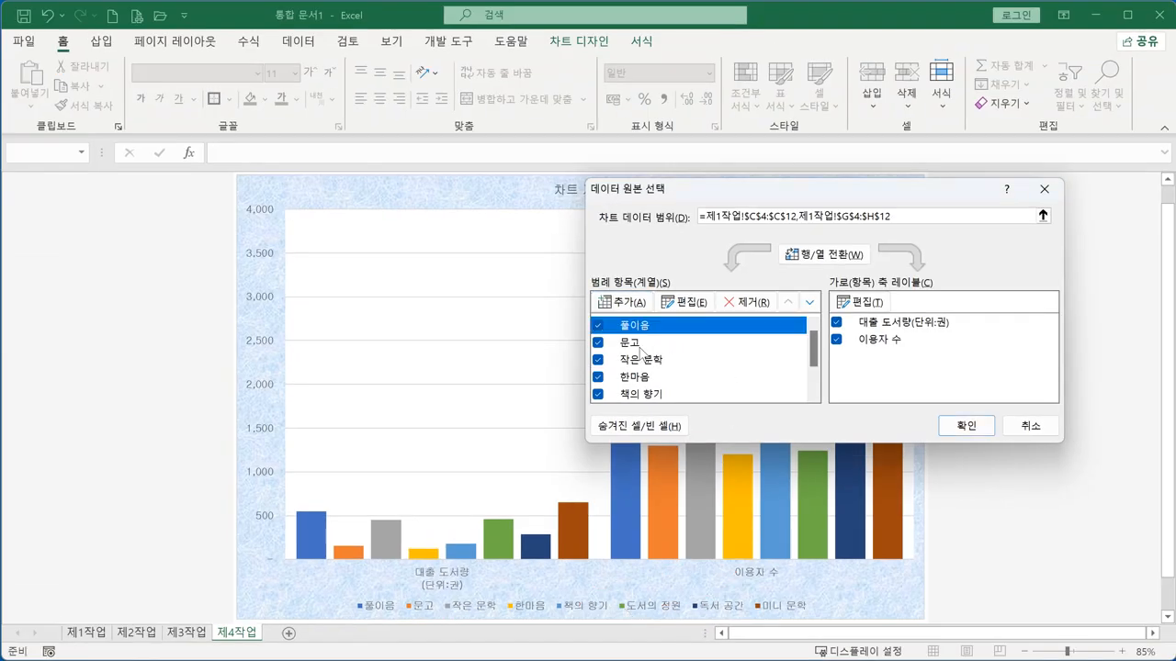
{"action": "left_click", "coordinate": [645, 346]}
{"action": "left_click", "coordinate": [658, 368]}
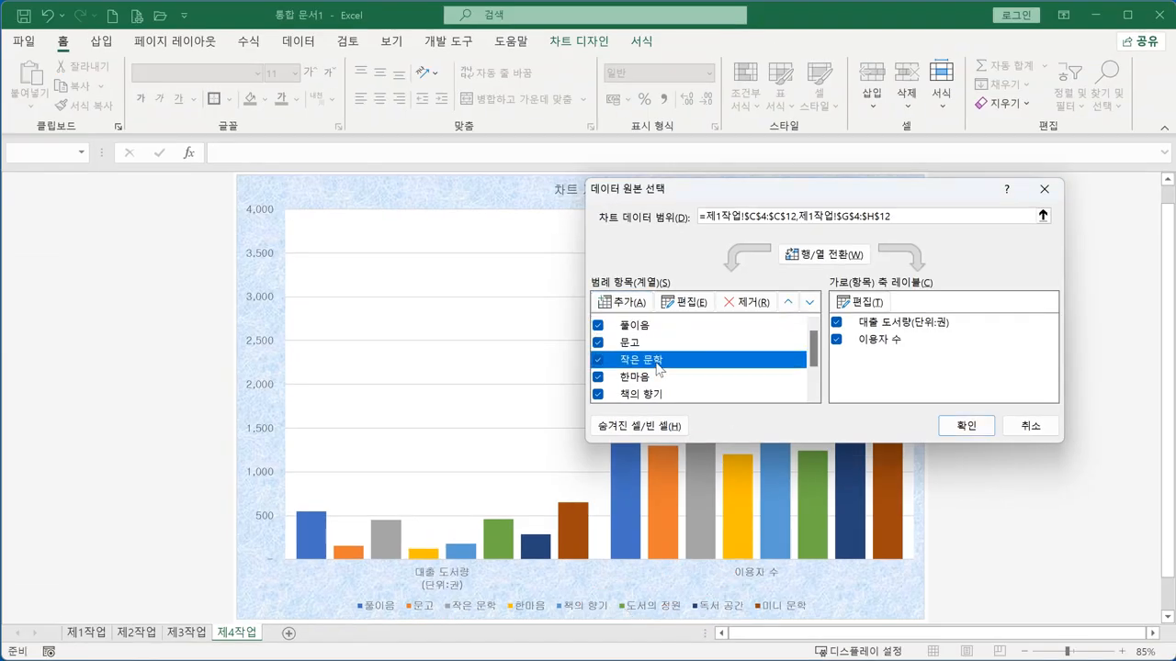
{"action": "left_click", "coordinate": [635, 382]}
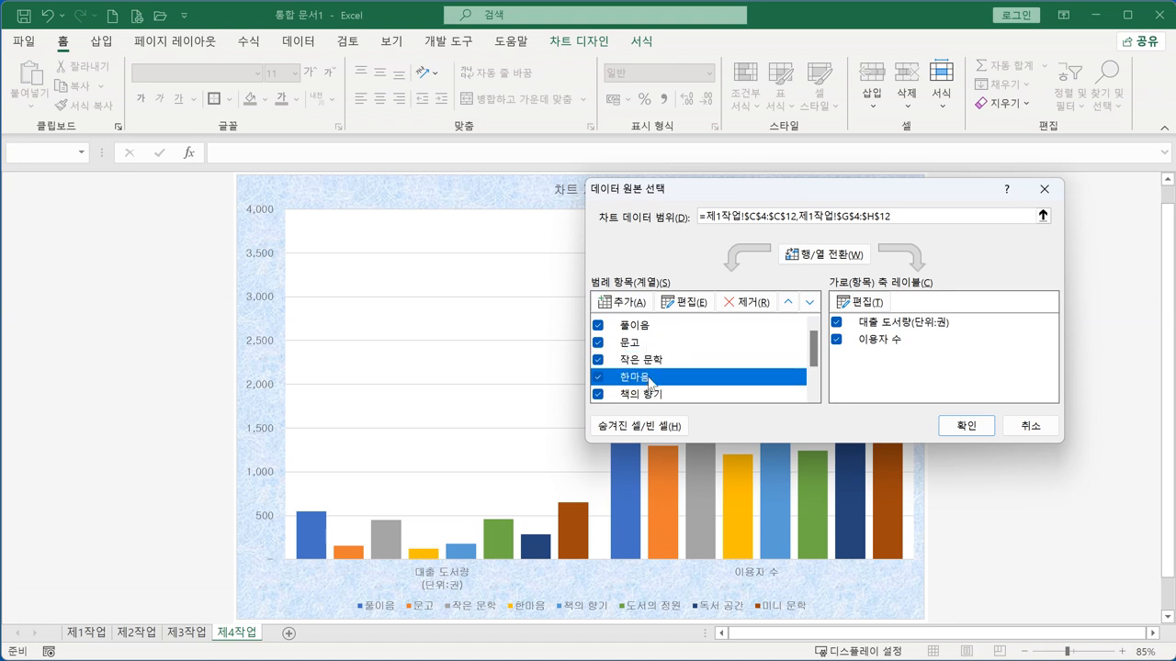
{"action": "left_click", "coordinate": [752, 306]}
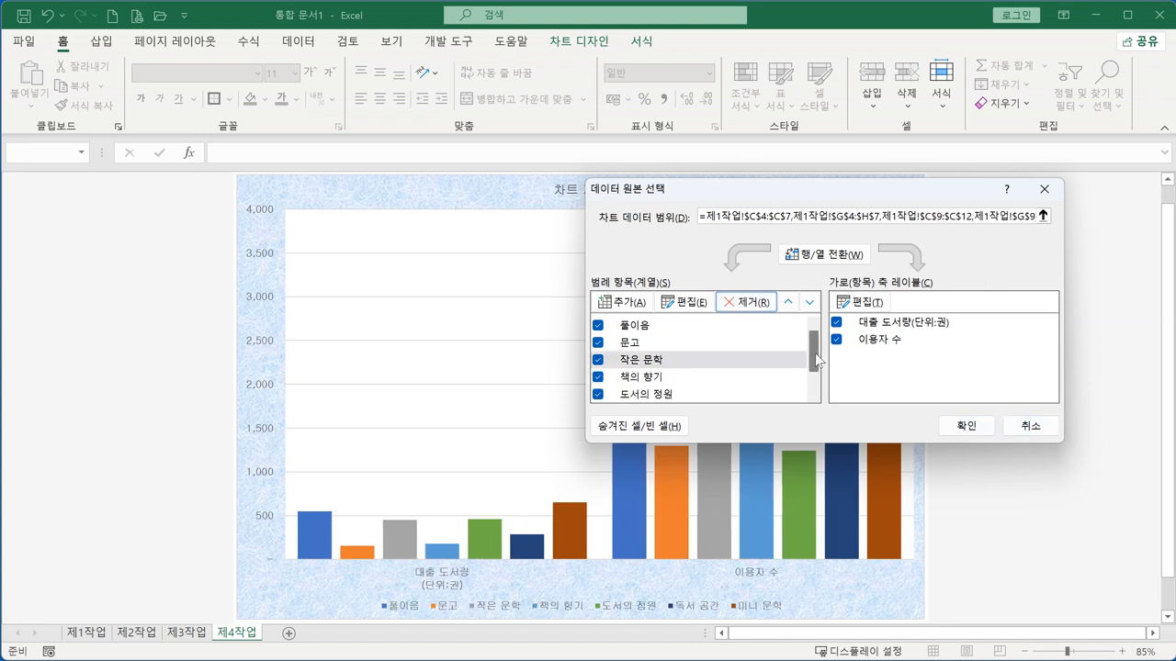
Remove the 독서 공간 series from the chart's legend entries
{"action": "left_click_drag", "start_coordinate": [815, 353], "coordinate": [816, 381]}
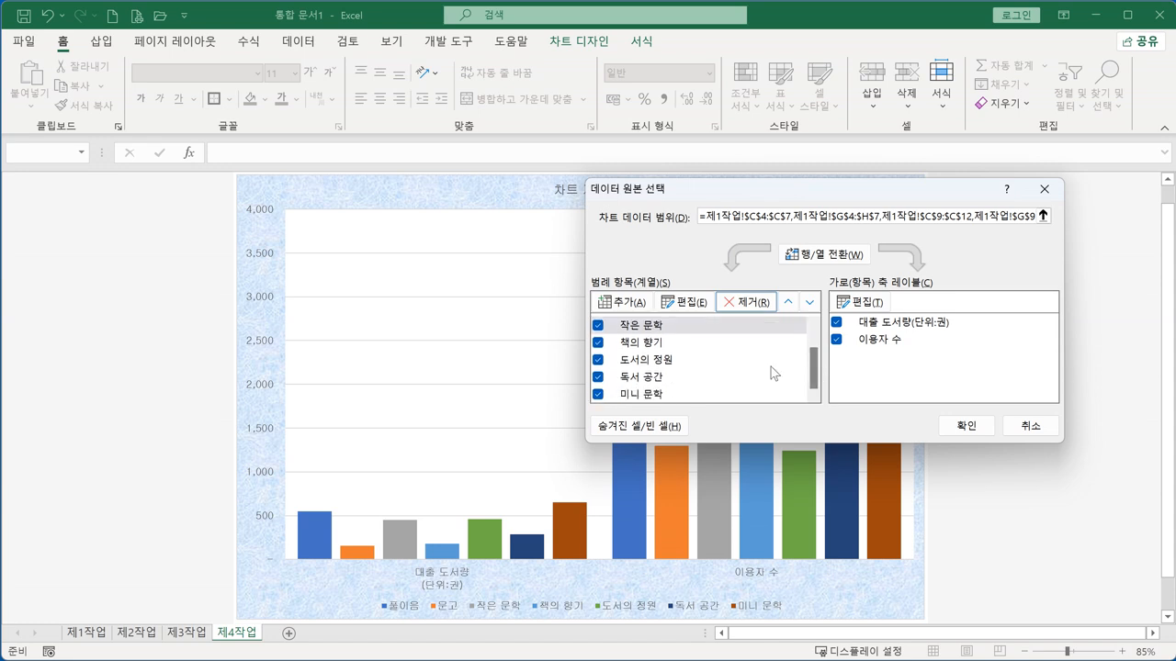
{"action": "left_click", "coordinate": [668, 363]}
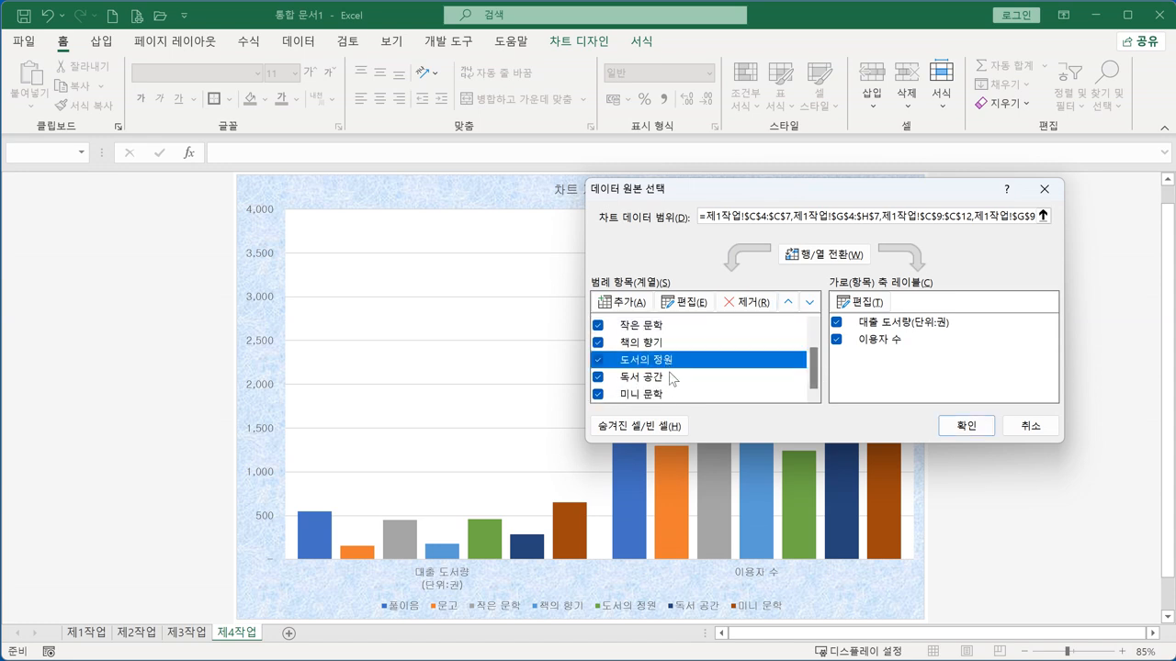
{"action": "left_click", "coordinate": [657, 382]}
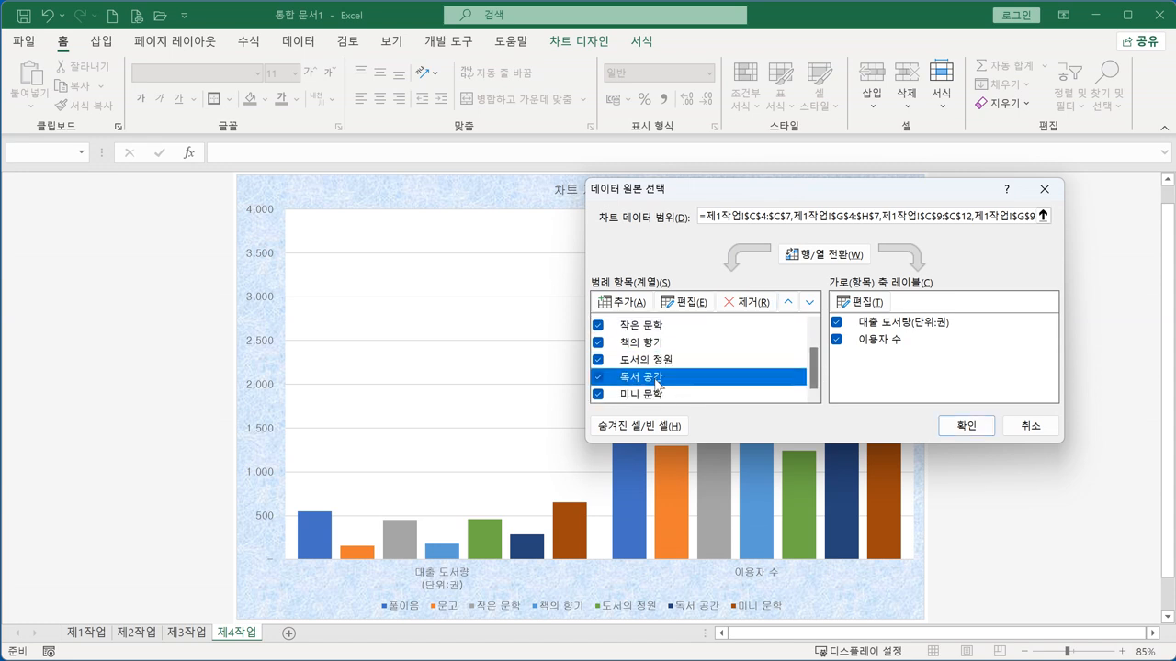
{"action": "left_click", "coordinate": [758, 306]}
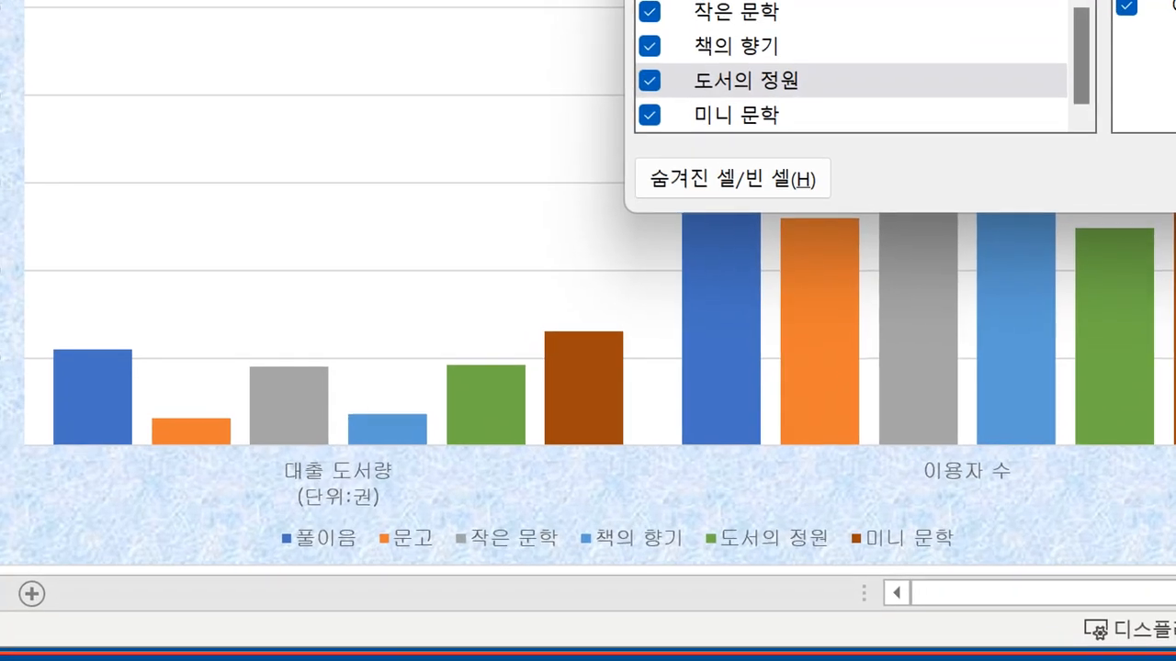
Switch the rows and columns back so the remaining library names form the horizontal axis
{"action": "left_click_drag", "start_coordinate": [267, 542], "coordinate": [707, 541]}
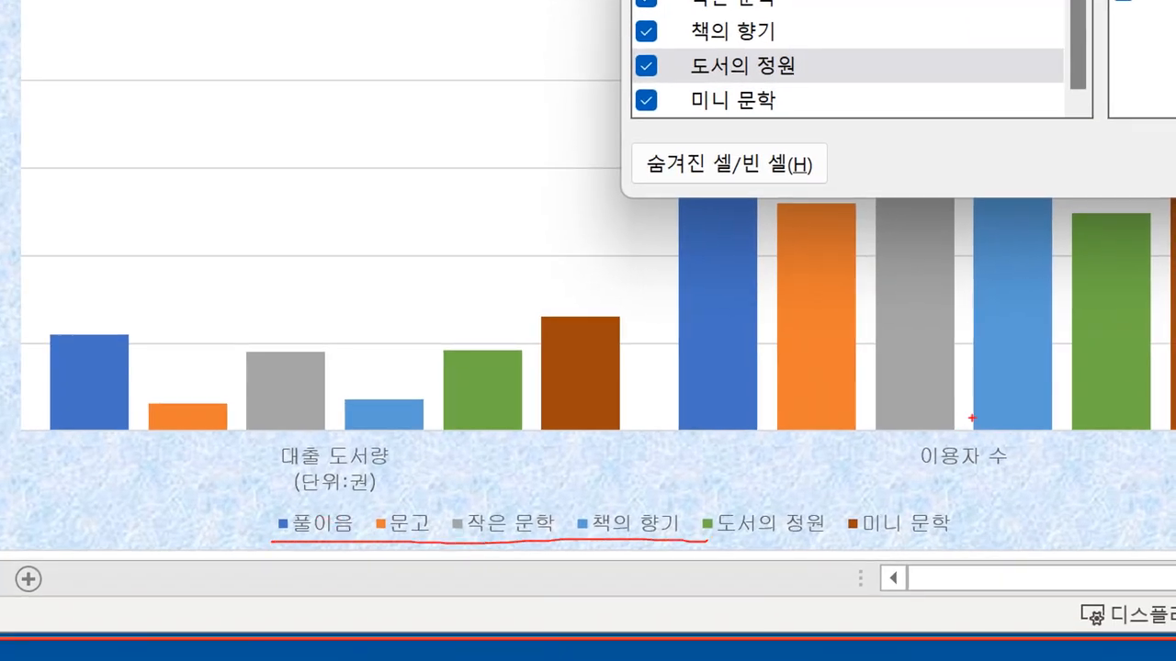
{"action": "mouse_move", "coordinate": [946, 450]}
{"action": "left_mouse_down"}
{"action": "mouse_move", "coordinate": [675, 470]}
{"action": "mouse_move", "coordinate": [510, 452]}
{"action": "mouse_move", "coordinate": [531, 471]}
{"action": "left_mouse_up"}
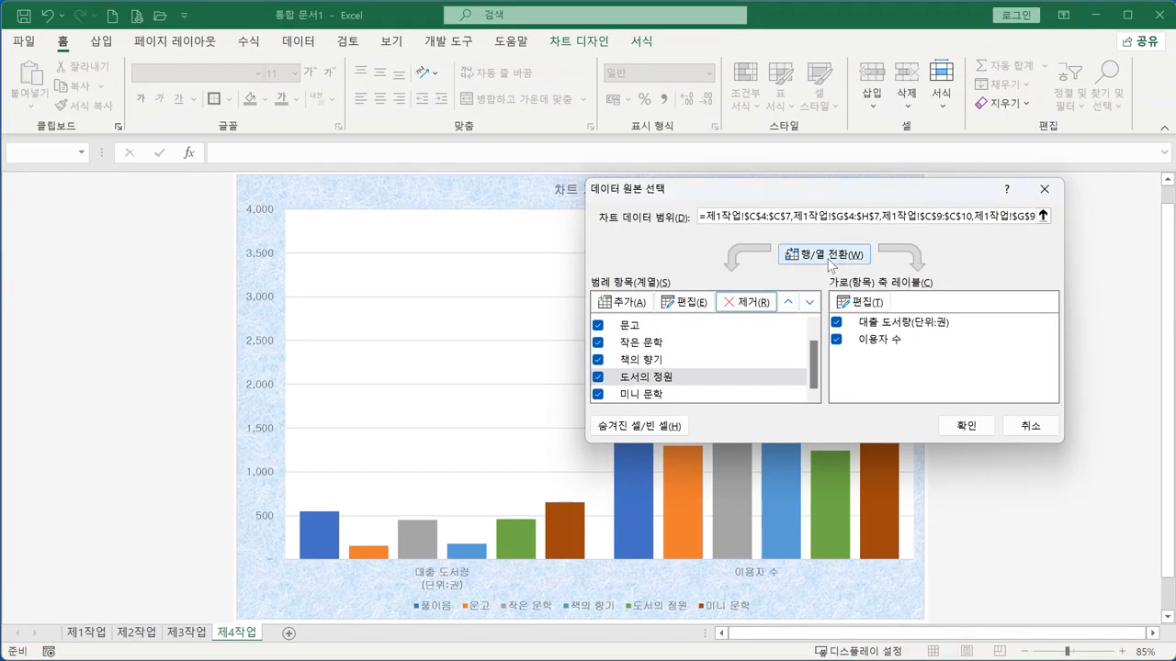
{"action": "left_click", "coordinate": [831, 259]}
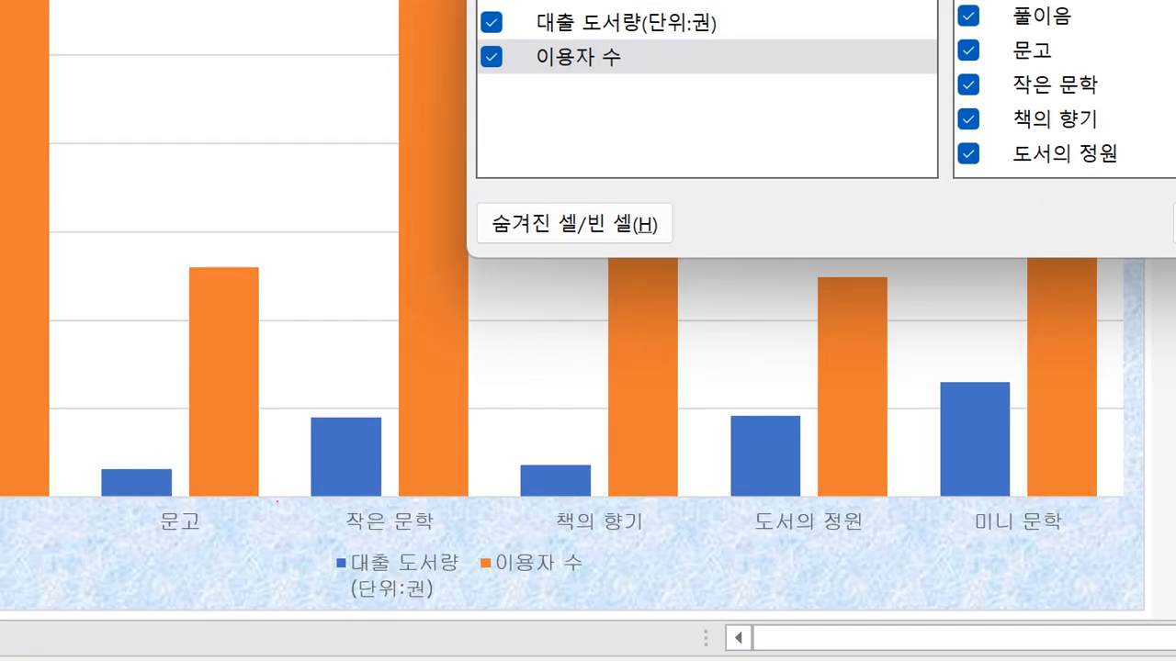
{"action": "left_click_drag", "start_coordinate": [407, 583], "coordinate": [419, 589]}
{"action": "left_click_drag", "start_coordinate": [135, 548], "coordinate": [1045, 548]}
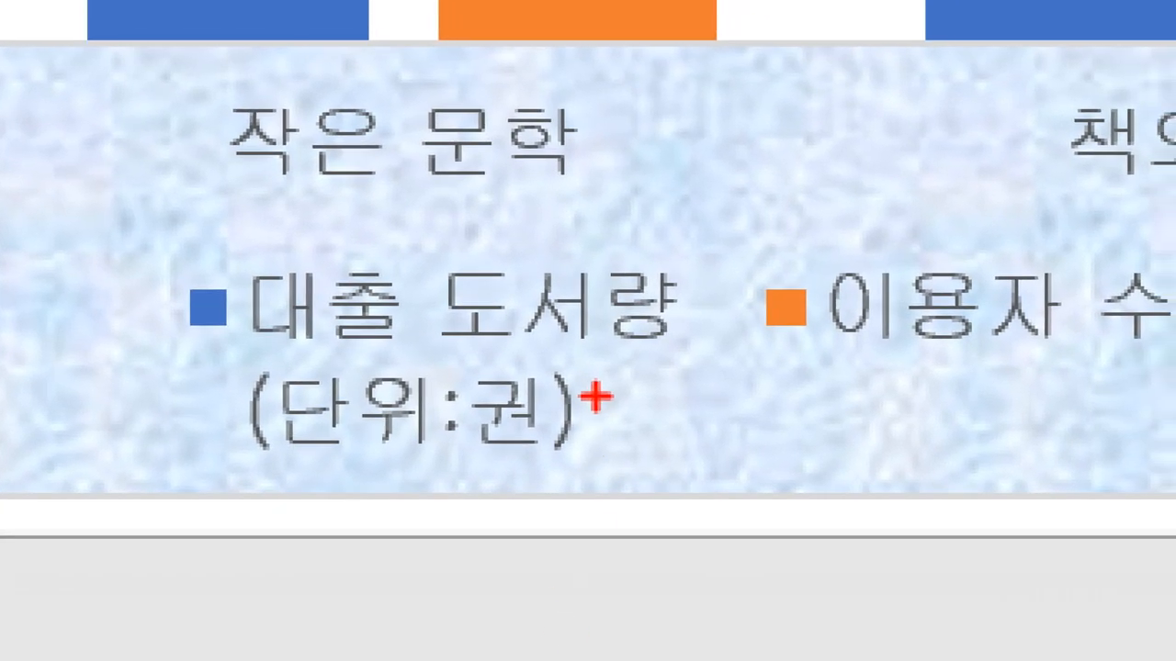
{"action": "mouse_move", "coordinate": [595, 397]}
{"action": "left_mouse_down"}
{"action": "mouse_move", "coordinate": [358, 5]}
{"action": "mouse_move", "coordinate": [477, 556]}
{"action": "left_mouse_up"}
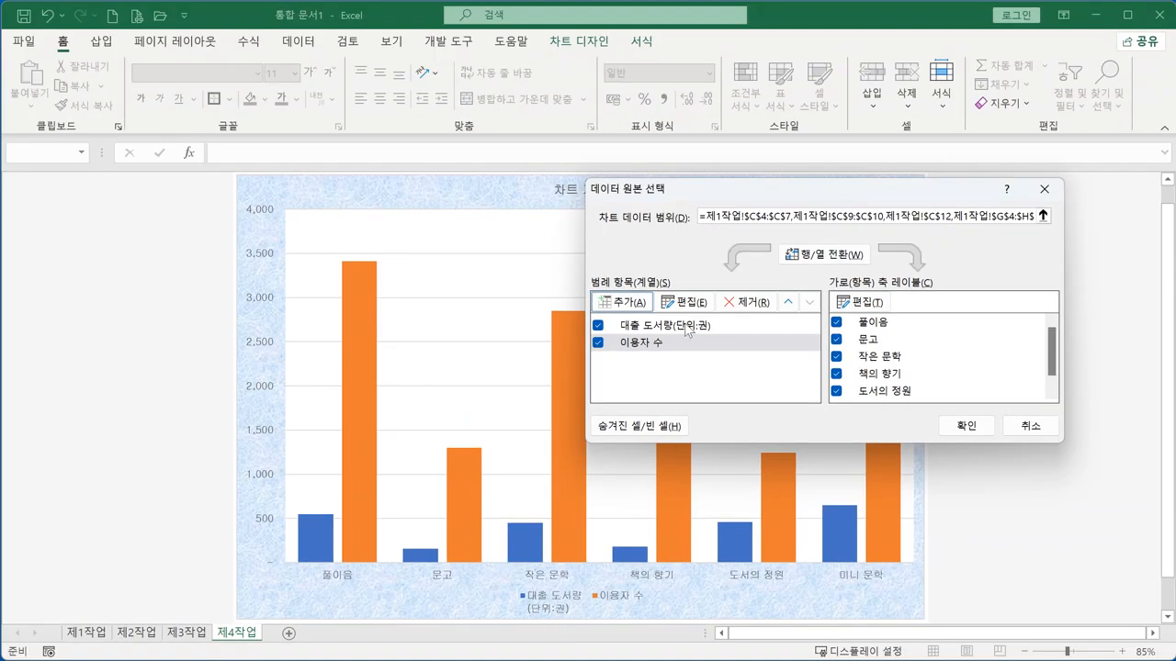
Rename the first legend series to the plain one-line text 대출 도서량(단위:권) and apply the data source changes
{"action": "left_click", "coordinate": [690, 327]}
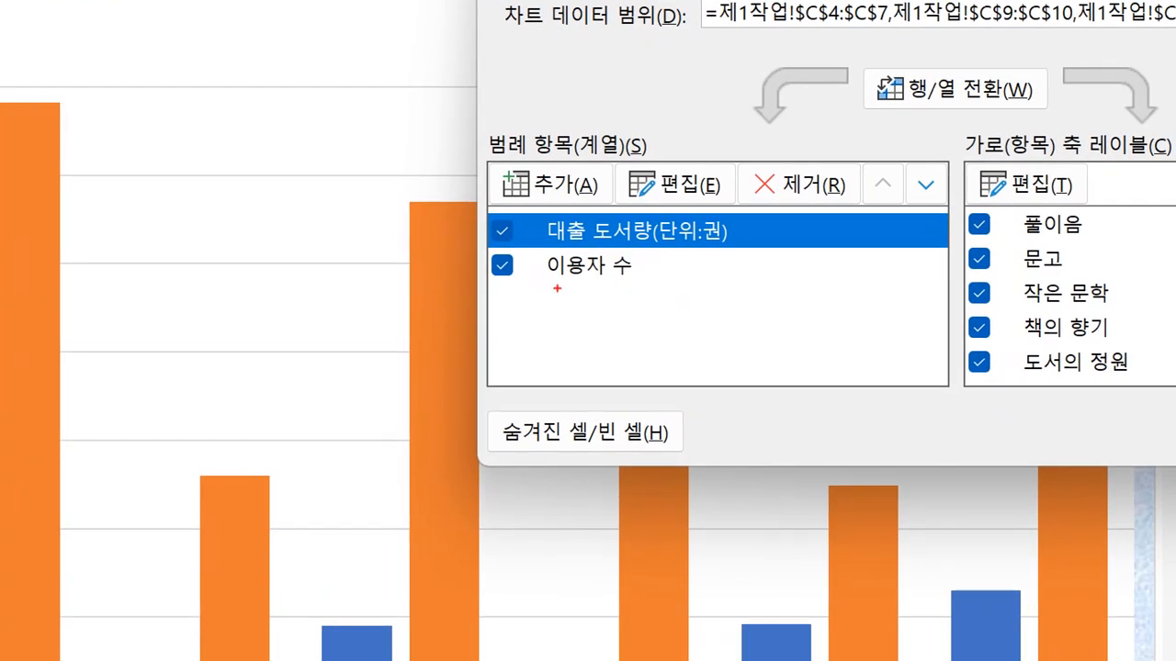
{"action": "mouse_move", "coordinate": [557, 288]}
{"action": "left_mouse_down"}
{"action": "mouse_move", "coordinate": [636, 260]}
{"action": "mouse_move", "coordinate": [547, 283]}
{"action": "mouse_move", "coordinate": [614, 291]}
{"action": "left_mouse_up"}
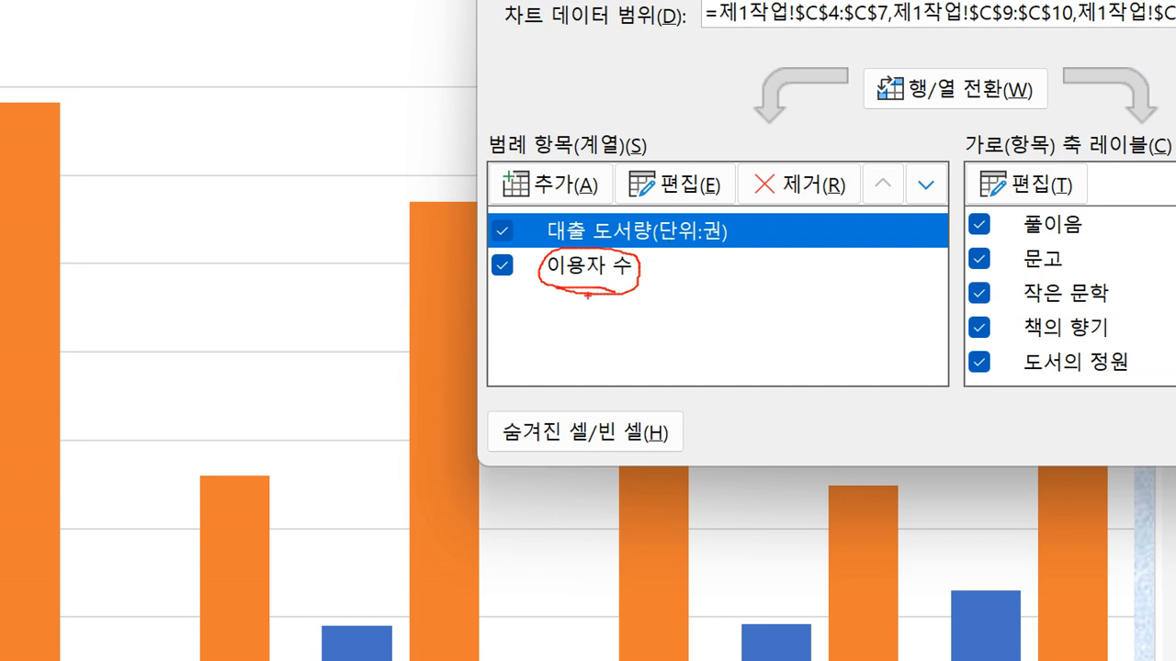
{"action": "mouse_move", "coordinate": [573, 296]}
{"action": "left_mouse_down"}
{"action": "mouse_move", "coordinate": [667, 288]}
{"action": "mouse_move", "coordinate": [606, 303]}
{"action": "left_mouse_up"}
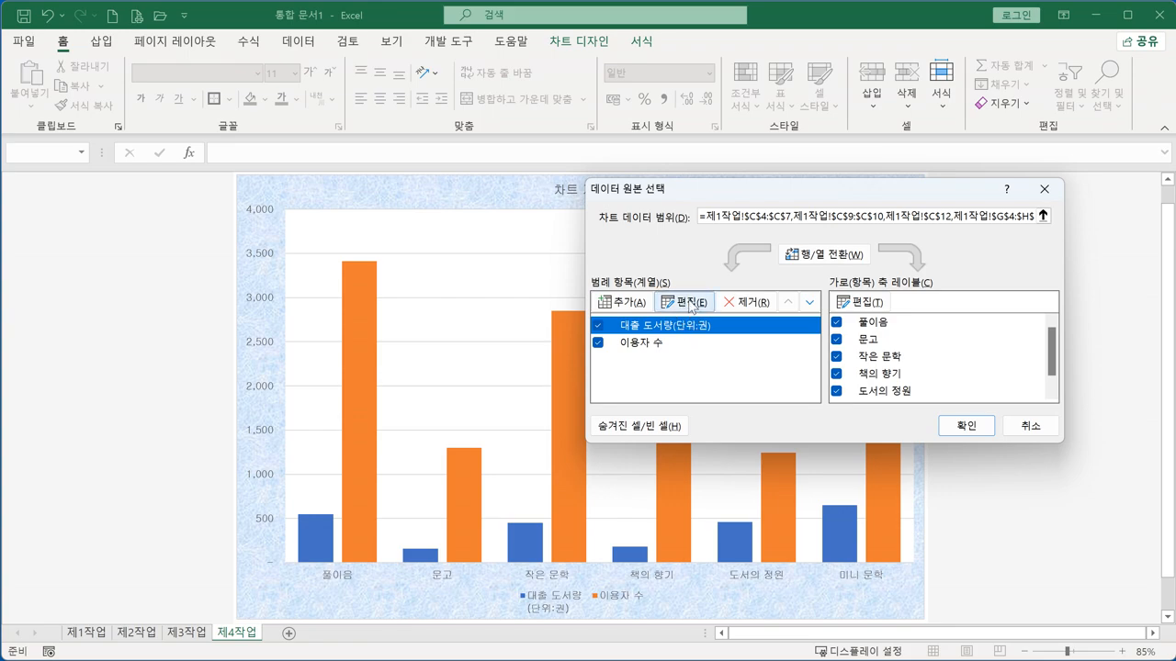
{"action": "left_click", "coordinate": [691, 303]}
{"action": "left_click_drag", "start_coordinate": [785, 255], "coordinate": [675, 352]}
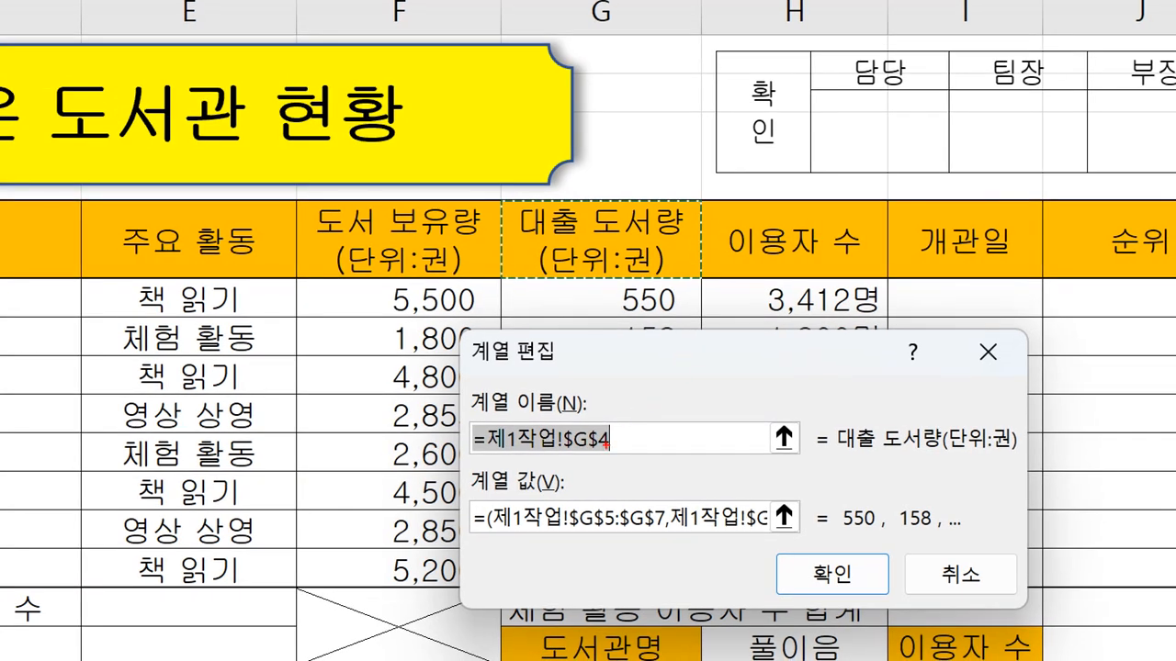
{"action": "mouse_move", "coordinate": [616, 443]}
{"action": "left_mouse_down"}
{"action": "mouse_move", "coordinate": [719, 377]}
{"action": "mouse_move", "coordinate": [666, 152]}
{"action": "mouse_move", "coordinate": [504, 223]}
{"action": "mouse_move", "coordinate": [639, 306]}
{"action": "mouse_move", "coordinate": [600, 158]}
{"action": "mouse_move", "coordinate": [561, 180]}
{"action": "left_mouse_up"}
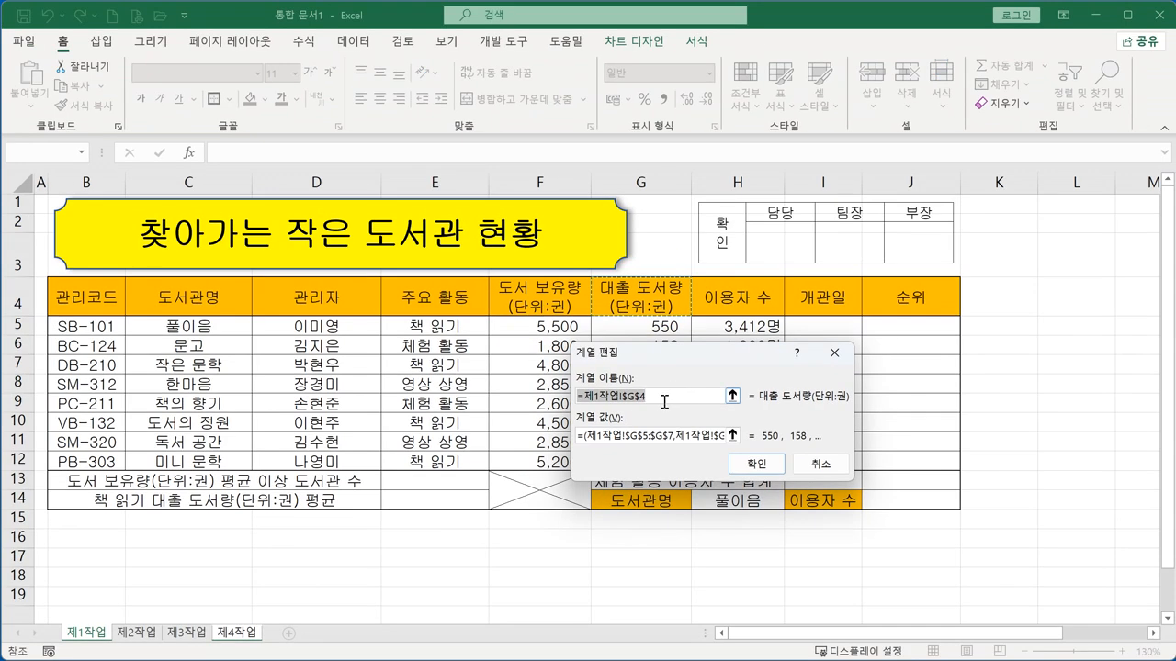
{"action": "type", "text": "대"}
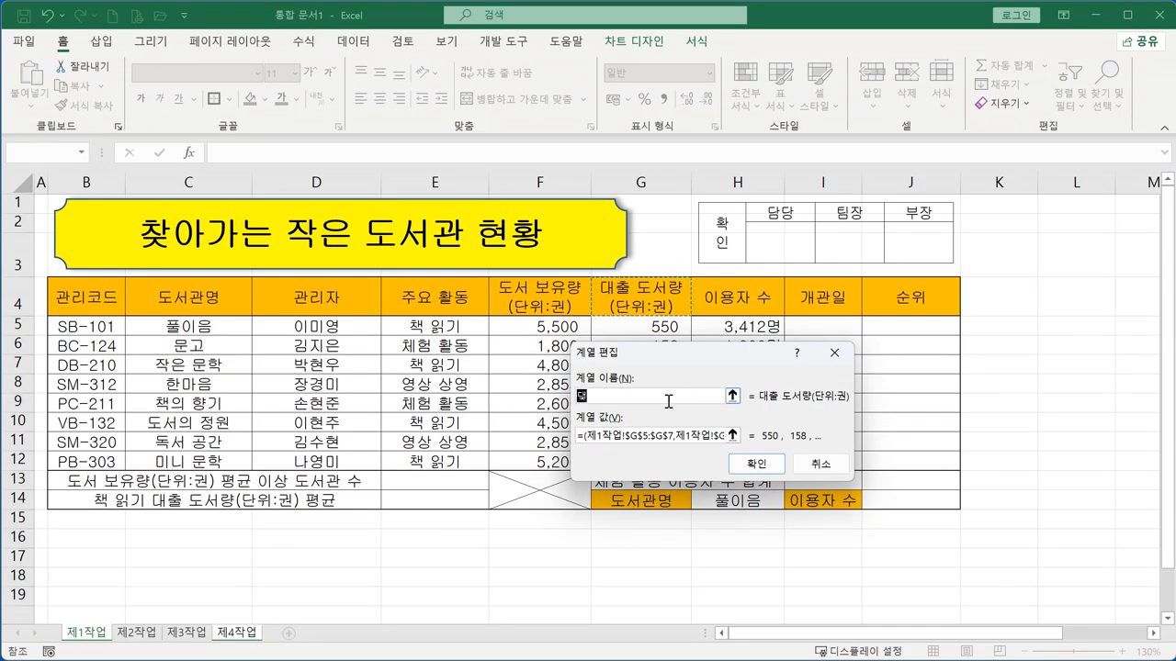
{"action": "type", "text": "출 도서량"}
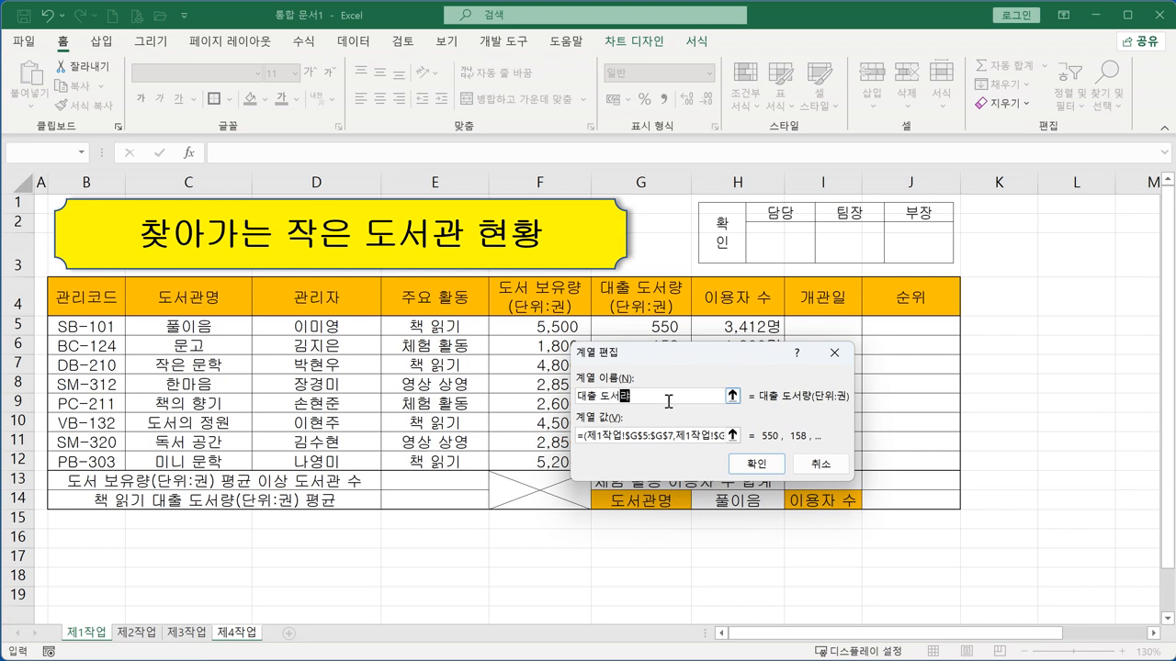
{"action": "type", "text": "(단위:권)"}
{"action": "left_click", "coordinate": [752, 463]}
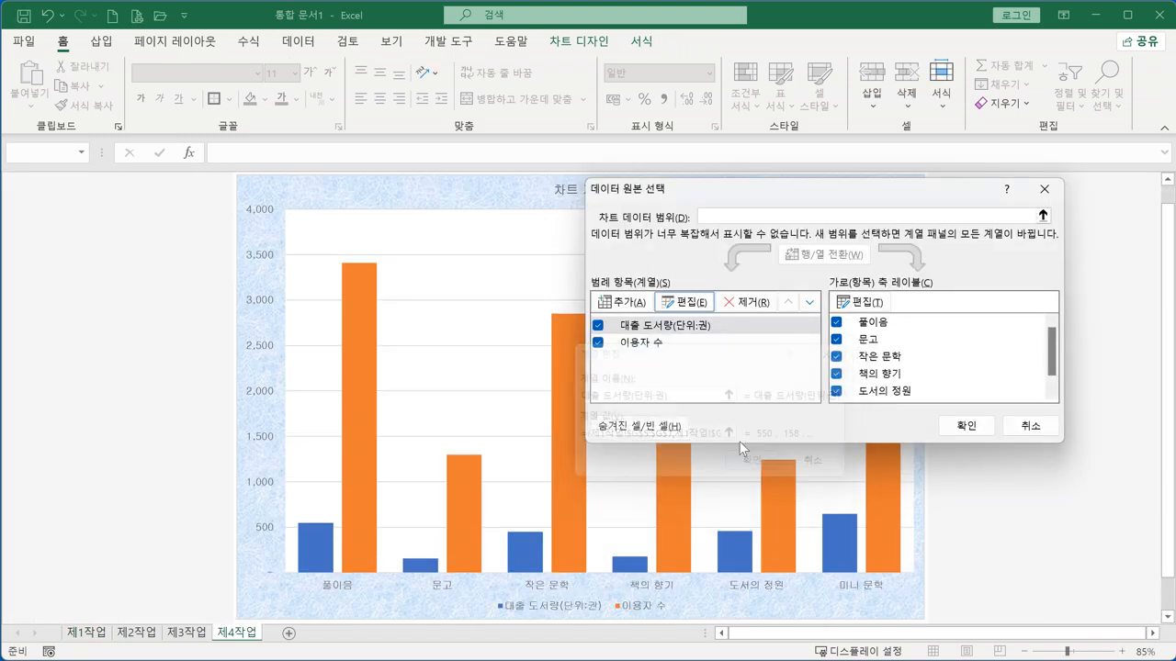
{"action": "key", "text": "ctrl+1"}
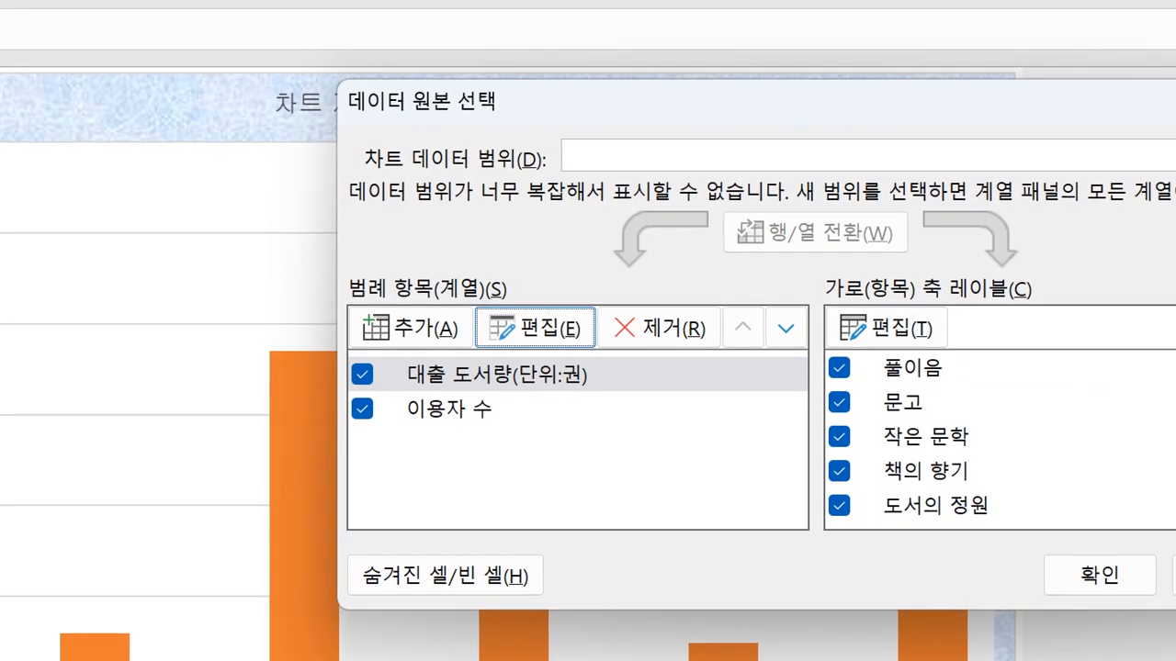
{"action": "left_click", "coordinate": [842, 263]}
{"action": "mouse_move", "coordinate": [857, 251]}
{"action": "left_mouse_down"}
{"action": "mouse_move", "coordinate": [844, 234]}
{"action": "mouse_move", "coordinate": [828, 268]}
{"action": "left_mouse_up"}
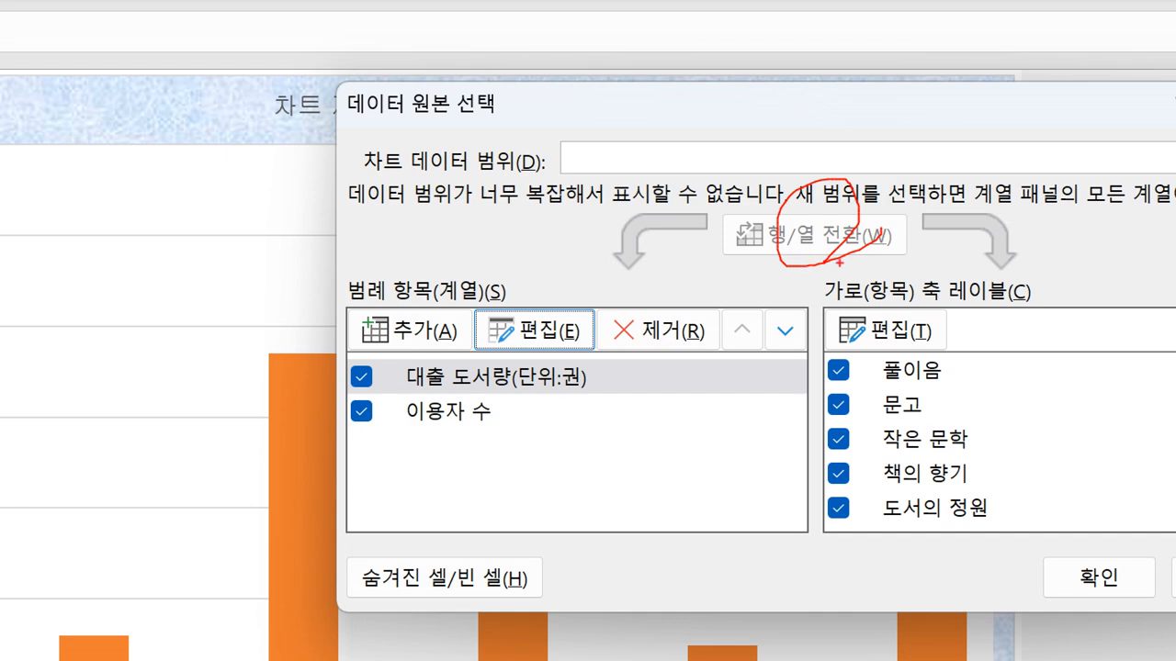
{"action": "key", "text": "Escape"}
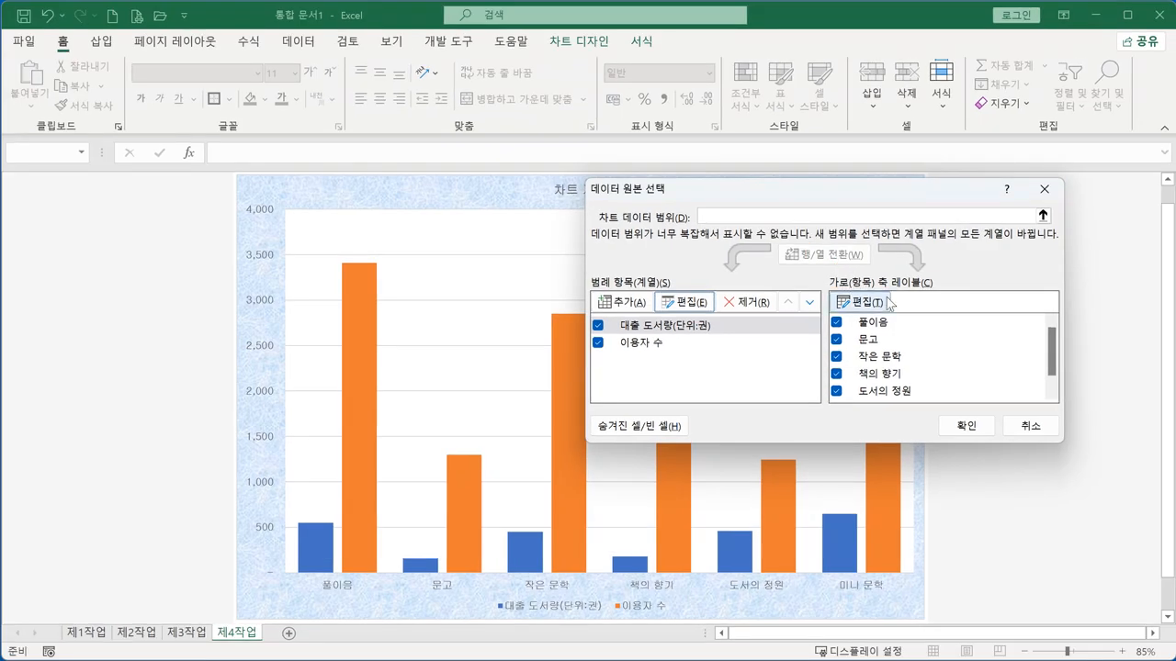
{"action": "left_click", "coordinate": [967, 426]}
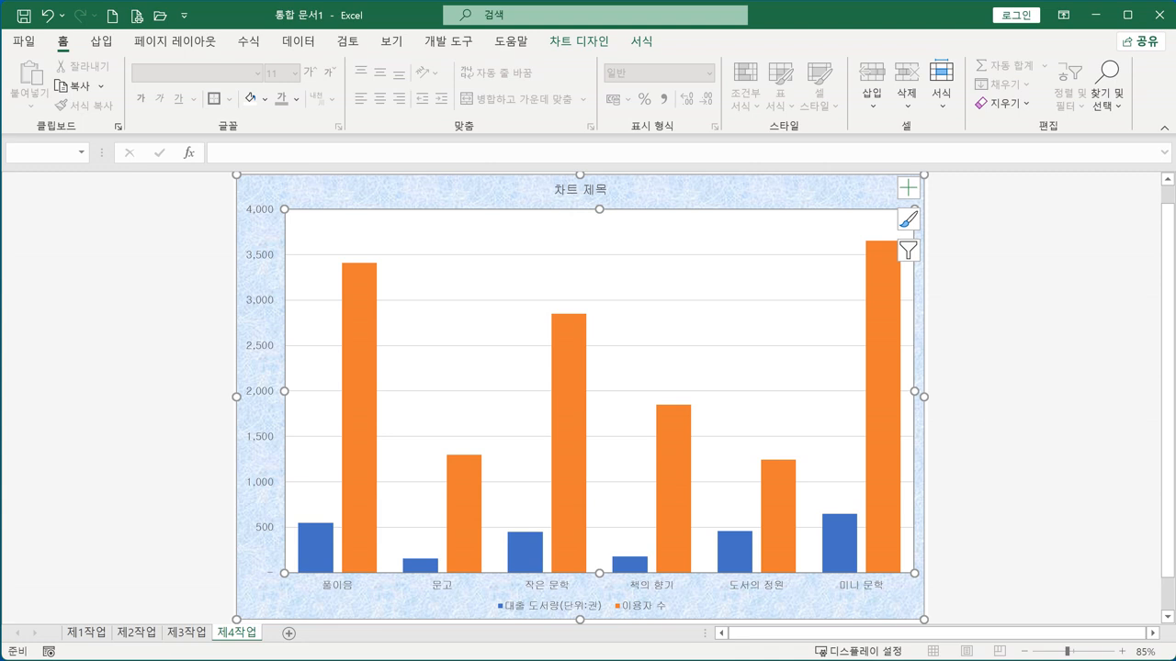
Check the series chart type instruction in item (7) of the exam PDF and return to the Excel chart
{"action": "left_click_drag", "start_coordinate": [630, 658], "coordinate": [559, 62]}
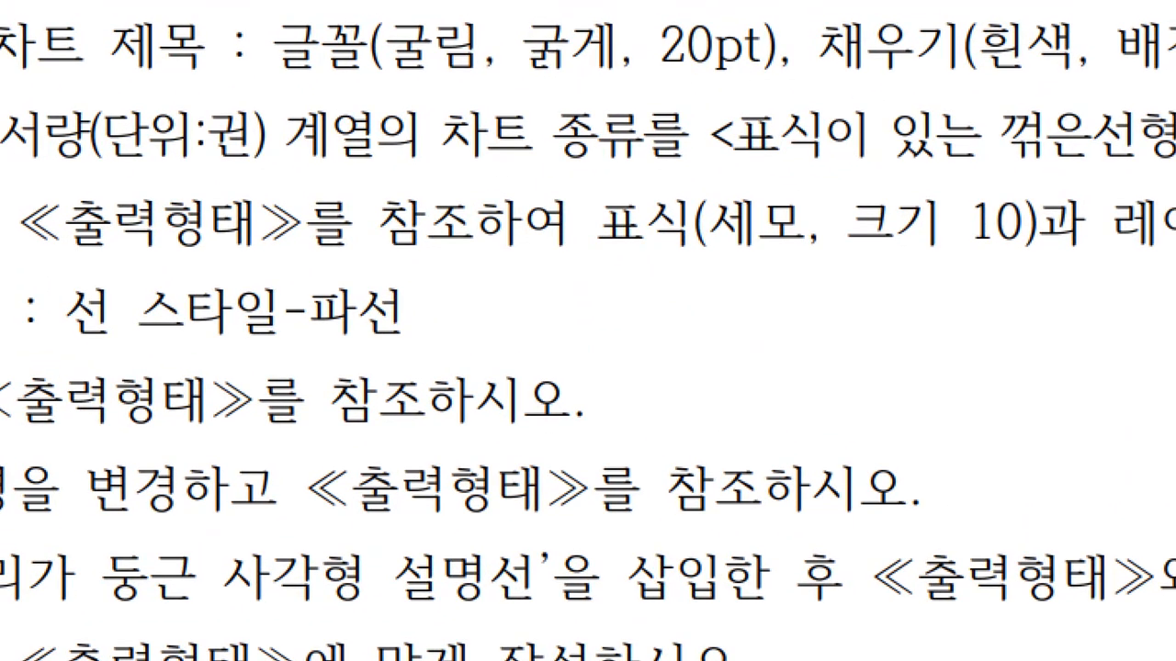
{"action": "mouse_move", "coordinate": [262, 155]}
{"action": "left_mouse_down"}
{"action": "mouse_move", "coordinate": [280, 158]}
{"action": "mouse_move", "coordinate": [276, 56]}
{"action": "mouse_move", "coordinate": [308, 143]}
{"action": "left_mouse_up"}
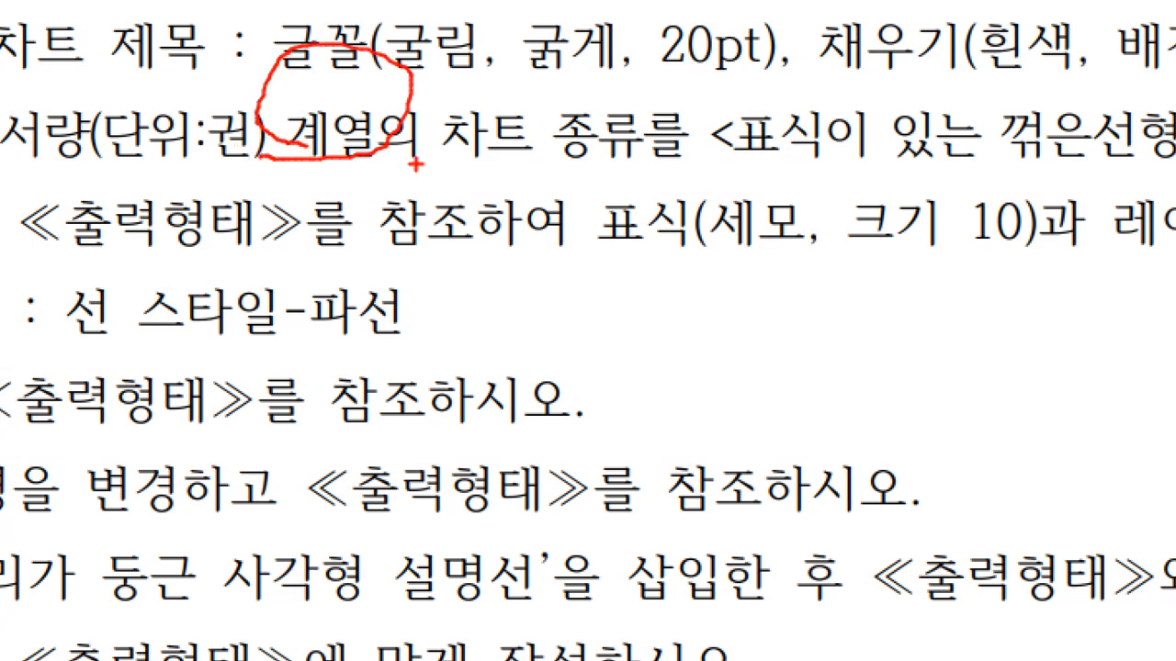
{"action": "mouse_move", "coordinate": [413, 160]}
{"action": "left_mouse_down"}
{"action": "mouse_move", "coordinate": [654, 169]}
{"action": "mouse_move", "coordinate": [441, 189]}
{"action": "mouse_move", "coordinate": [696, 195]}
{"action": "mouse_move", "coordinate": [466, 197]}
{"action": "left_mouse_up"}
{"action": "key", "text": "Escape"}
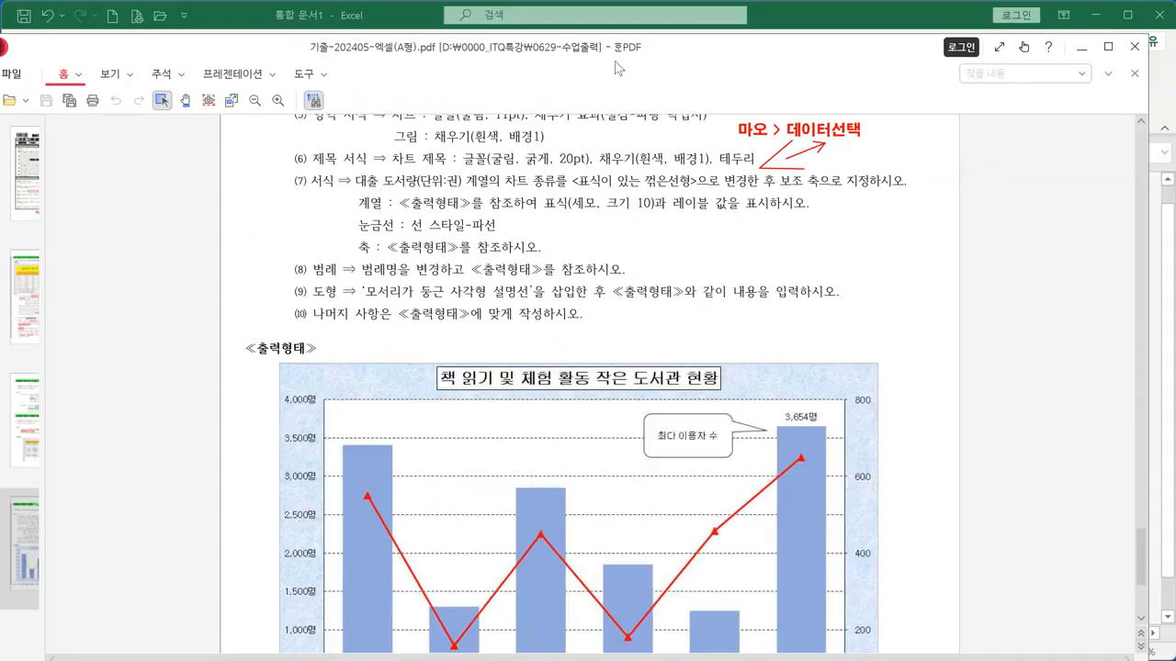
{"action": "left_click_drag", "start_coordinate": [616, 63], "coordinate": [1175, 77]}
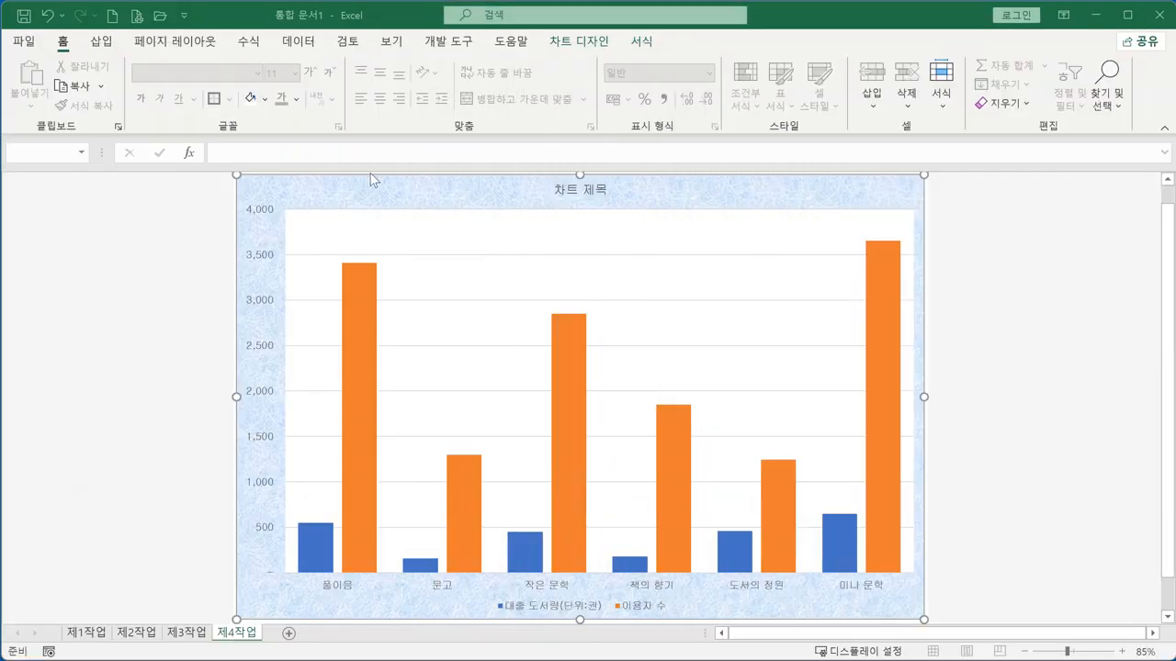
{"action": "left_click", "coordinate": [461, 241]}
{"action": "right_click", "coordinate": [461, 241]}
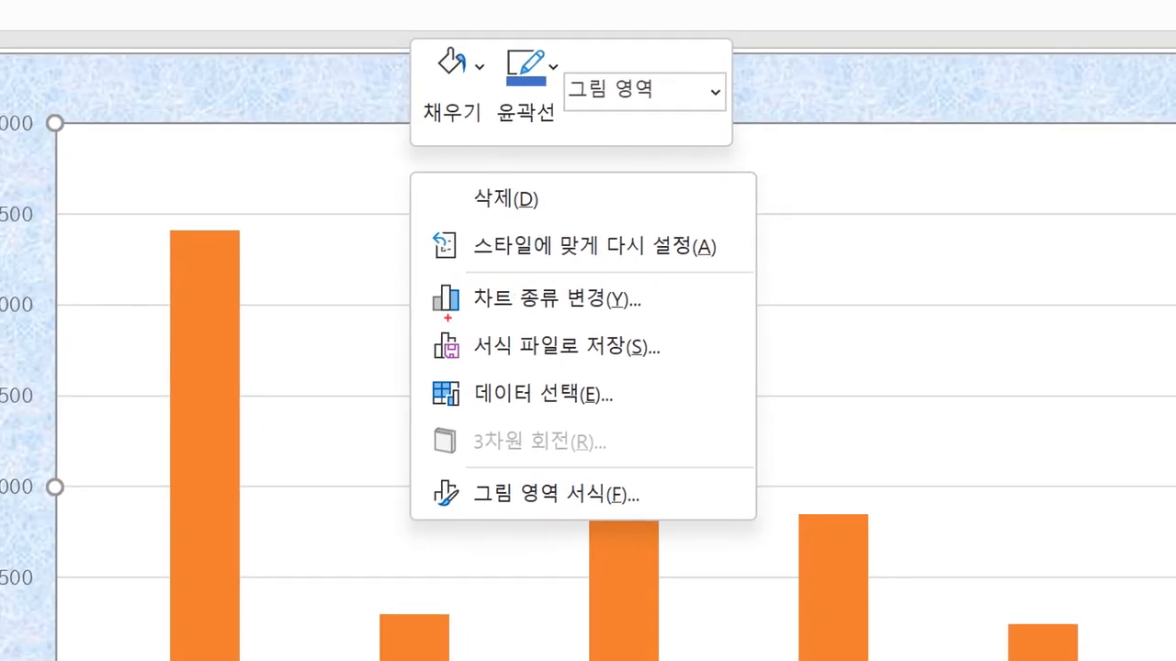
{"action": "mouse_move", "coordinate": [430, 322]}
{"action": "left_mouse_down"}
{"action": "mouse_move", "coordinate": [633, 319]}
{"action": "mouse_move", "coordinate": [430, 328]}
{"action": "left_mouse_up"}
{"action": "left_click_drag", "start_coordinate": [611, 256], "coordinate": [497, 326]}
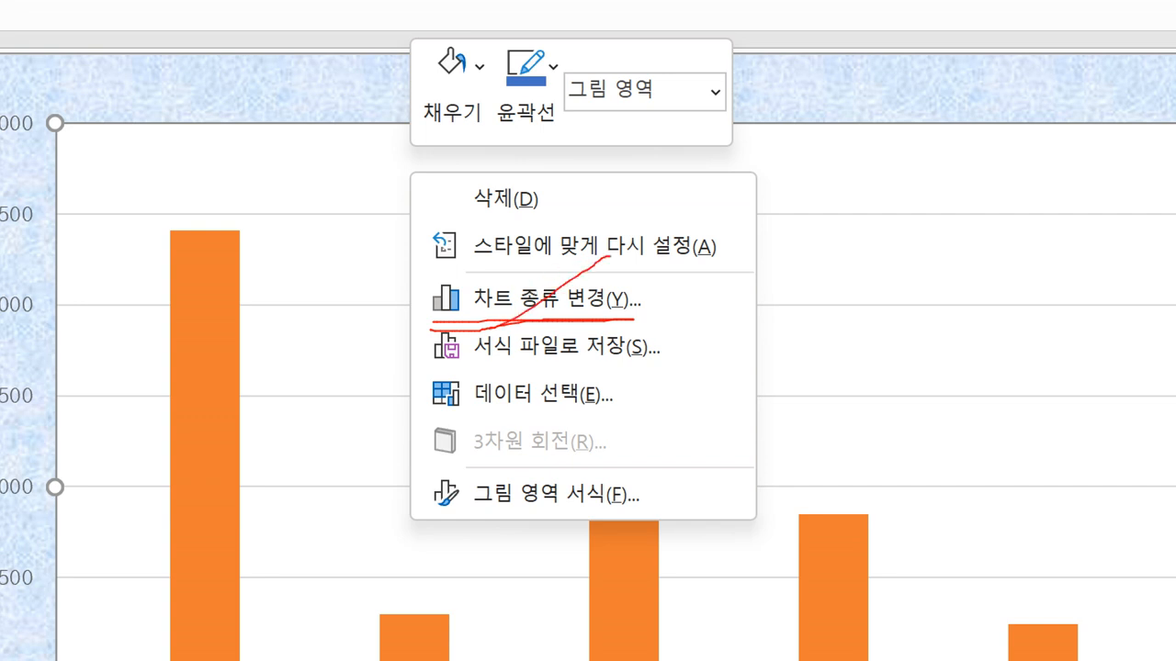
{"action": "left_click_drag", "start_coordinate": [484, 286], "coordinate": [616, 321]}
{"action": "key", "text": "Escape"}
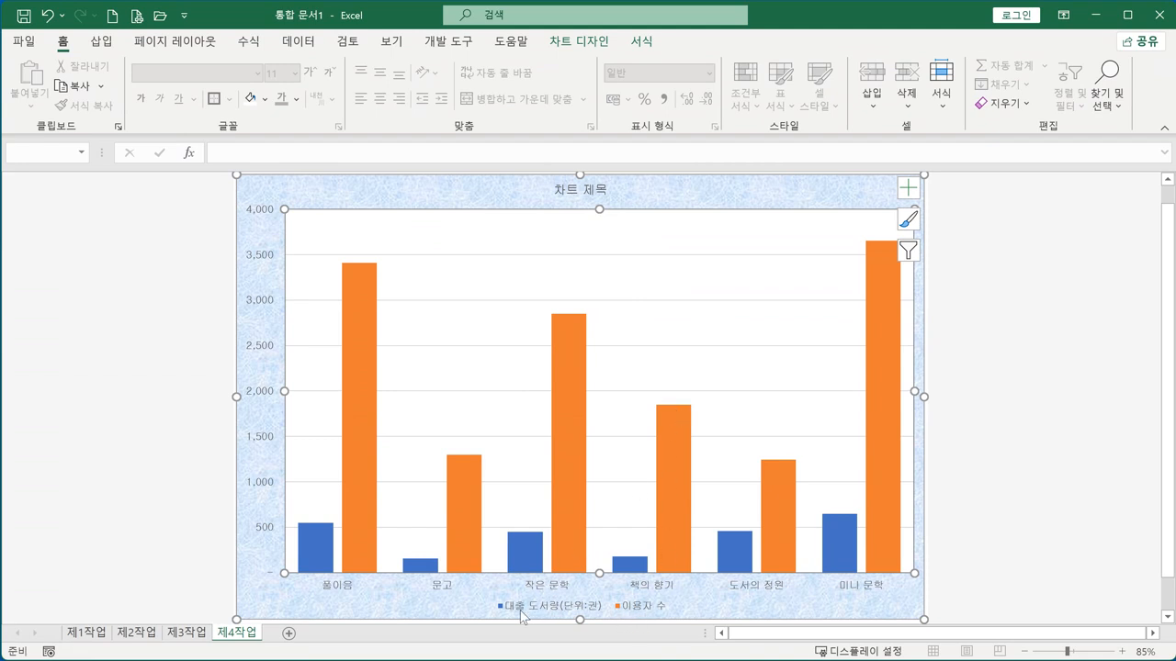
{"action": "right_click", "coordinate": [356, 278]}
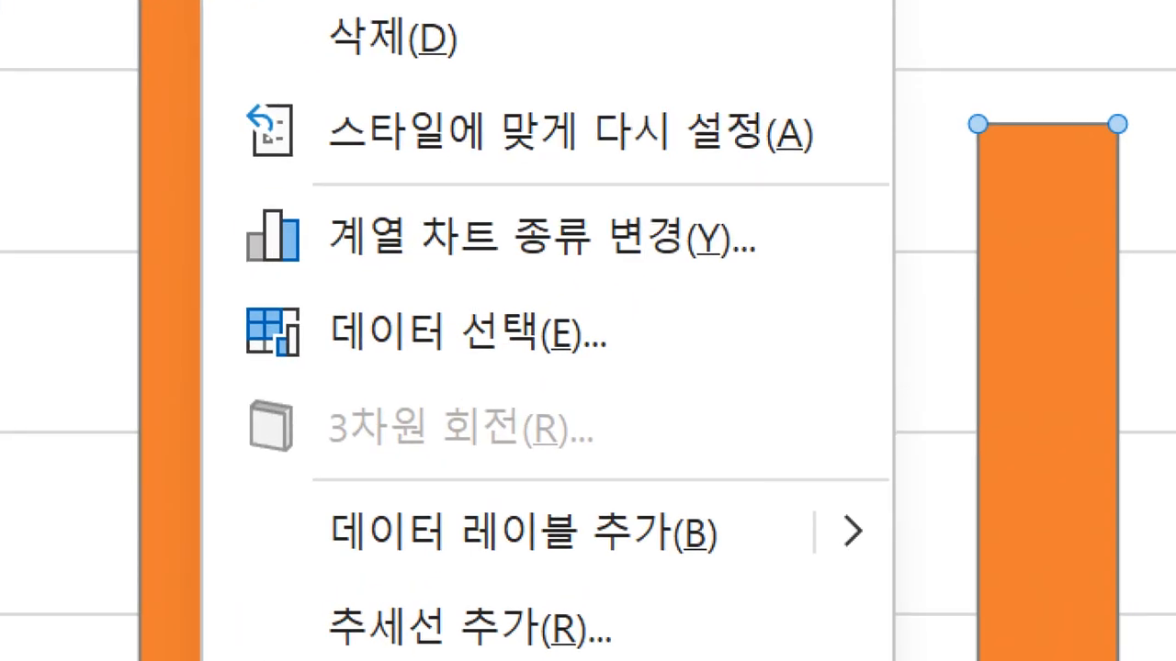
{"action": "mouse_move", "coordinate": [295, 268]}
{"action": "left_mouse_down"}
{"action": "mouse_move", "coordinate": [487, 282]}
{"action": "mouse_move", "coordinate": [705, 270]}
{"action": "mouse_move", "coordinate": [471, 293]}
{"action": "mouse_move", "coordinate": [275, 283]}
{"action": "mouse_move", "coordinate": [684, 308]}
{"action": "left_mouse_up"}
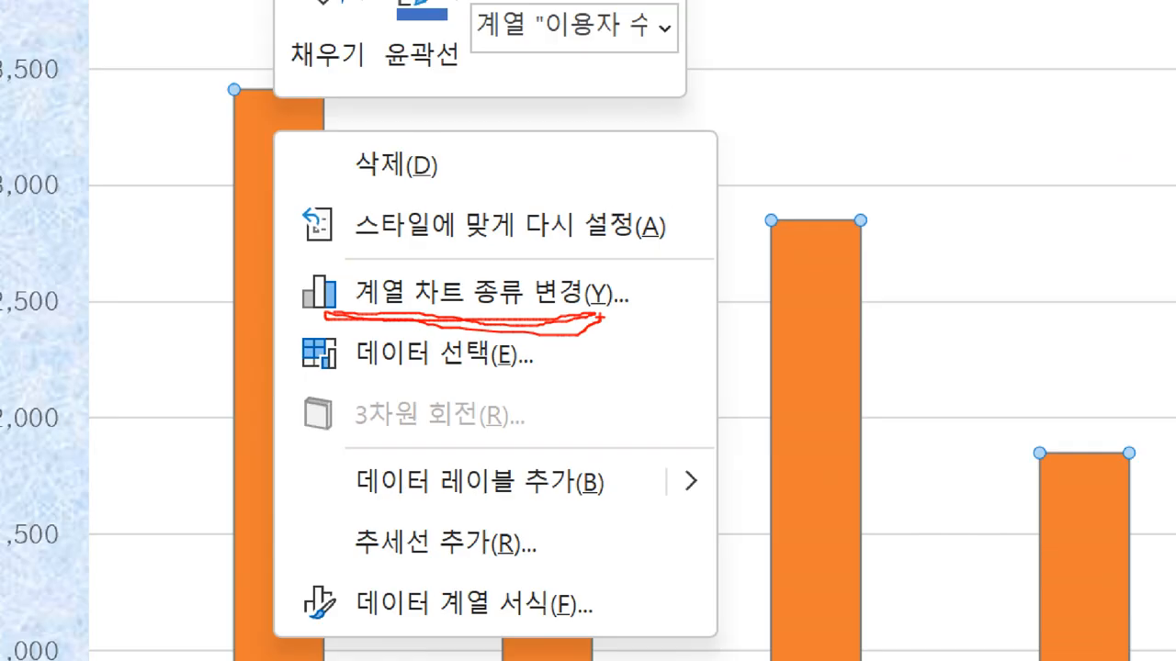
{"action": "key", "text": "Escape"}
Open the series chart type settings from the chart's 이용자 수 columns
{"action": "right_click", "coordinate": [609, 234]}
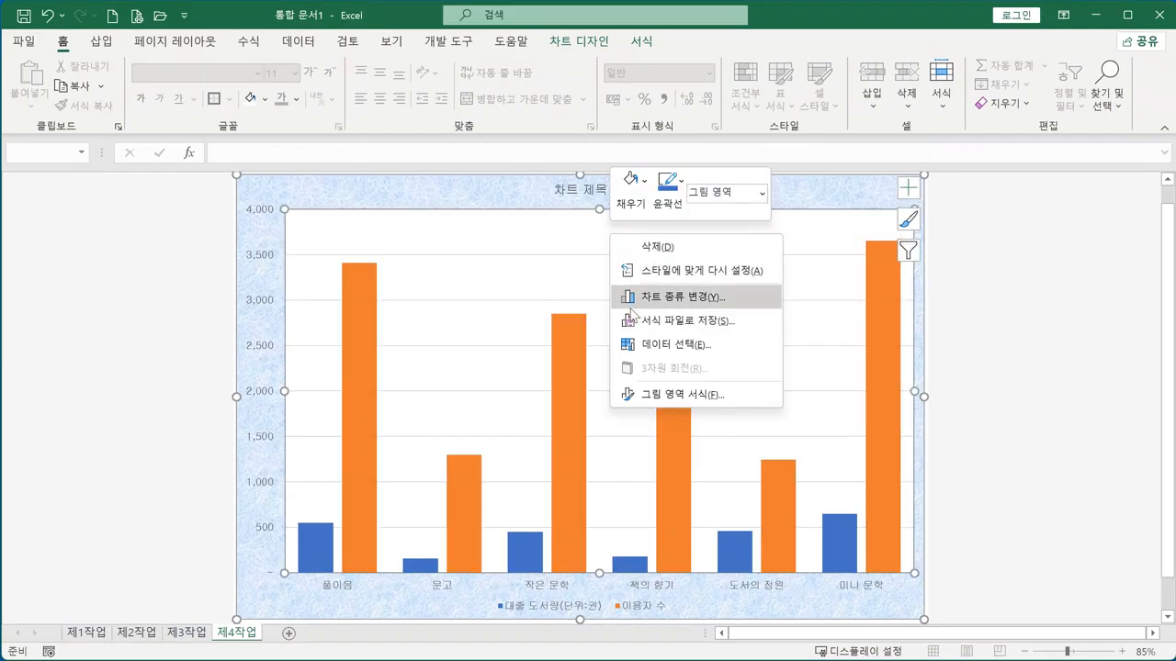
{"action": "left_click", "coordinate": [361, 303]}
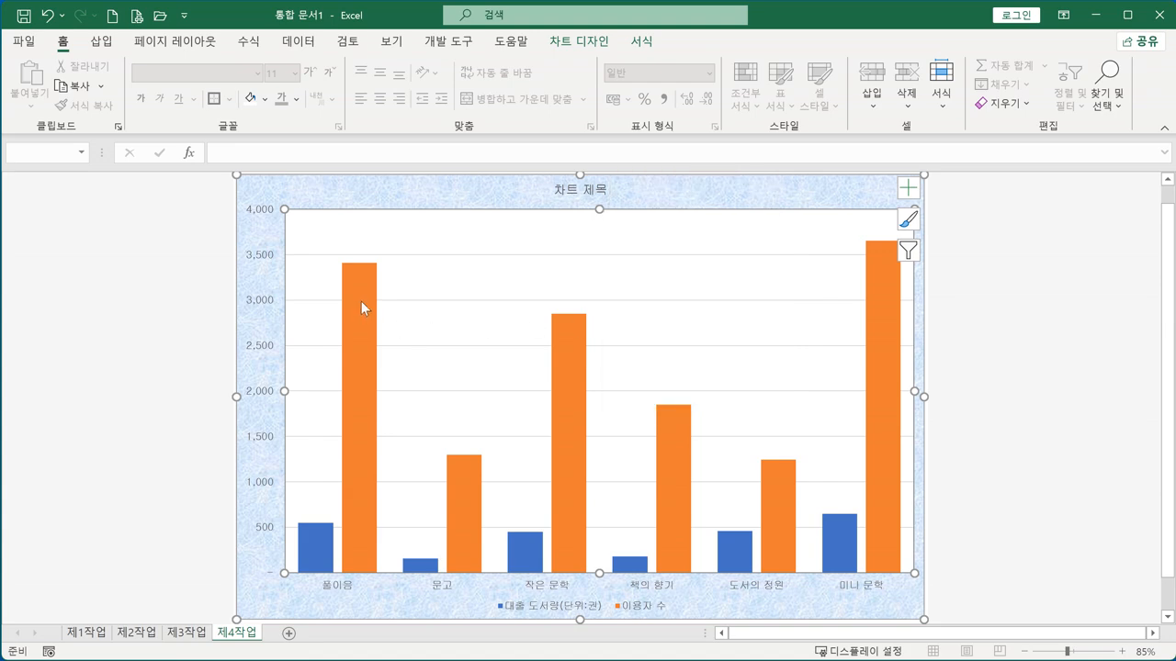
{"action": "right_click", "coordinate": [361, 302]}
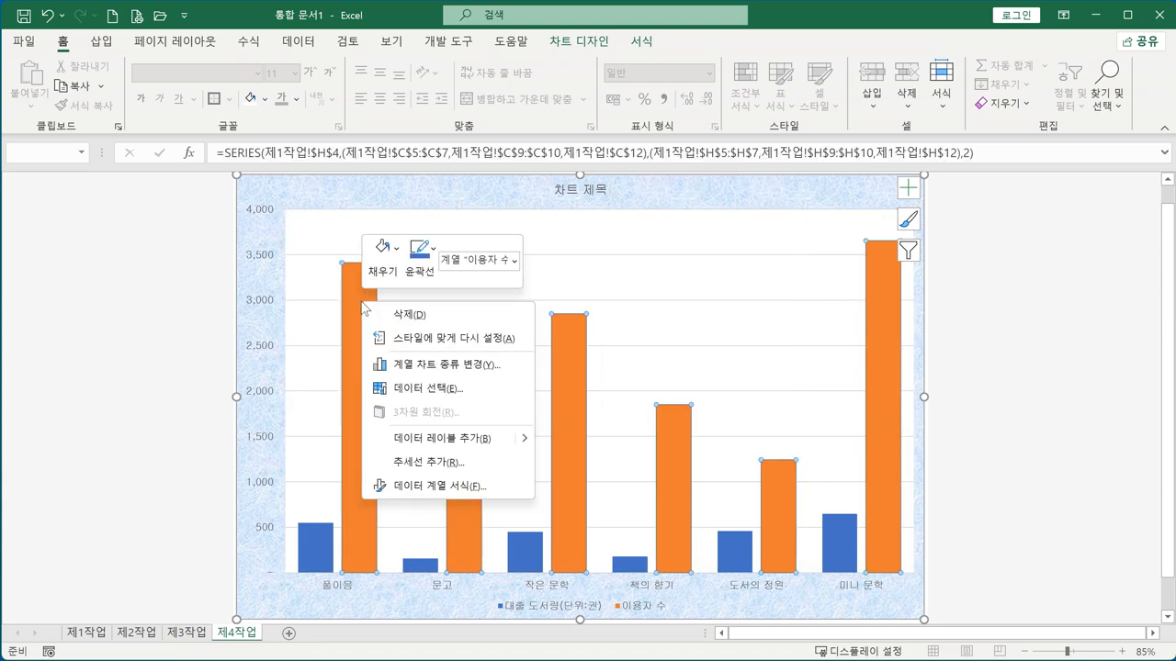
{"action": "left_click", "coordinate": [449, 369]}
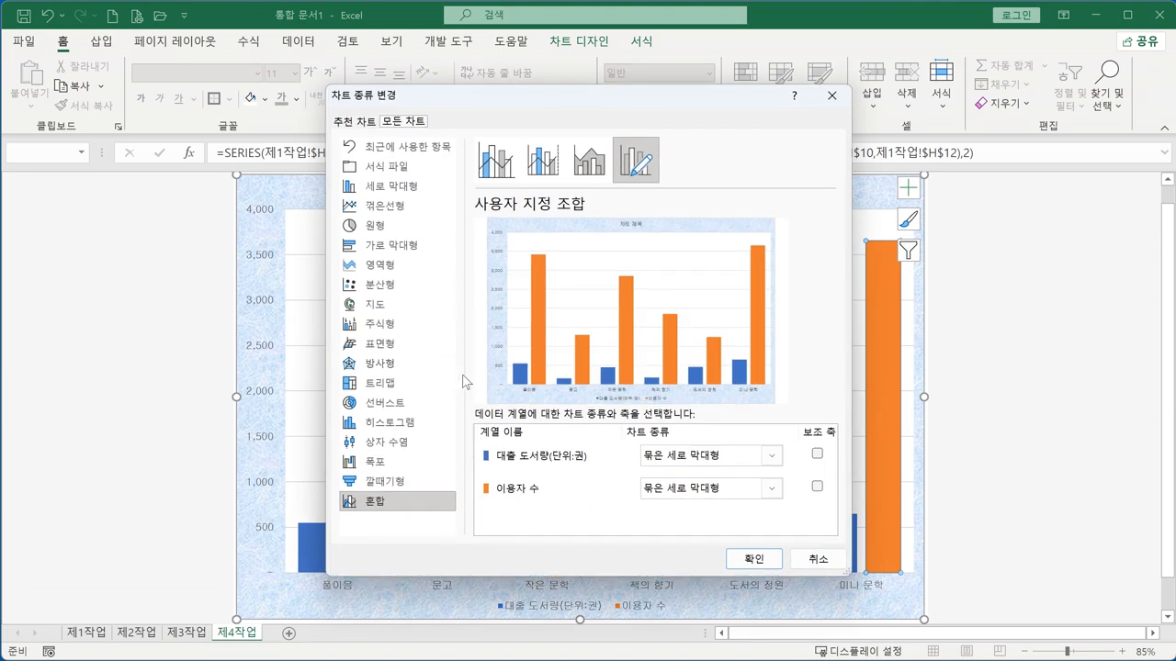
Review in the exam PDF which series needs a different chart type and the secondary axis, and return to Excel
{"action": "left_click_drag", "start_coordinate": [1174, 108], "coordinate": [593, 44]}
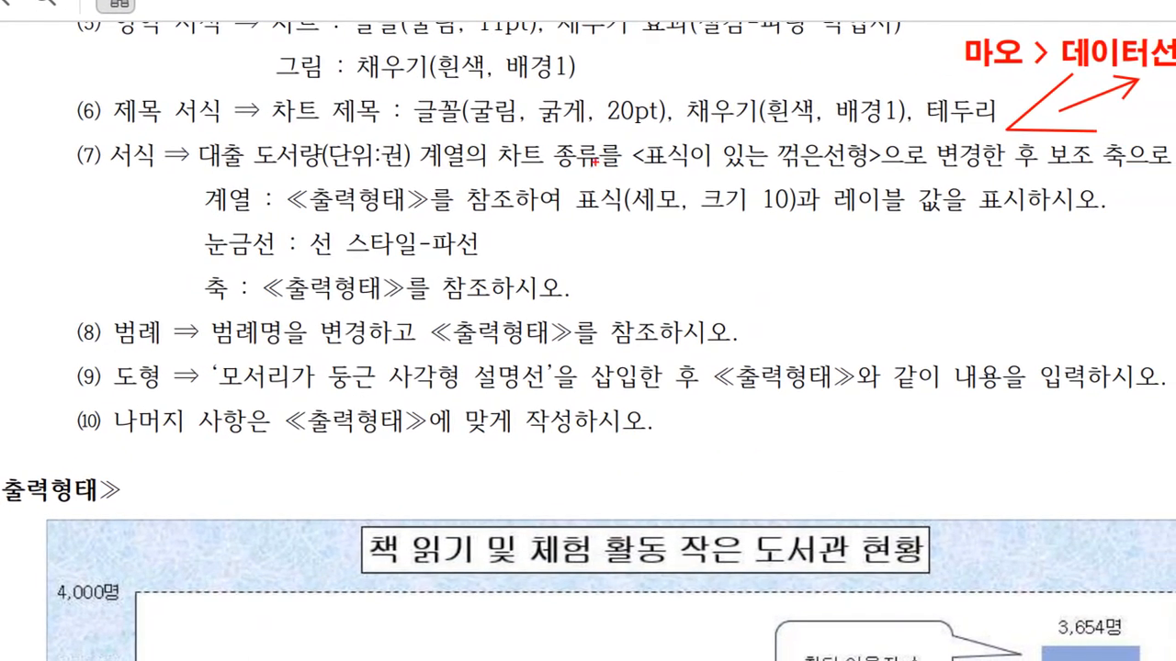
{"action": "left_click_drag", "start_coordinate": [643, 171], "coordinate": [837, 167]}
{"action": "left_click_drag", "start_coordinate": [1049, 168], "coordinate": [1133, 171]}
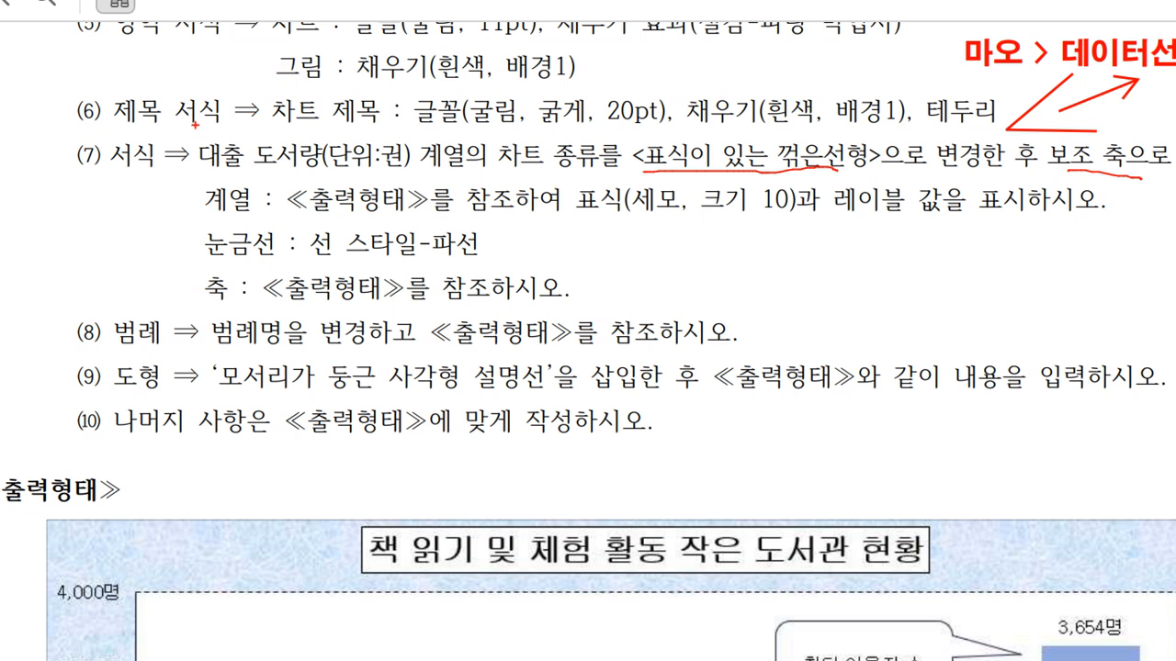
{"action": "mouse_move", "coordinate": [200, 175]}
{"action": "left_mouse_down"}
{"action": "mouse_move", "coordinate": [404, 178]}
{"action": "mouse_move", "coordinate": [393, 134]}
{"action": "mouse_move", "coordinate": [211, 140]}
{"action": "left_mouse_up"}
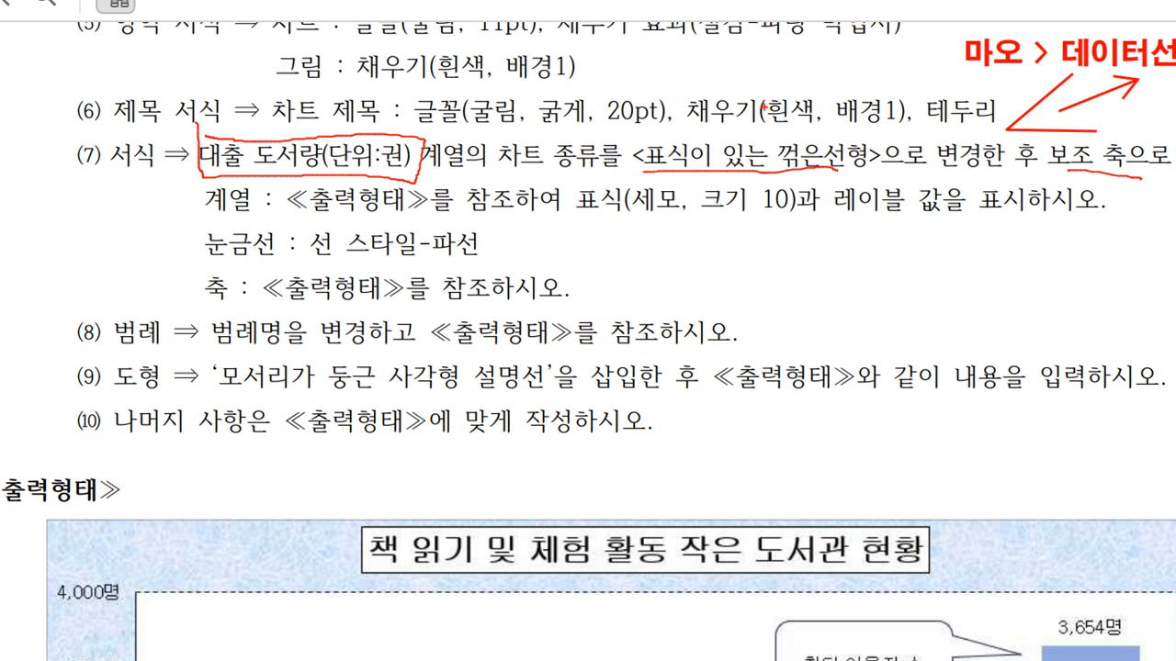
{"action": "key", "text": "Escape"}
{"action": "key", "text": "alt+Tab"}
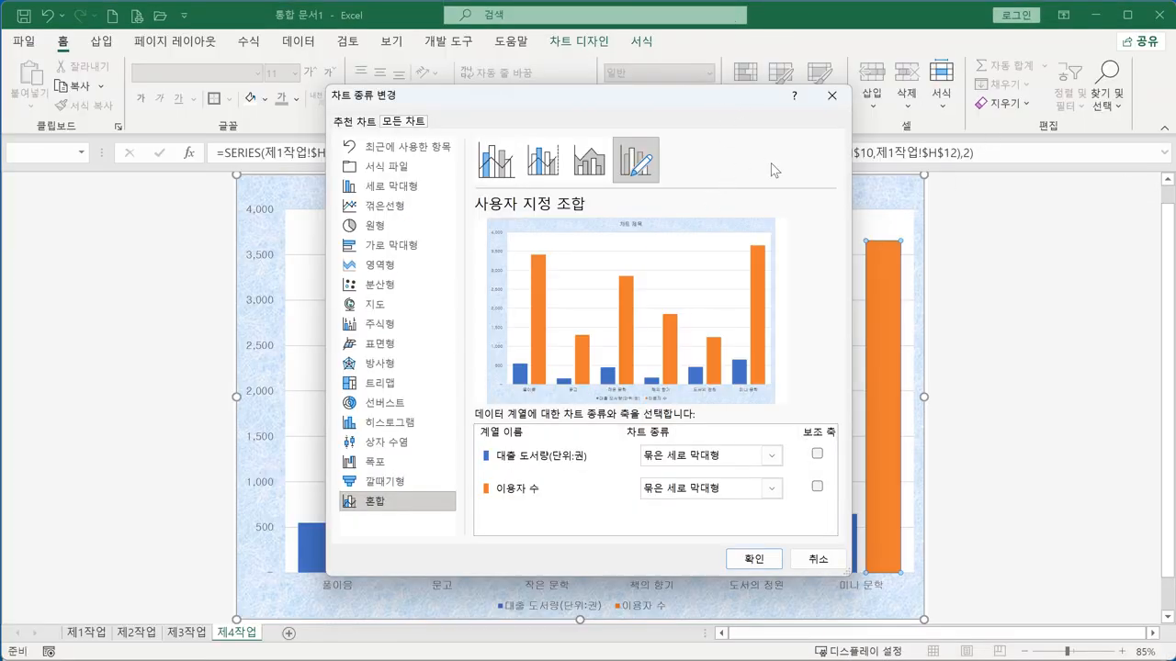
{"action": "key", "text": "alt+Tab"}
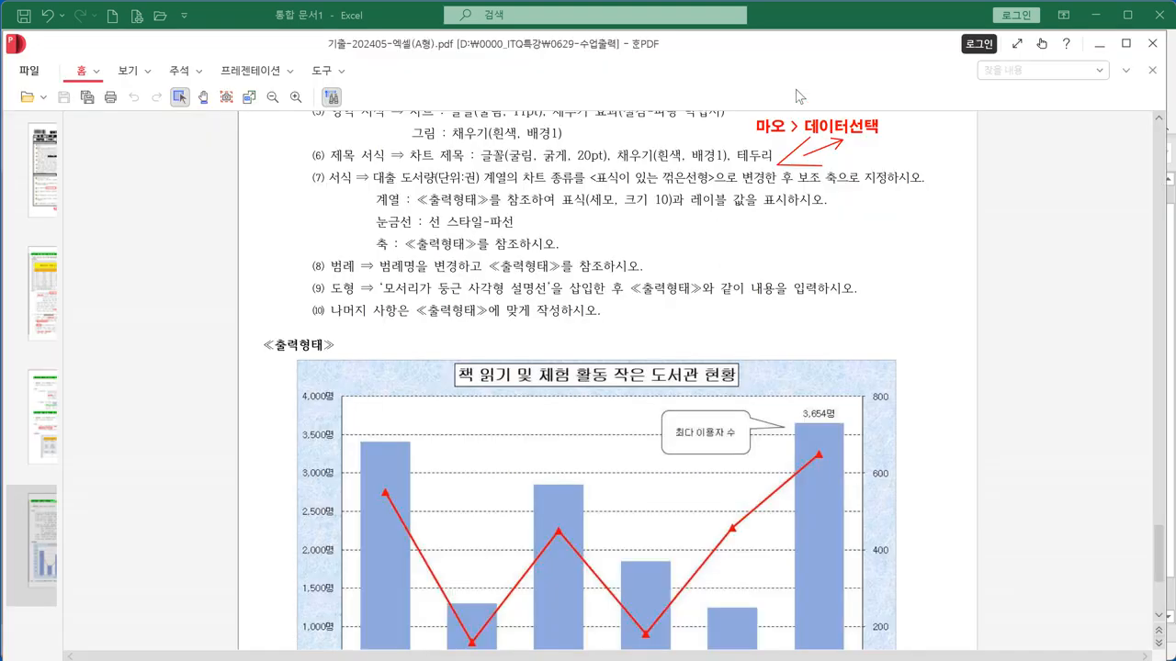
{"action": "key", "text": "alt+Tab"}
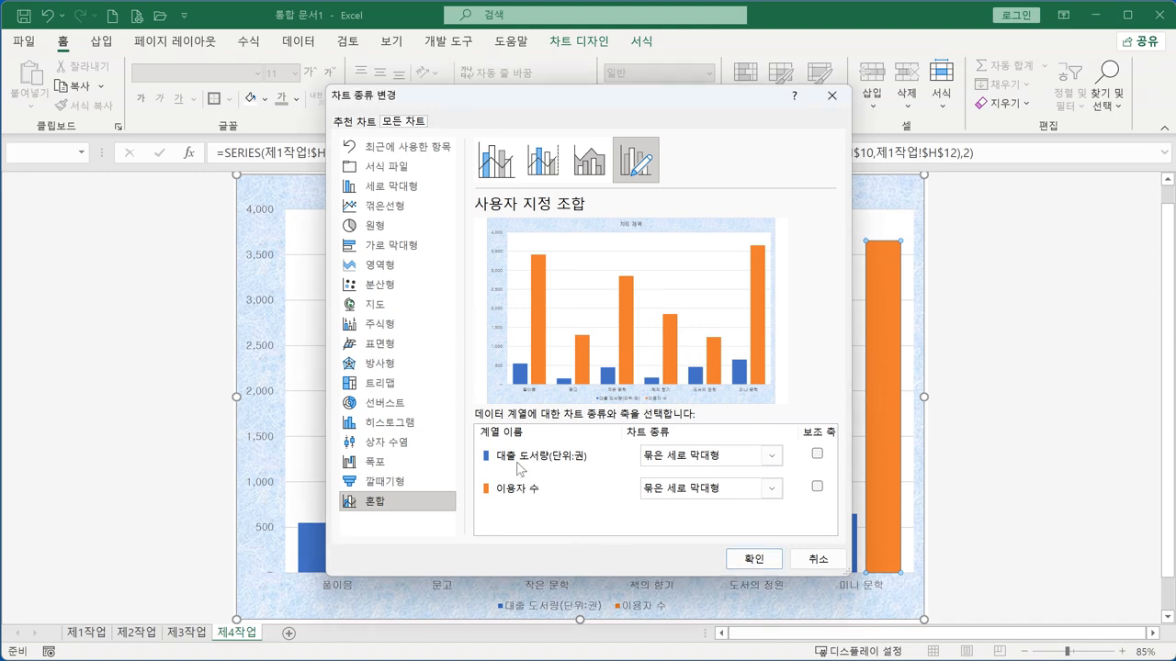
Change the 대출 도서량(단위:권) series to 표식이 있는 꺾은선형 on the secondary axis and apply the combo chart type
{"action": "key", "text": "ctrl+1"}
{"action": "left_click", "coordinate": [747, 418]}
{"action": "mouse_move", "coordinate": [1041, 427]}
{"action": "left_mouse_down"}
{"action": "mouse_move", "coordinate": [985, 342]}
{"action": "mouse_move", "coordinate": [1009, 419]}
{"action": "left_mouse_up"}
{"action": "key", "text": "Escape"}
{"action": "left_click", "coordinate": [817, 453]}
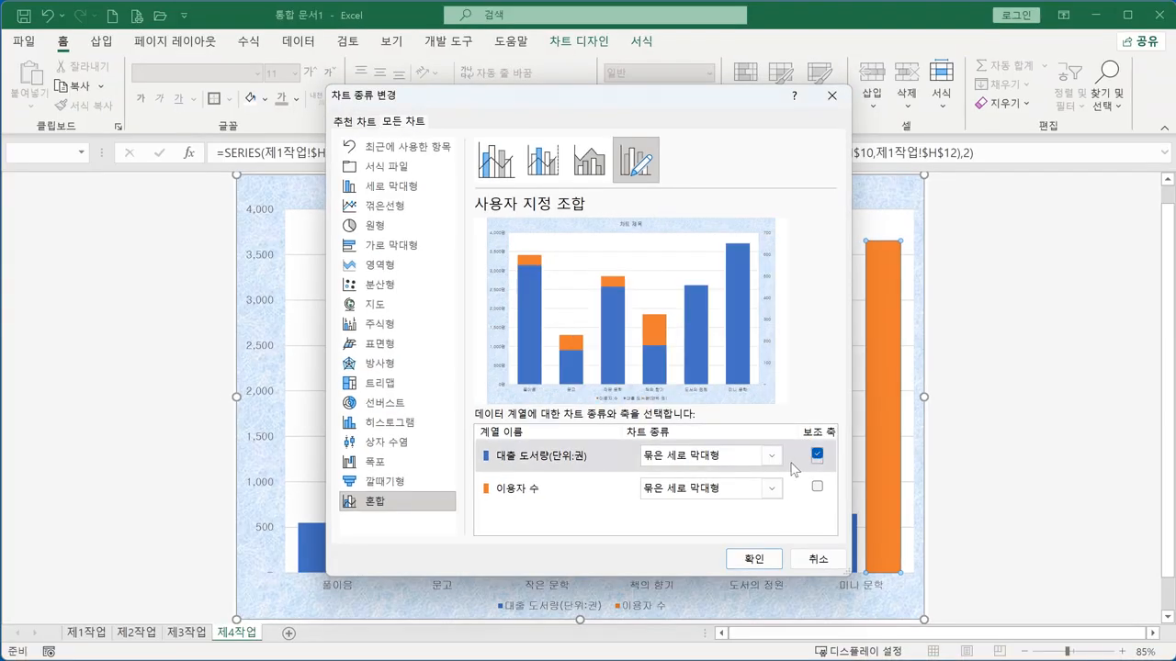
{"action": "left_click", "coordinate": [771, 456]}
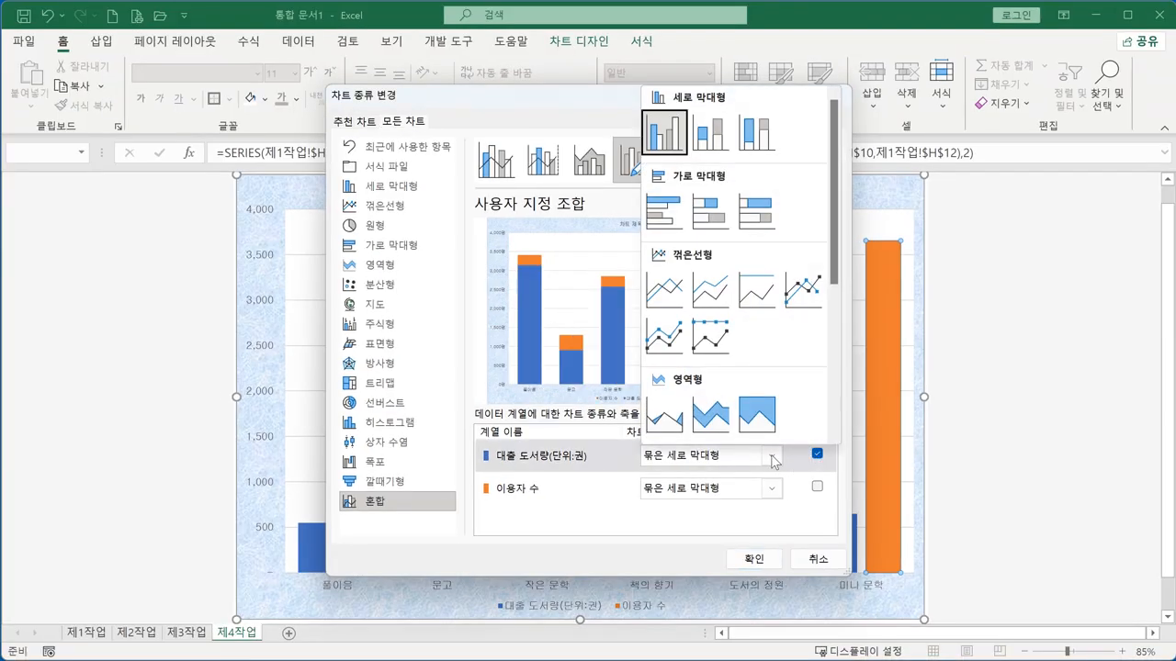
{"action": "left_click", "coordinate": [805, 288]}
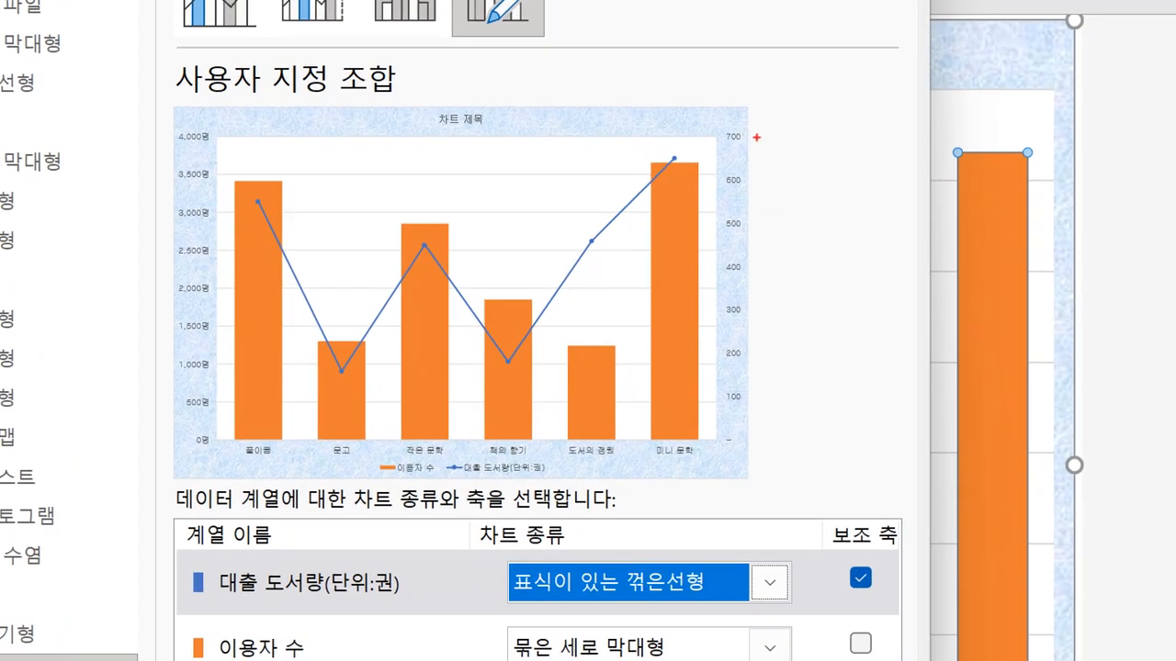
{"action": "mouse_move", "coordinate": [758, 212]}
{"action": "left_mouse_down"}
{"action": "mouse_move", "coordinate": [731, 261]}
{"action": "mouse_move", "coordinate": [763, 391]}
{"action": "left_mouse_up"}
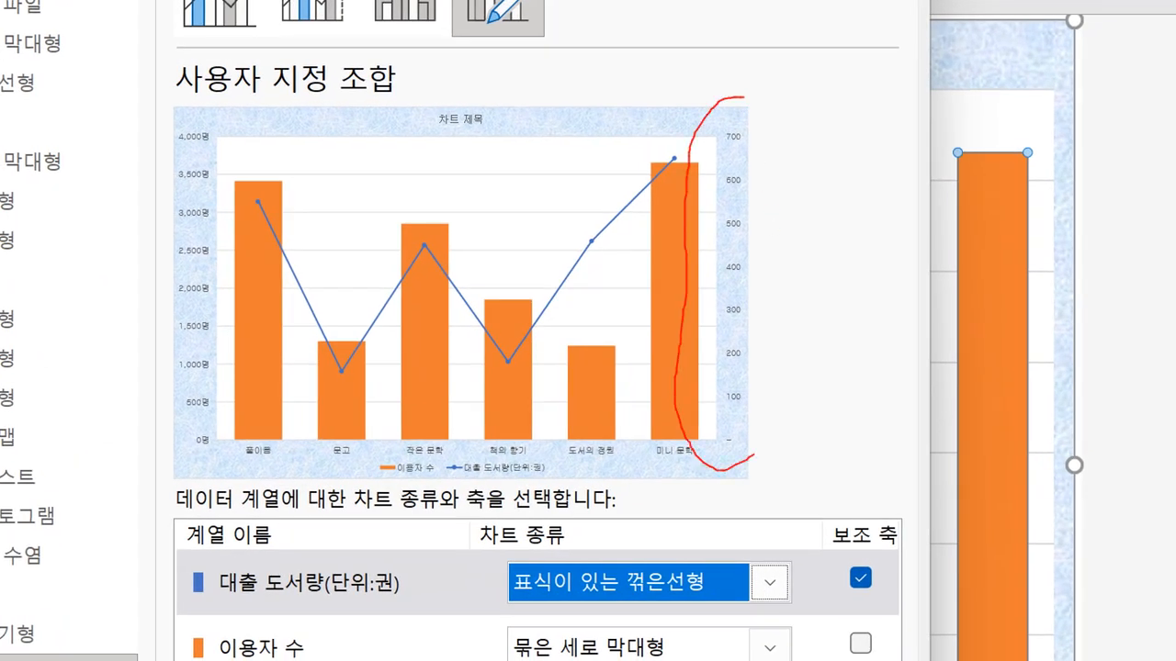
{"action": "mouse_move", "coordinate": [753, 455]}
{"action": "left_mouse_down"}
{"action": "mouse_move", "coordinate": [790, 118]}
{"action": "mouse_move", "coordinate": [726, 124]}
{"action": "left_mouse_up"}
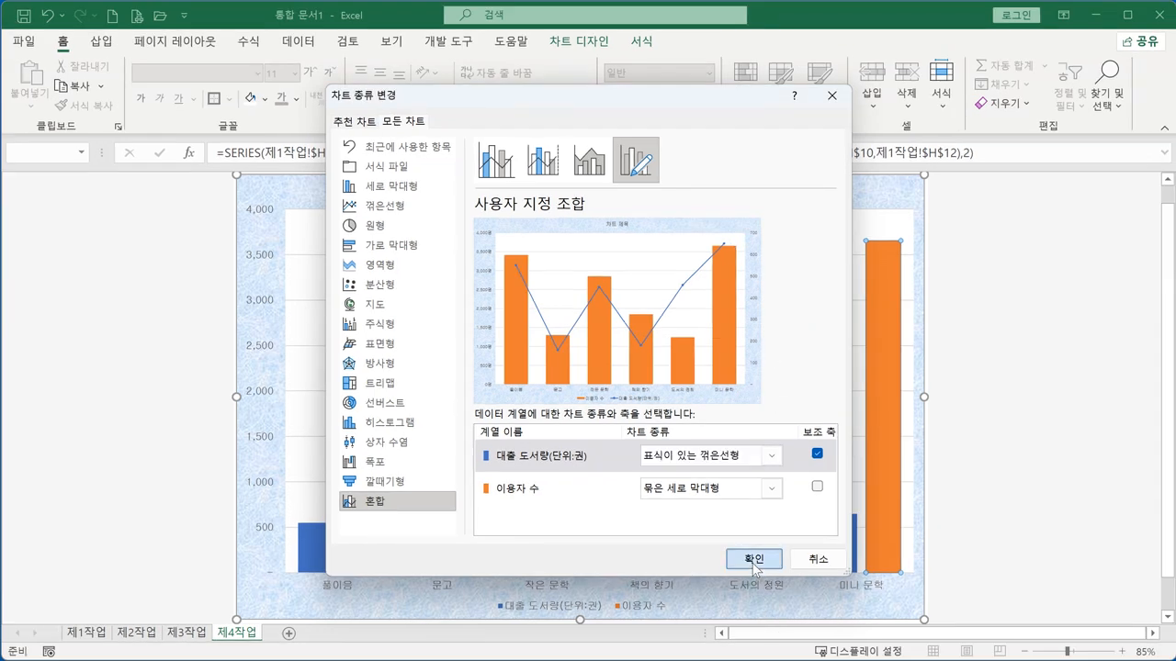
{"action": "left_click", "coordinate": [753, 560]}
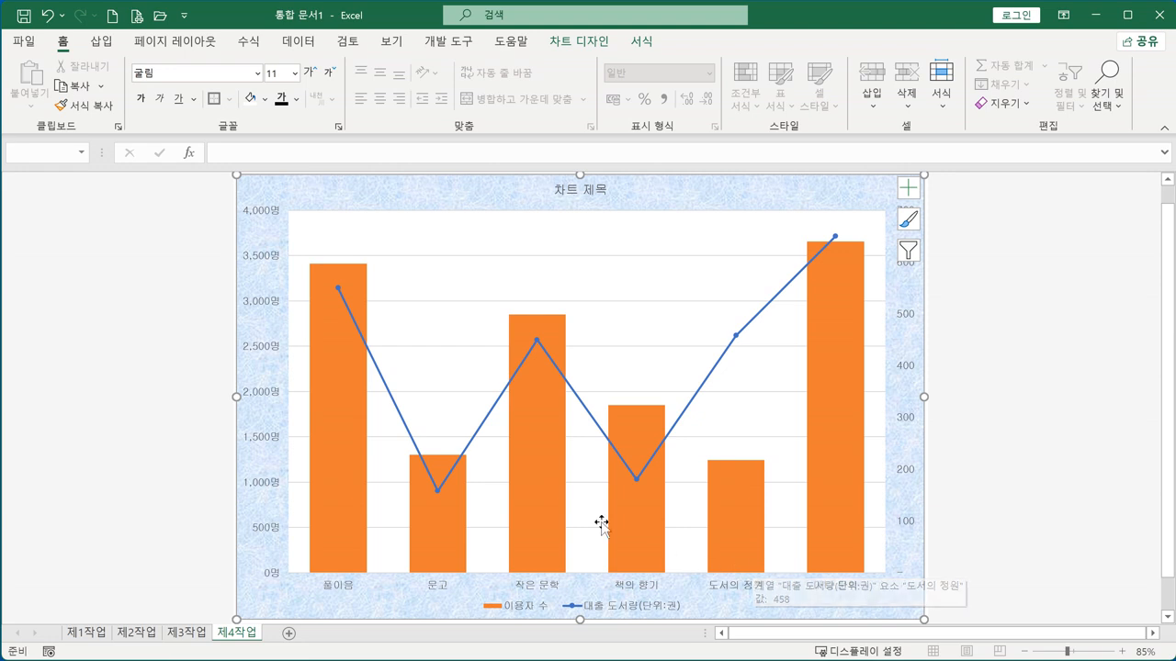
Set the markers of the 대출 도서량(단위:권) line series to the built-in triangle shape
{"action": "key", "text": "ctrl+1"}
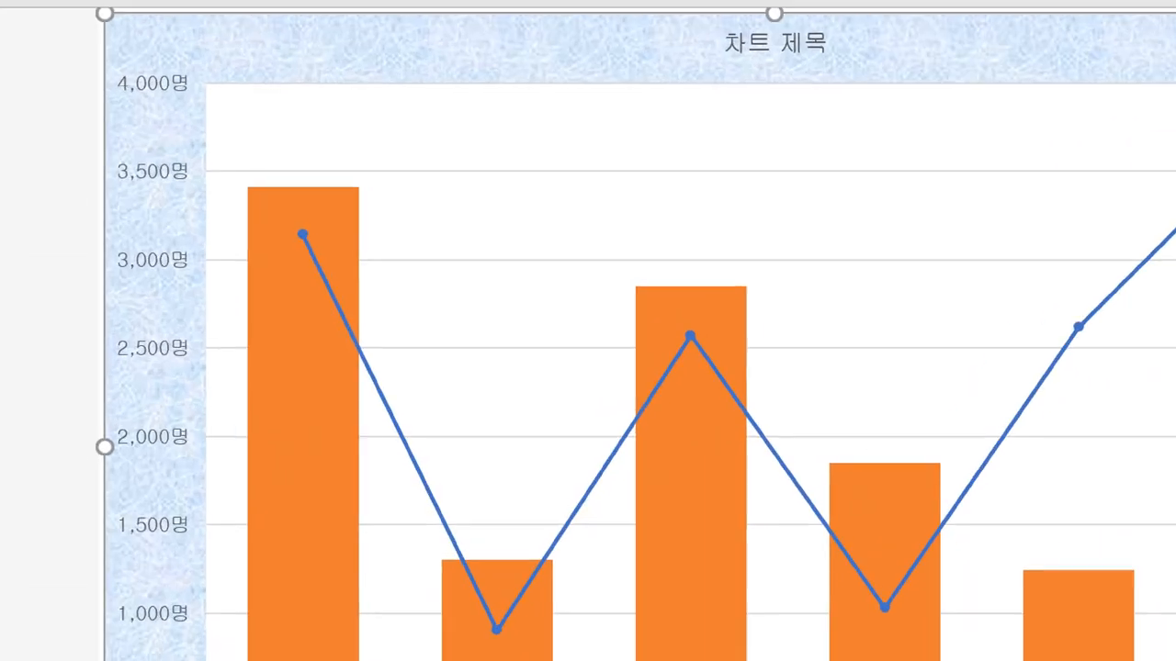
{"action": "left_click", "coordinate": [372, 331]}
{"action": "mouse_move", "coordinate": [318, 248]}
{"action": "left_mouse_down"}
{"action": "mouse_move", "coordinate": [331, 218]}
{"action": "mouse_move", "coordinate": [276, 285]}
{"action": "left_mouse_up"}
{"action": "key", "text": "Escape"}
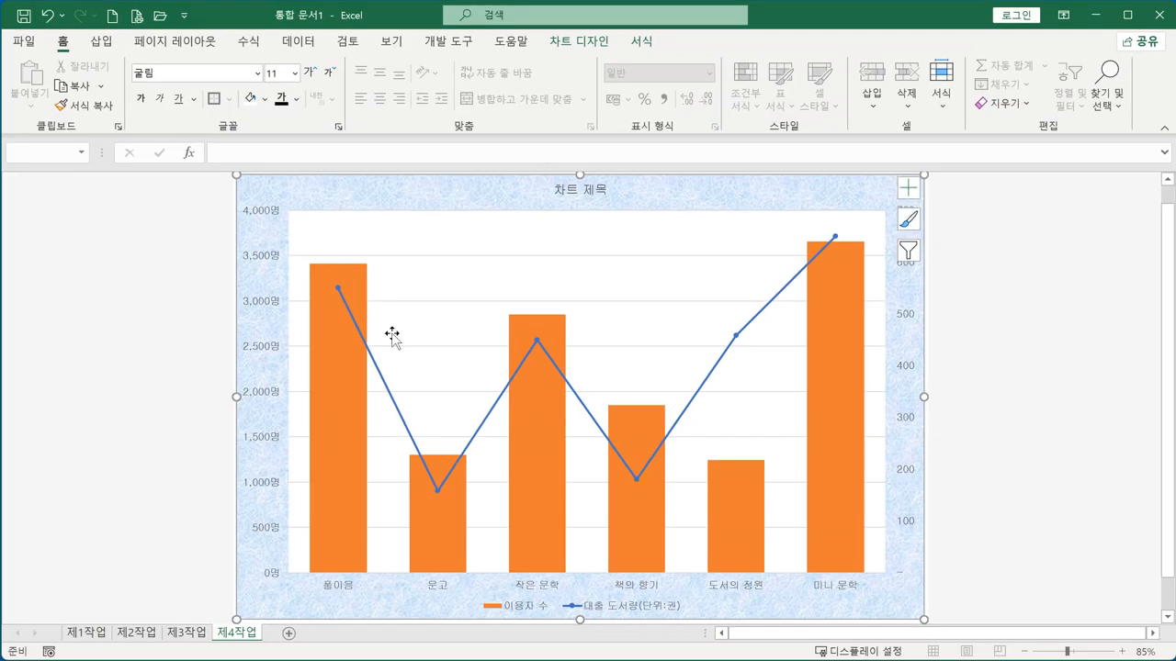
{"action": "left_click", "coordinate": [739, 340]}
{"action": "double_click", "coordinate": [739, 340]}
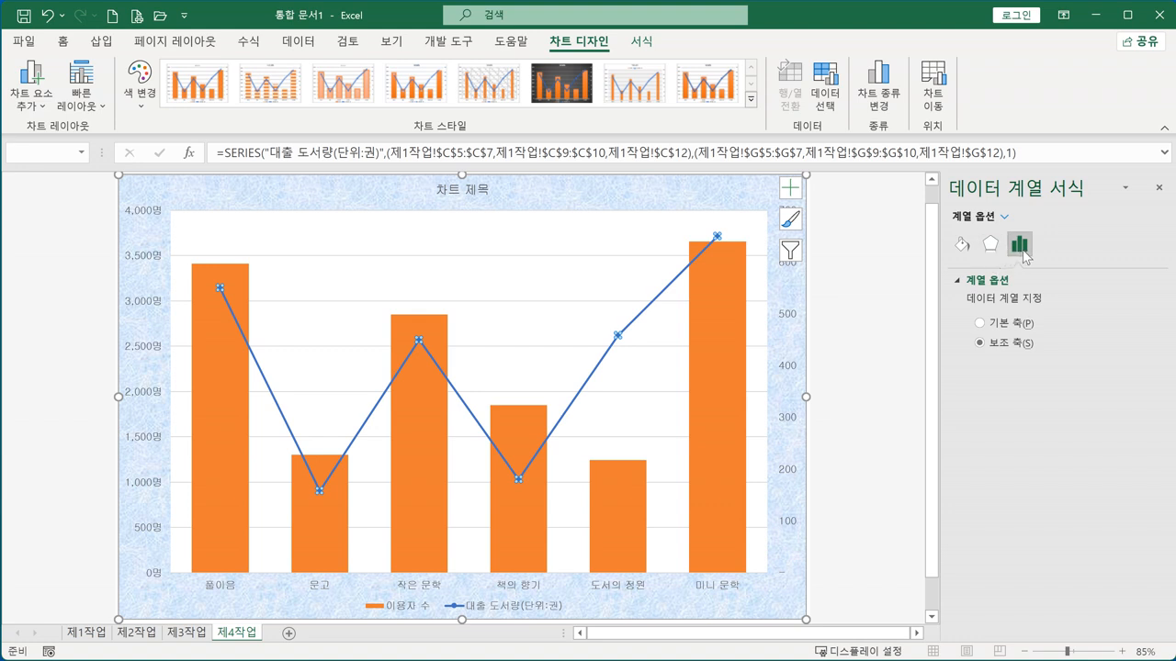
{"action": "left_click", "coordinate": [992, 244]}
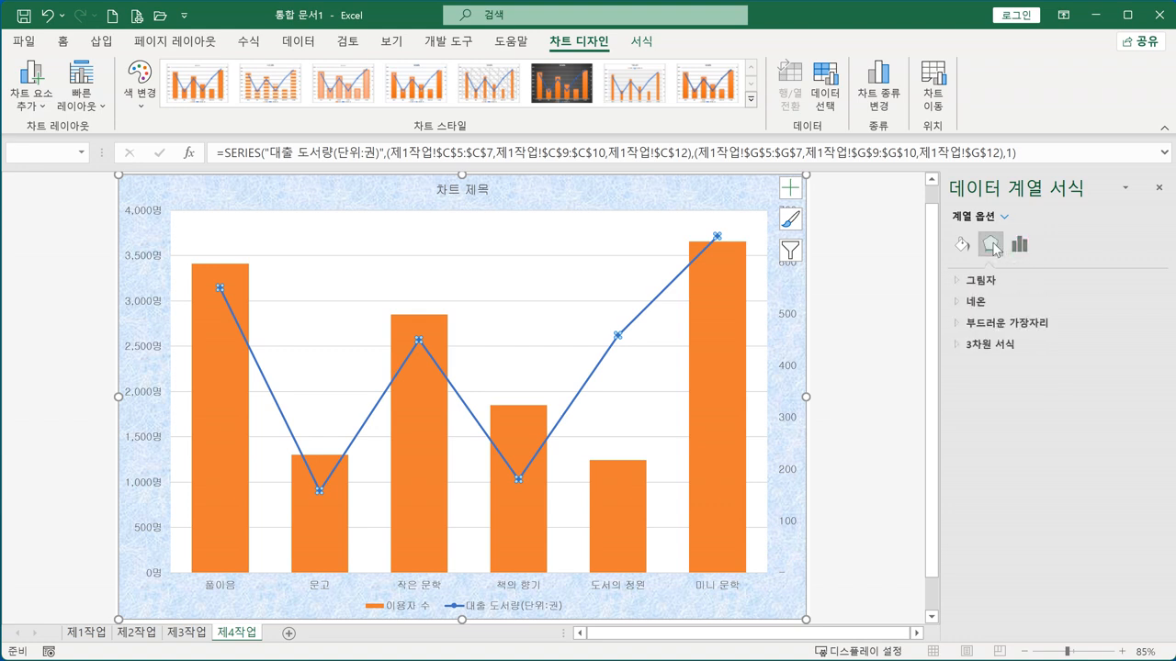
{"action": "left_click", "coordinate": [961, 245]}
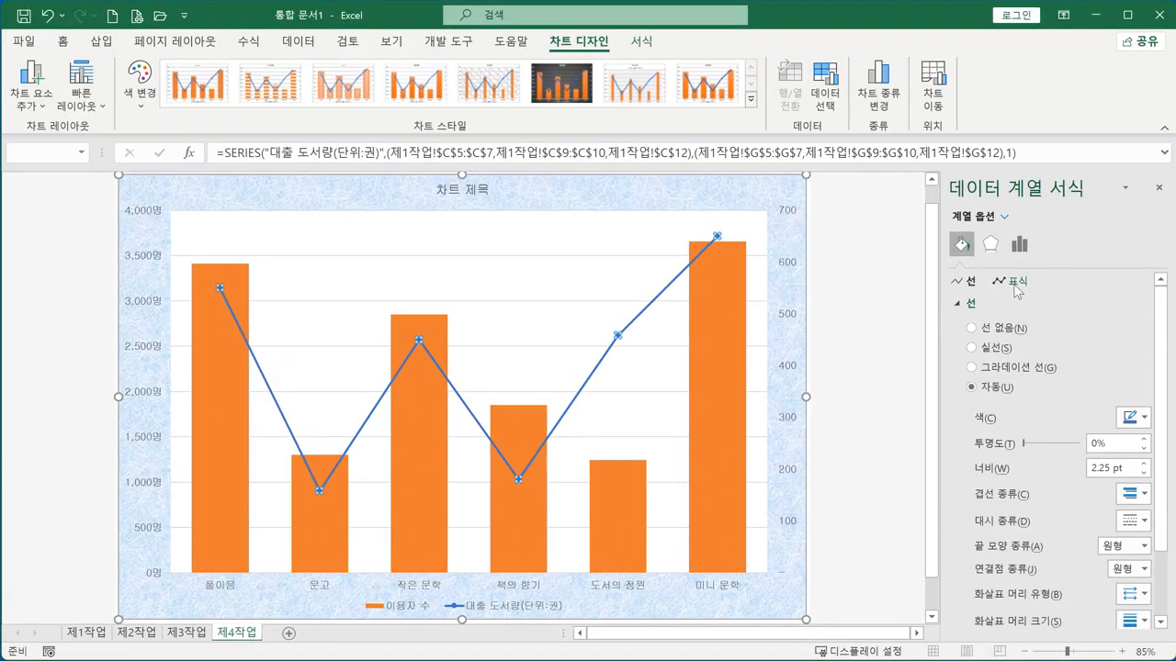
{"action": "left_click", "coordinate": [997, 229]}
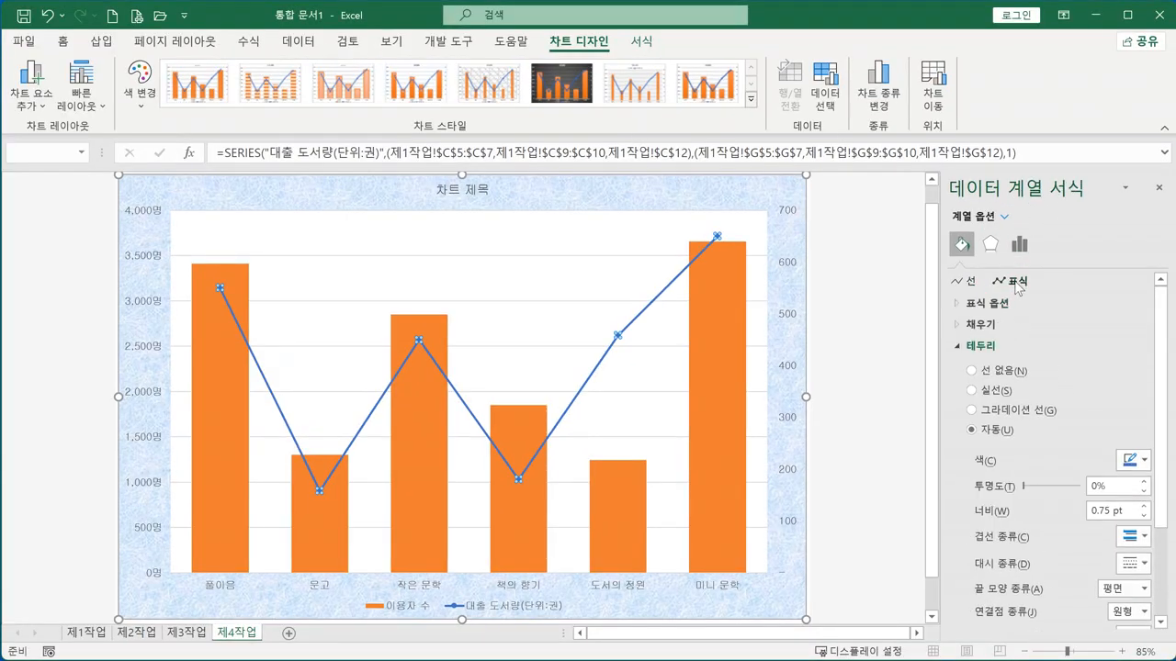
{"action": "left_click", "coordinate": [978, 305]}
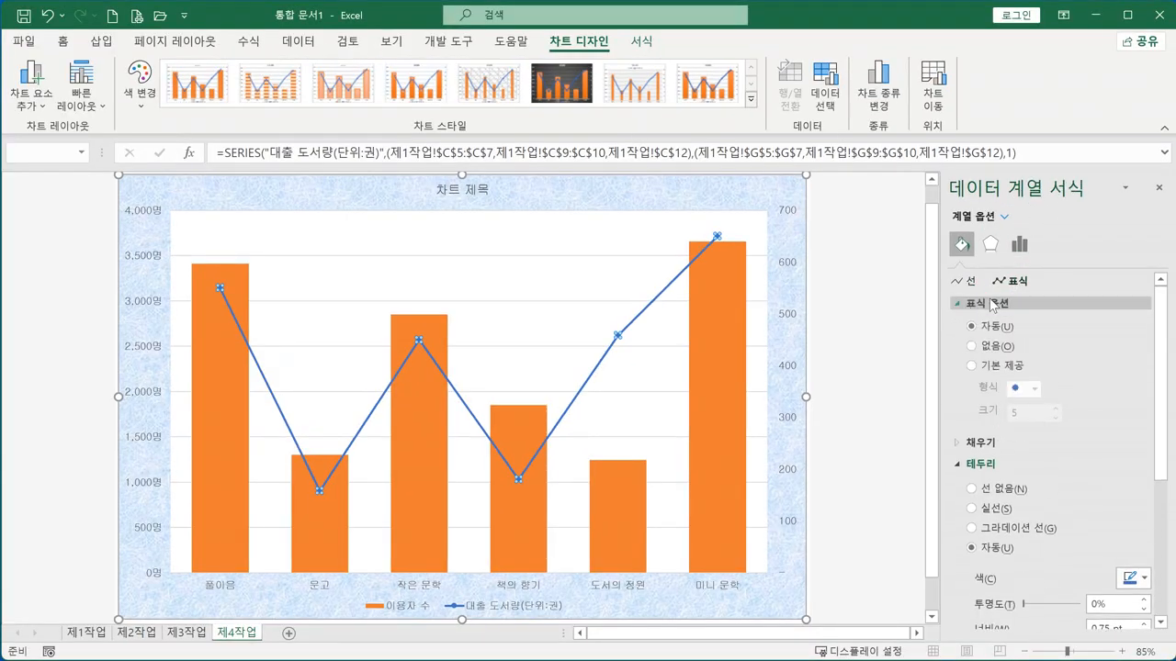
{"action": "left_click", "coordinate": [972, 366]}
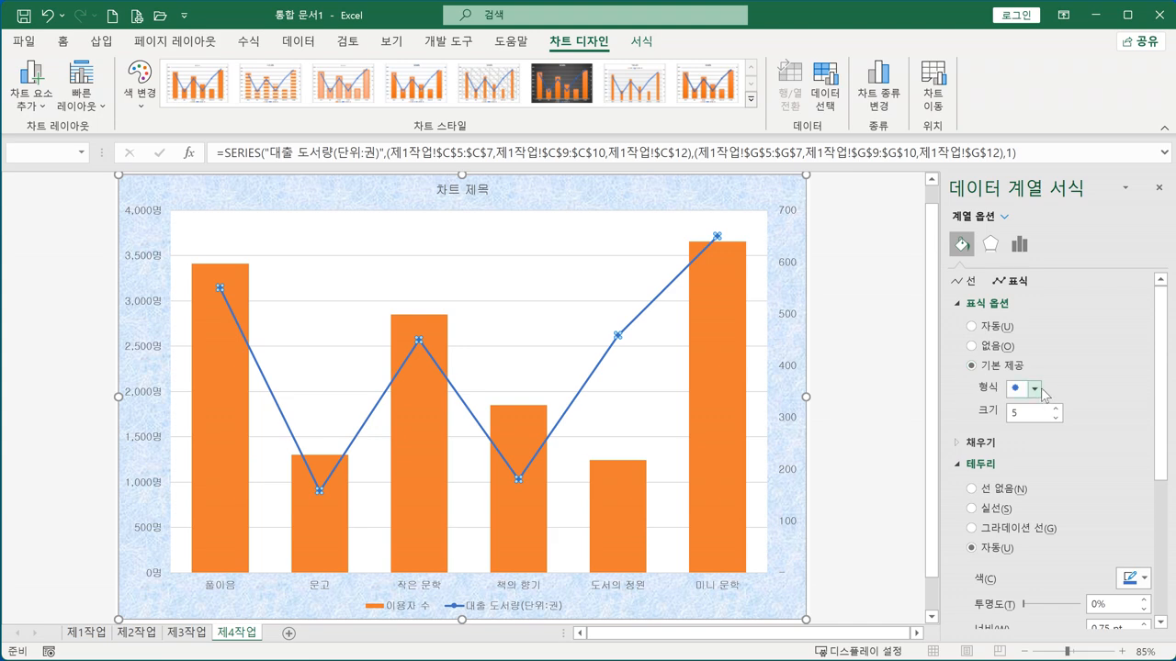
{"action": "left_click", "coordinate": [1036, 389]}
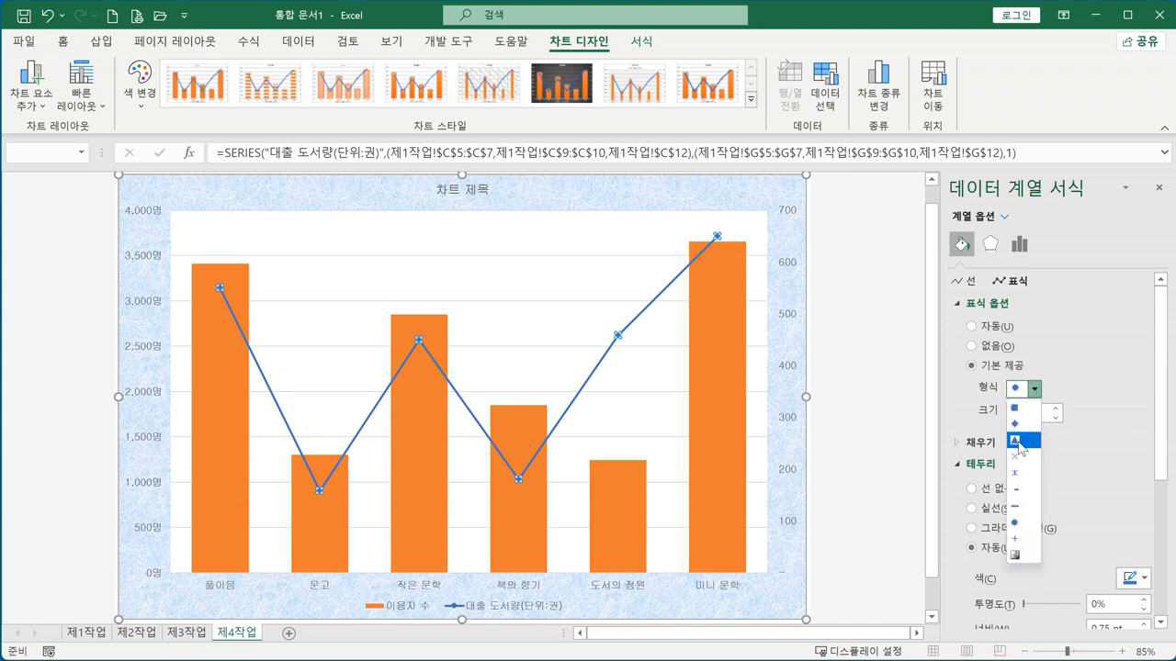
{"action": "left_click", "coordinate": [1019, 441]}
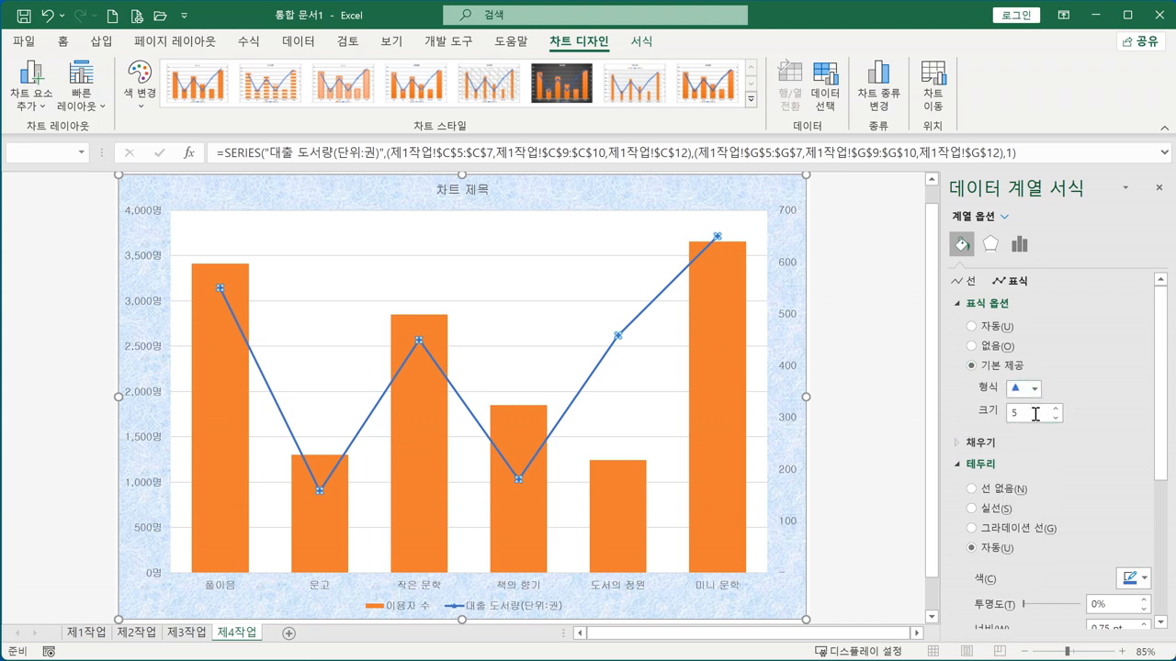
Set the marker size of the 대출 도서량(단위:권) line series to 10
{"action": "key", "text": "ctrl+1"}
{"action": "left_click", "coordinate": [1035, 417]}
{"action": "mouse_move", "coordinate": [1031, 420]}
{"action": "left_mouse_down"}
{"action": "mouse_move", "coordinate": [1019, 415]}
{"action": "mouse_move", "coordinate": [1023, 427]}
{"action": "left_mouse_up"}
{"action": "key", "text": "Escape"}
{"action": "double_click", "coordinate": [1033, 412]}
{"action": "type", "text": "10"}
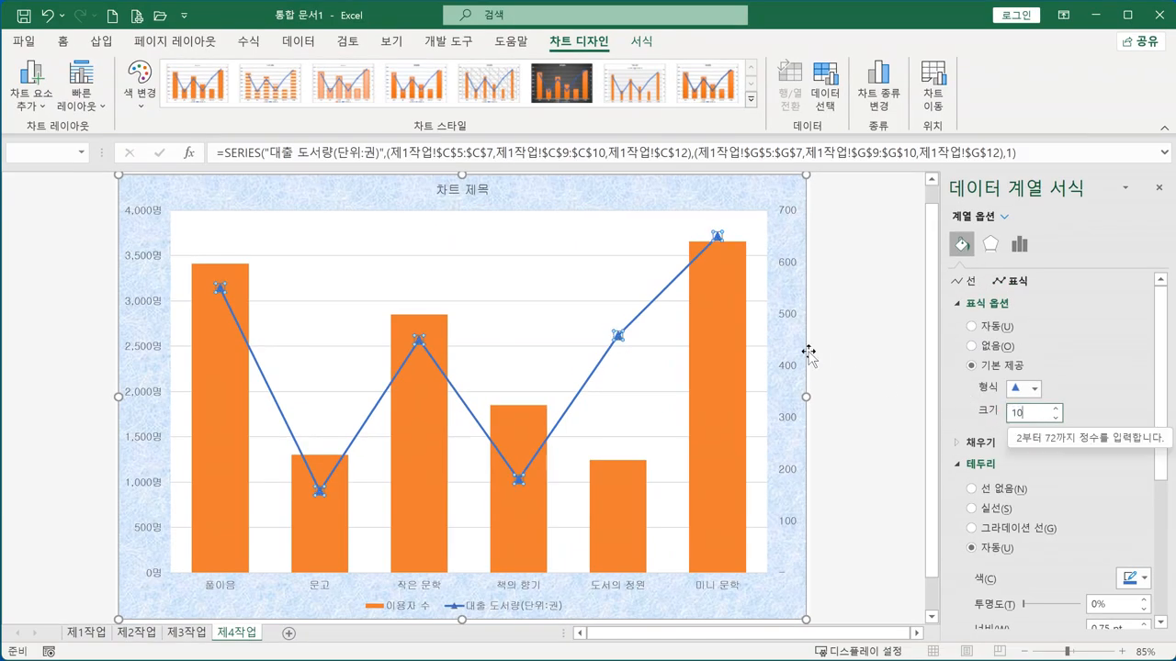
Change only the 도서의 정원 point of the line series to a square marker
{"action": "left_click", "coordinate": [619, 340]}
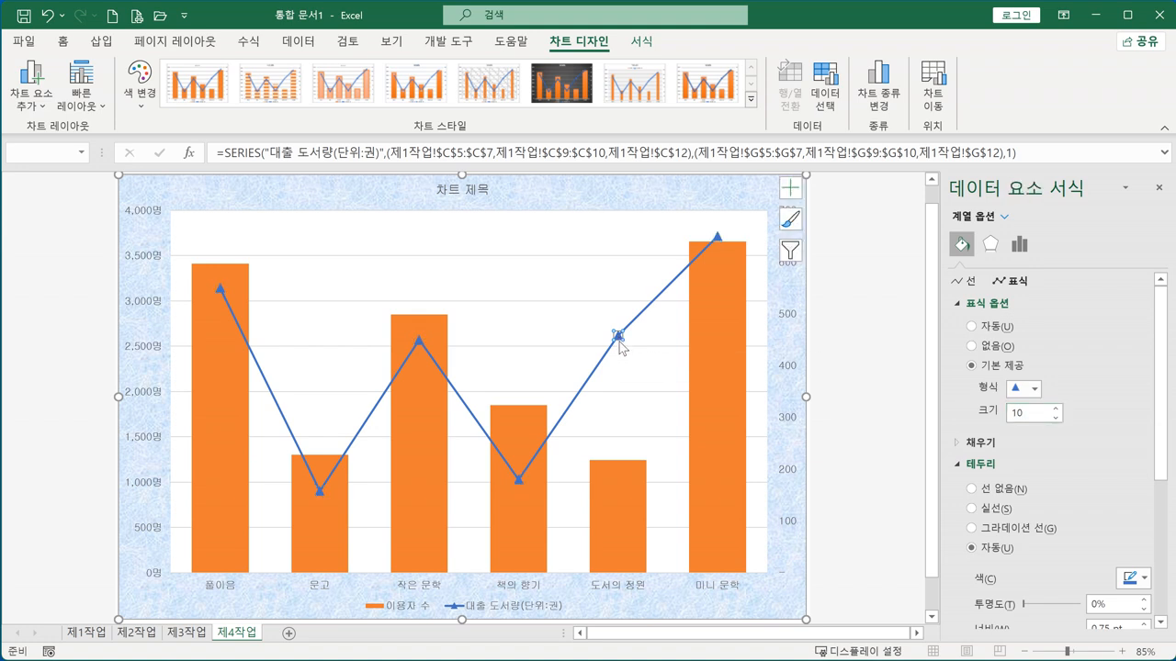
{"action": "left_click", "coordinate": [1034, 388]}
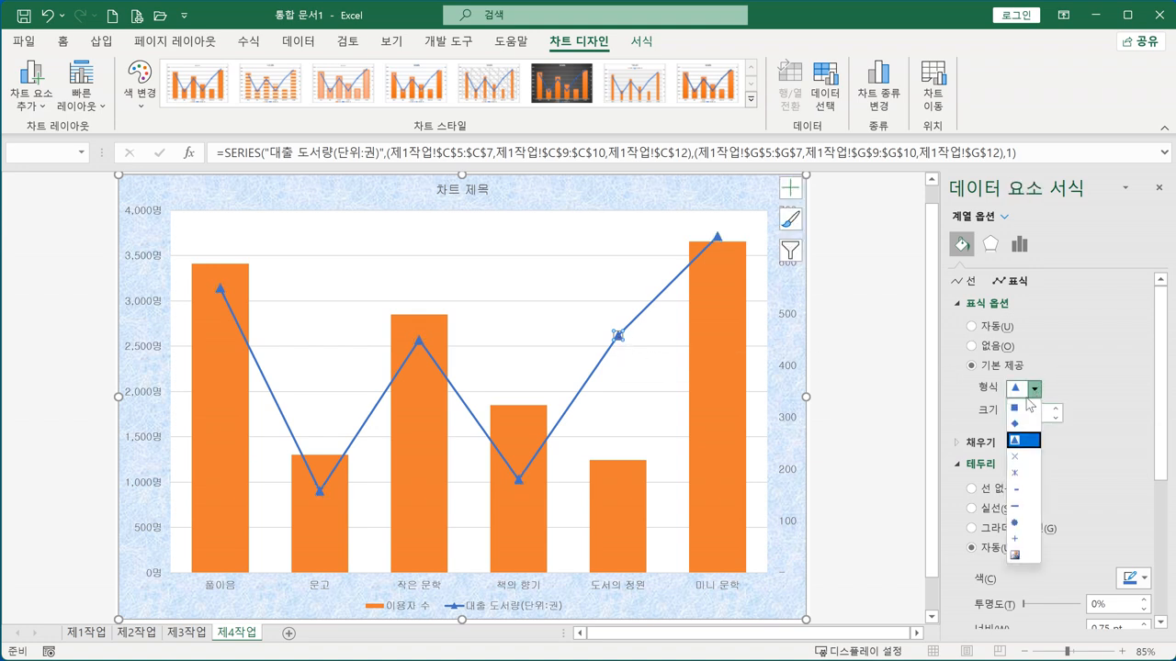
{"action": "left_click", "coordinate": [1026, 407]}
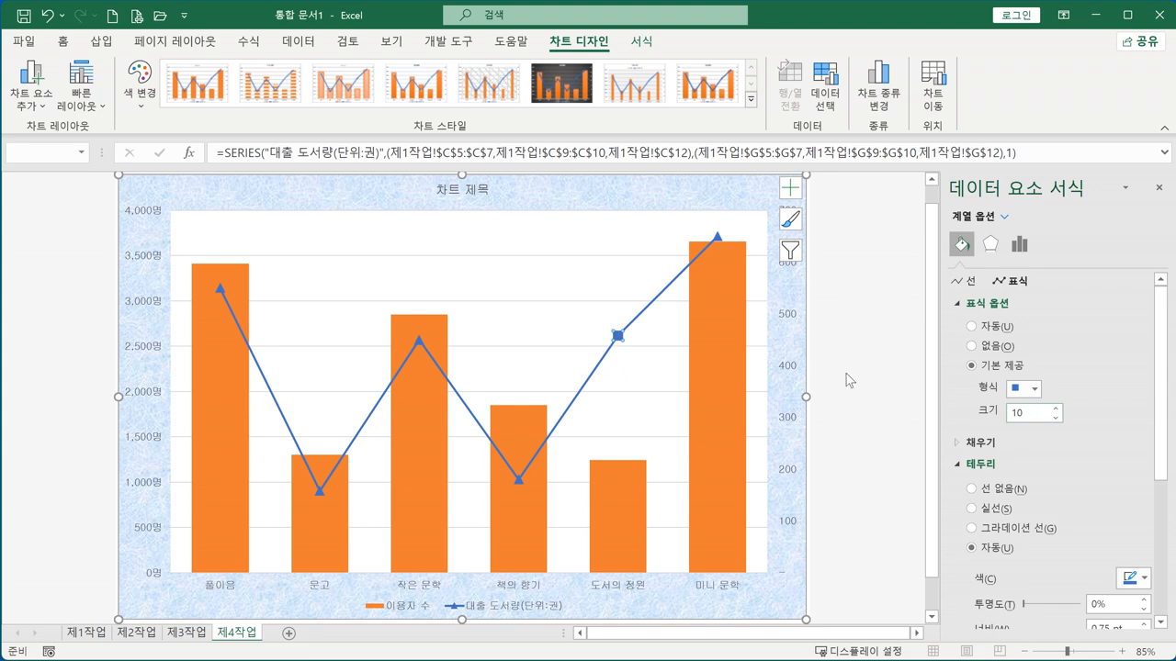
{"action": "left_click", "coordinate": [651, 376]}
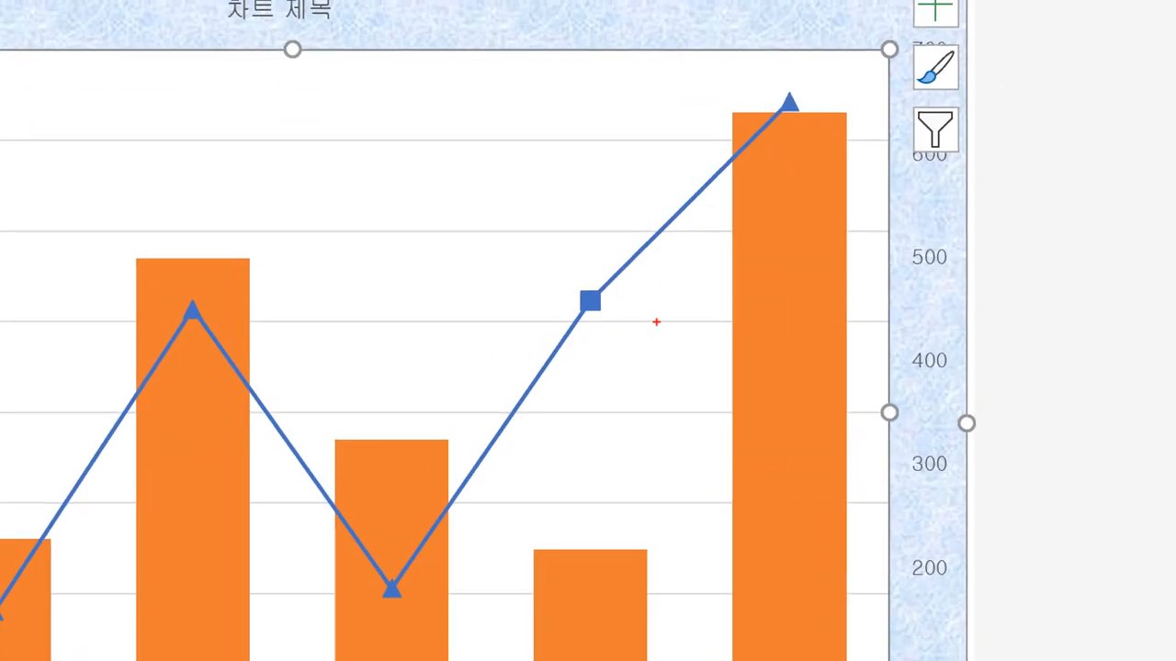
{"action": "left_click_drag", "start_coordinate": [654, 319], "coordinate": [652, 345]}
{"action": "key", "text": "Escape"}
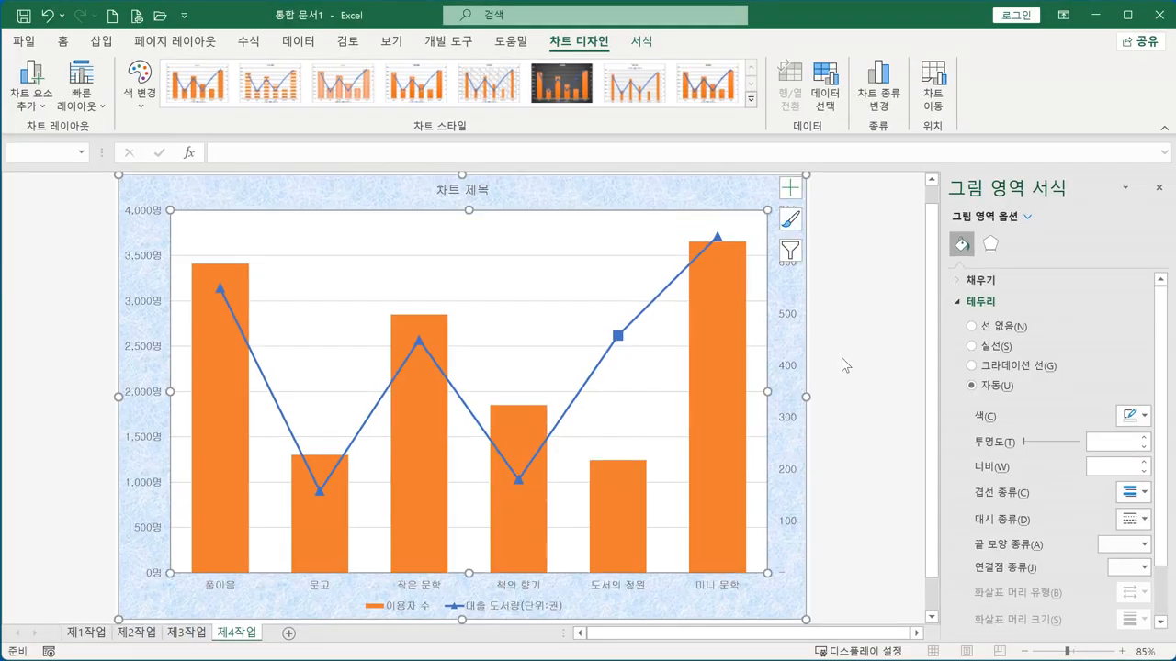
Reset the whole line series' markers to automatic and reapply the built-in triangle shape to all points
{"action": "left_click", "coordinate": [621, 339]}
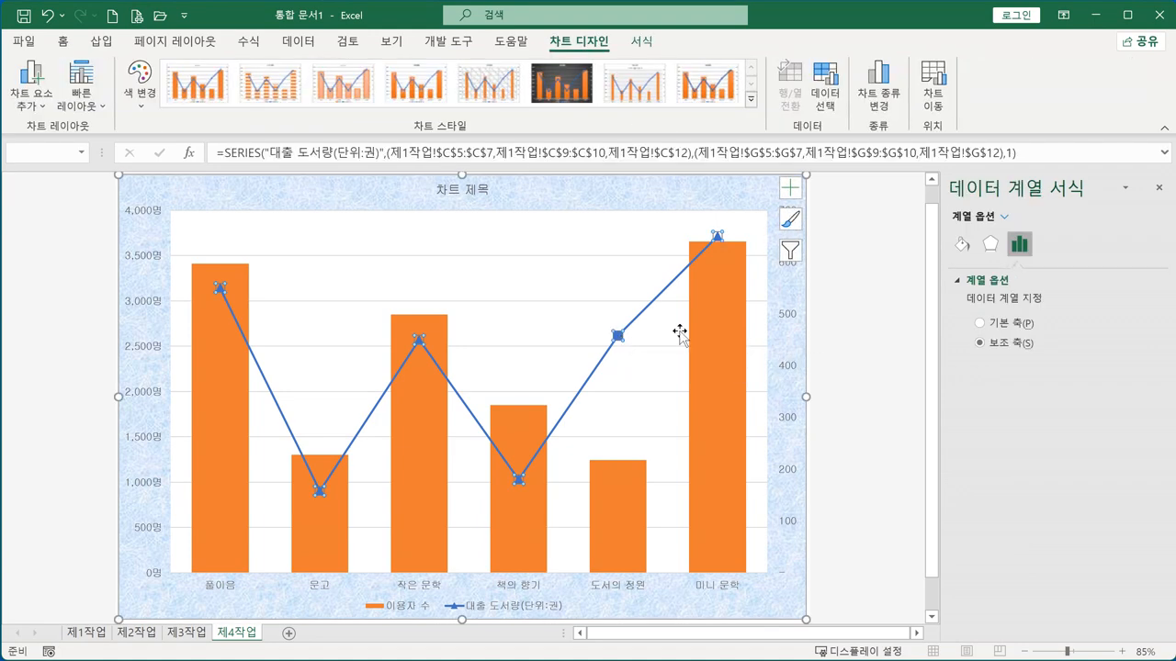
{"action": "left_click", "coordinate": [962, 243]}
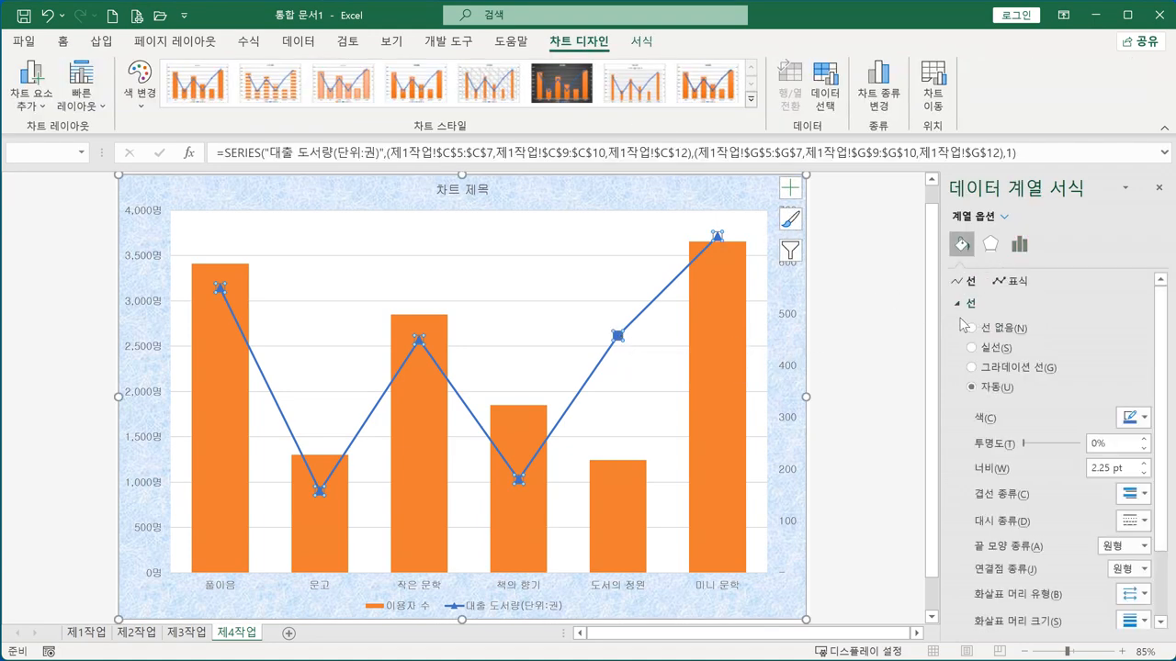
{"action": "left_click", "coordinate": [1001, 283]}
{"action": "left_click", "coordinate": [990, 305]}
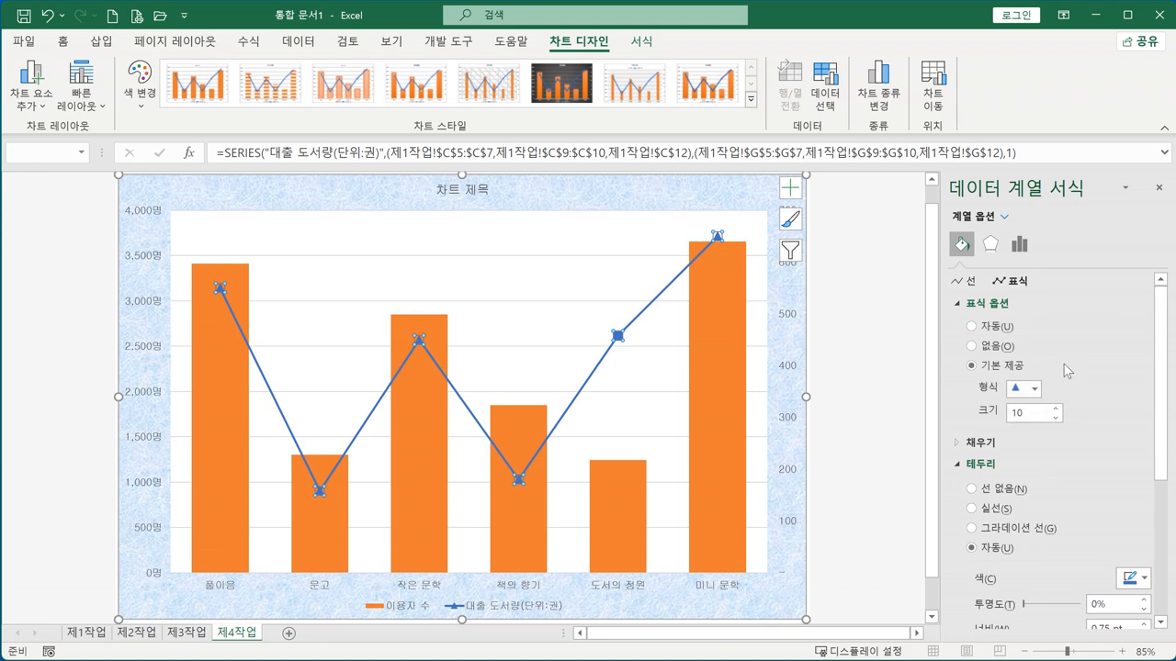
{"action": "left_click", "coordinate": [1035, 391]}
{"action": "left_click", "coordinate": [1018, 441]}
{"action": "left_click", "coordinate": [992, 331]}
{"action": "left_click", "coordinate": [971, 365]}
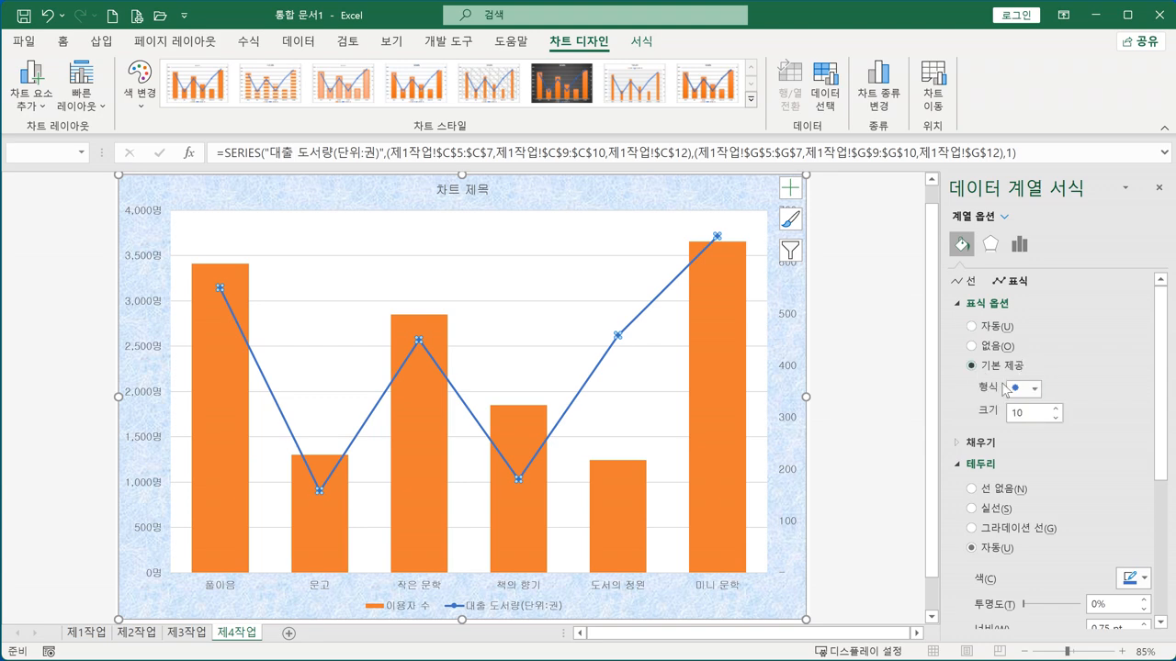
{"action": "left_click", "coordinate": [1035, 391]}
{"action": "left_click", "coordinate": [1019, 443]}
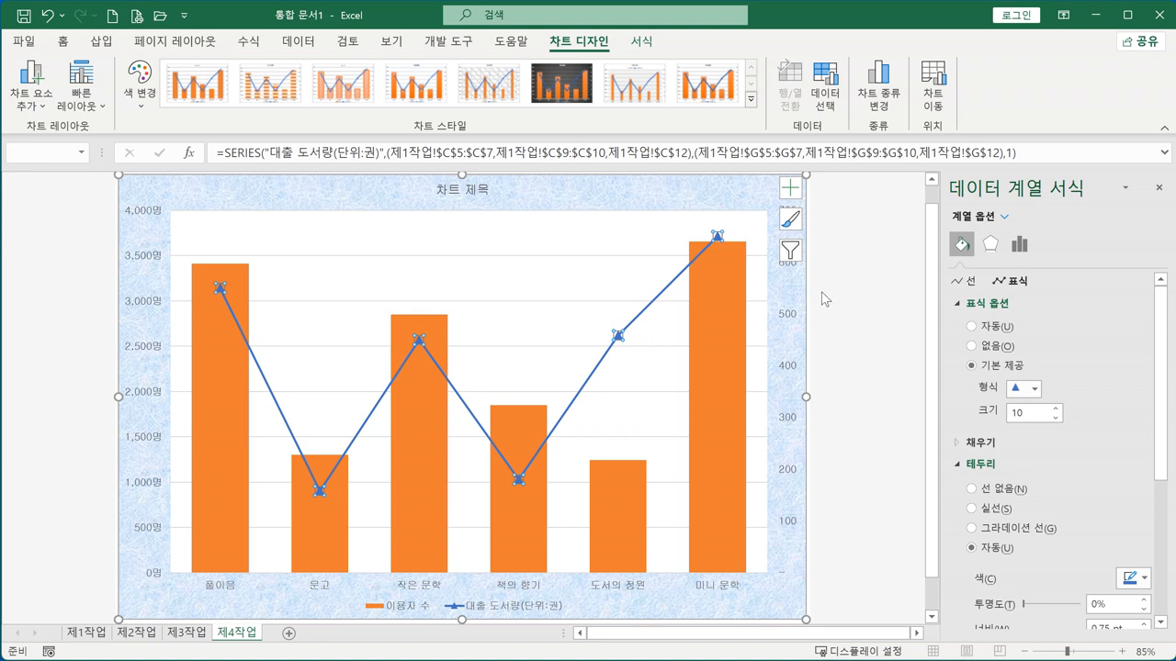
Add a data label to only the 미니 문학 column of the 이용자 수 series
{"action": "key", "text": "ctrl+1"}
{"action": "left_click", "coordinate": [402, 631]}
{"action": "mouse_move", "coordinate": [459, 577]}
{"action": "left_mouse_down"}
{"action": "mouse_move", "coordinate": [453, 529]}
{"action": "mouse_move", "coordinate": [434, 614]}
{"action": "left_mouse_up"}
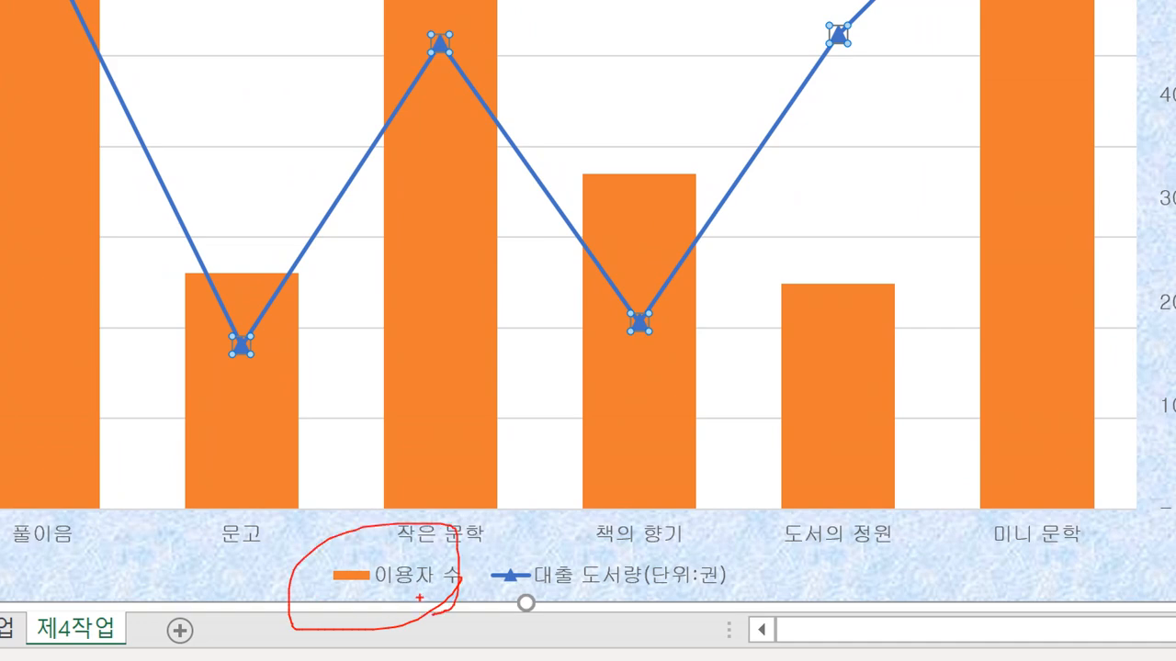
{"action": "key", "text": "Escape"}
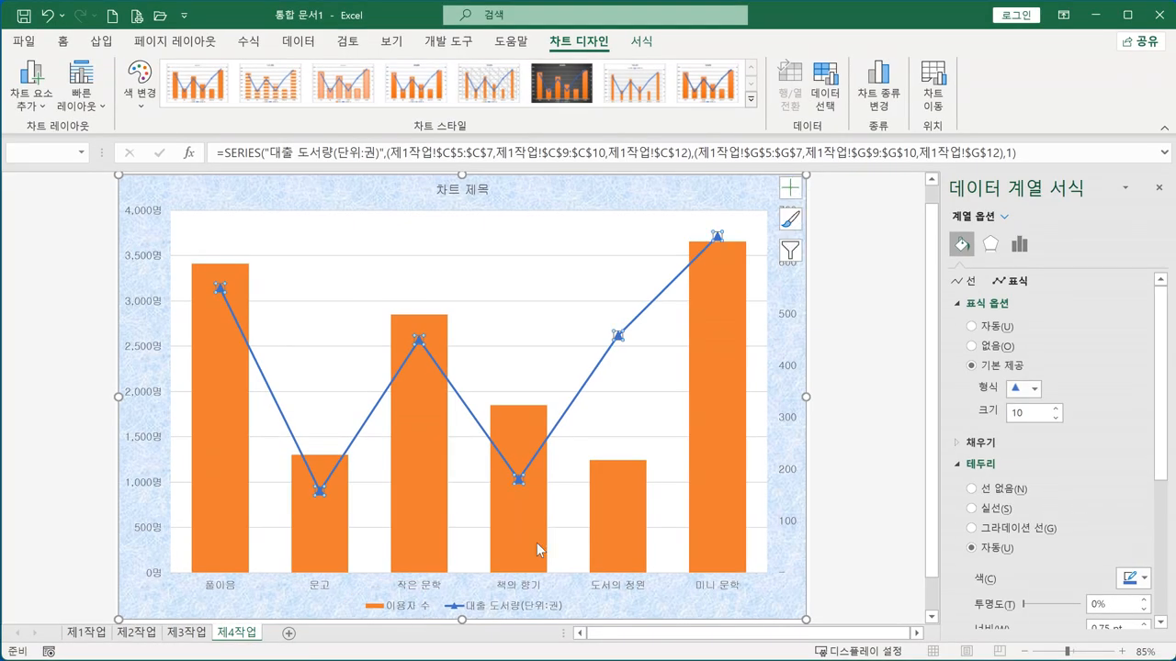
{"action": "left_click", "coordinate": [730, 284]}
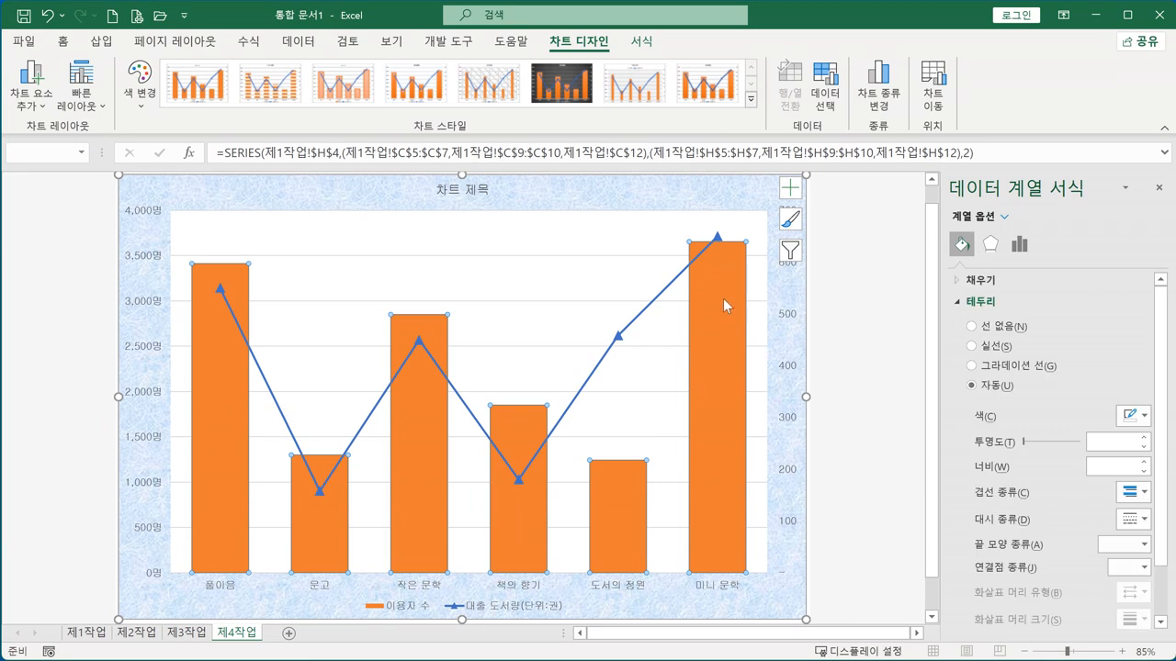
{"action": "left_click", "coordinate": [720, 271]}
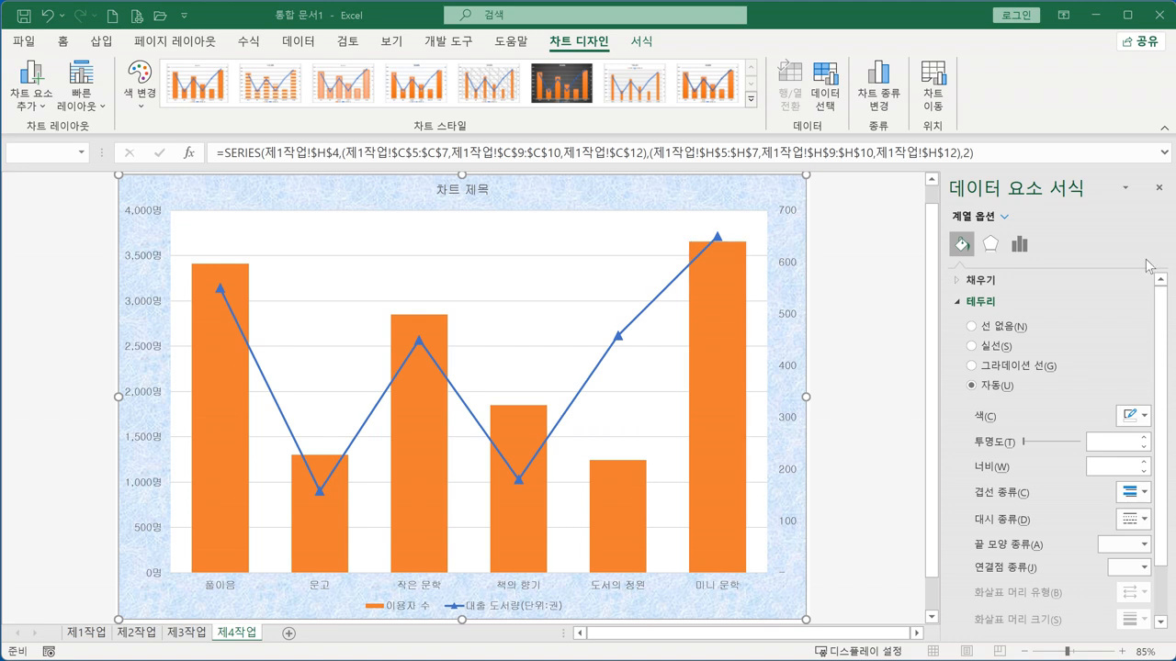
{"action": "left_click", "coordinate": [715, 300]}
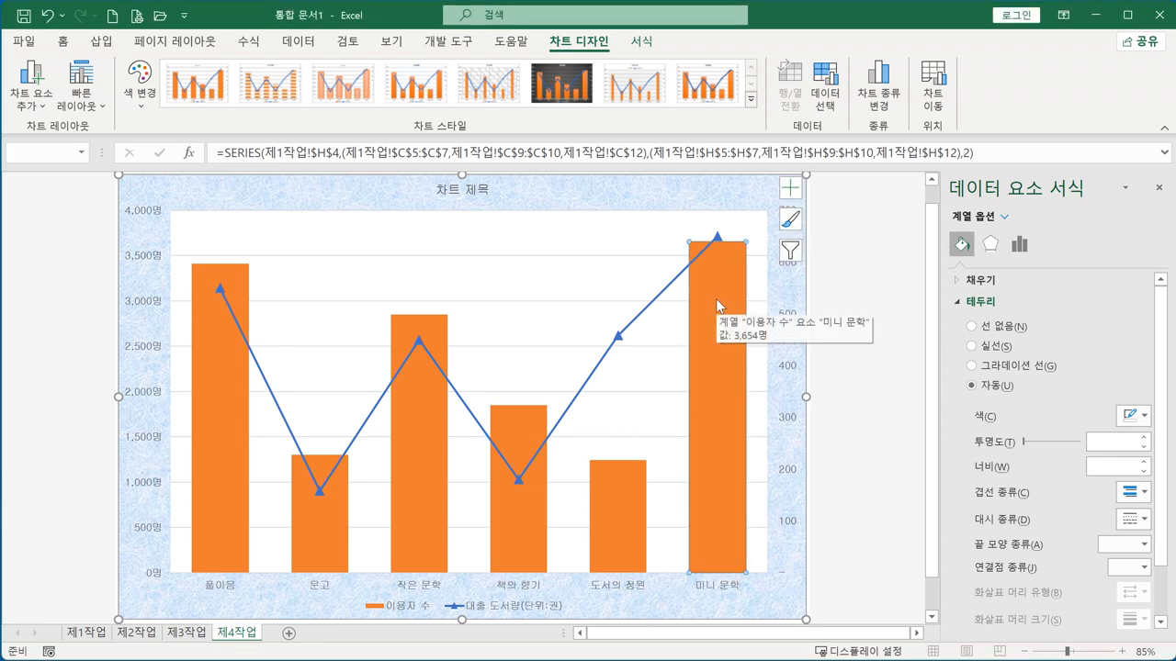
{"action": "right_click", "coordinate": [711, 279]}
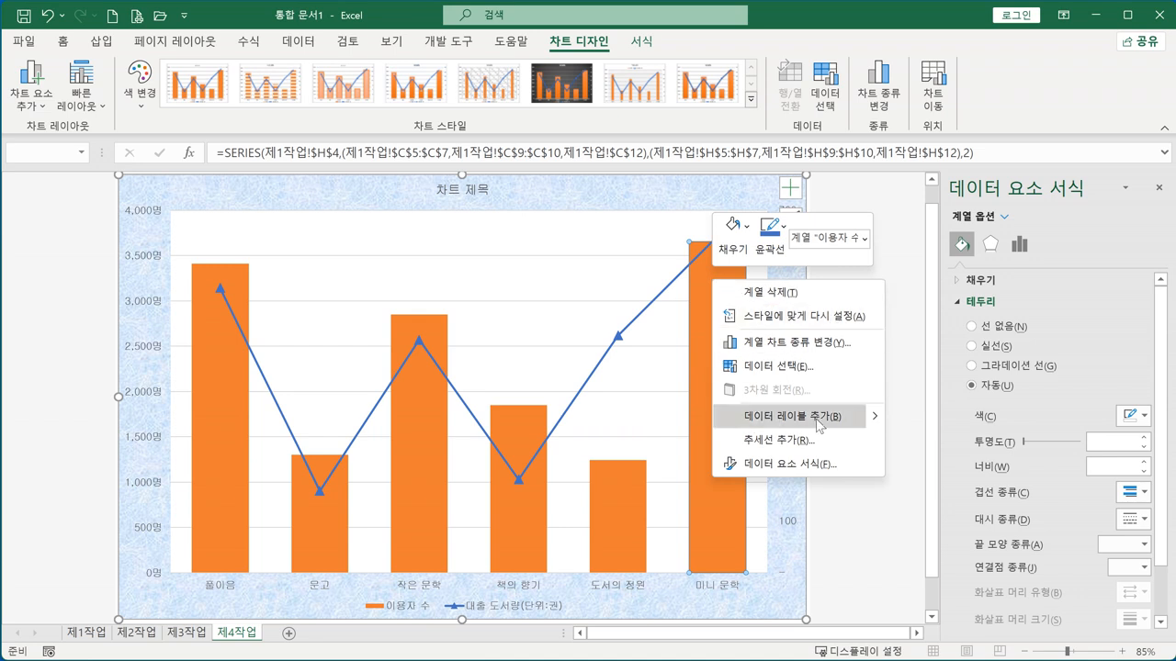
{"action": "left_click", "coordinate": [928, 417]}
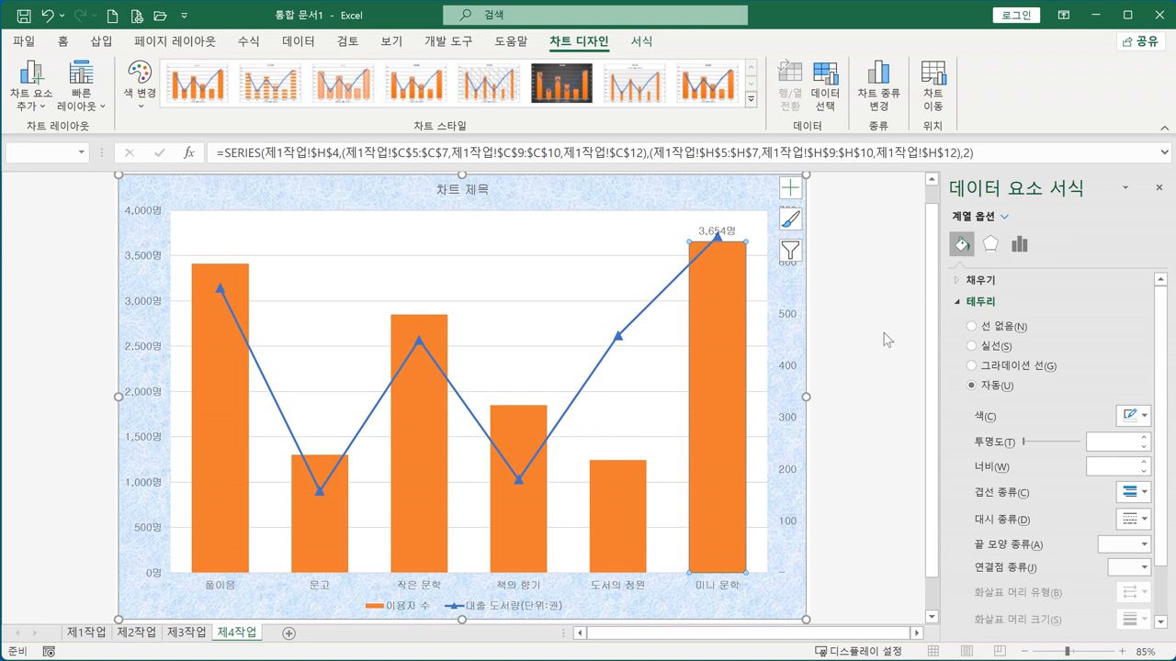
{"action": "scroll", "coordinate": [837, 349], "scroll_direction": "up", "scroll_amount": 1}
{"action": "left_click", "coordinate": [824, 305]}
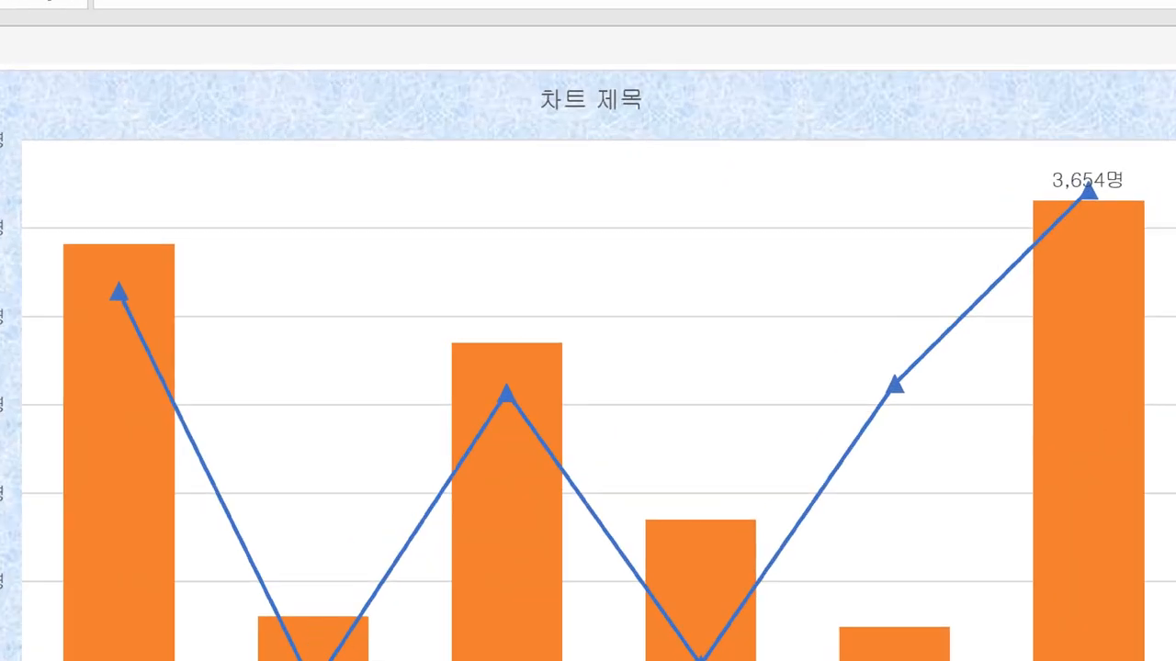
{"action": "left_click_drag", "start_coordinate": [405, 211], "coordinate": [387, 195]}
{"action": "key", "text": "Escape"}
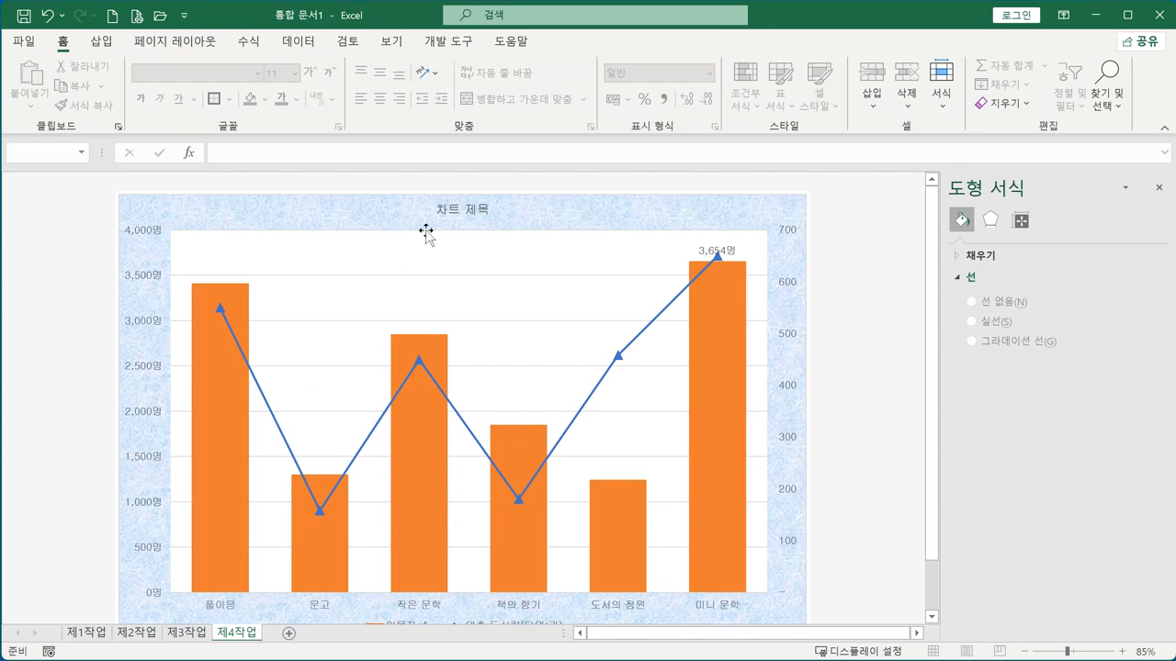
{"action": "key", "text": "ctrl+1"}
{"action": "left_click", "coordinate": [418, 247]}
{"action": "left_click_drag", "start_coordinate": [418, 246], "coordinate": [403, 265]}
{"action": "mouse_move", "coordinate": [489, 270]}
{"action": "left_mouse_down"}
{"action": "mouse_move", "coordinate": [420, 336]}
{"action": "mouse_move", "coordinate": [375, 281]}
{"action": "left_mouse_up"}
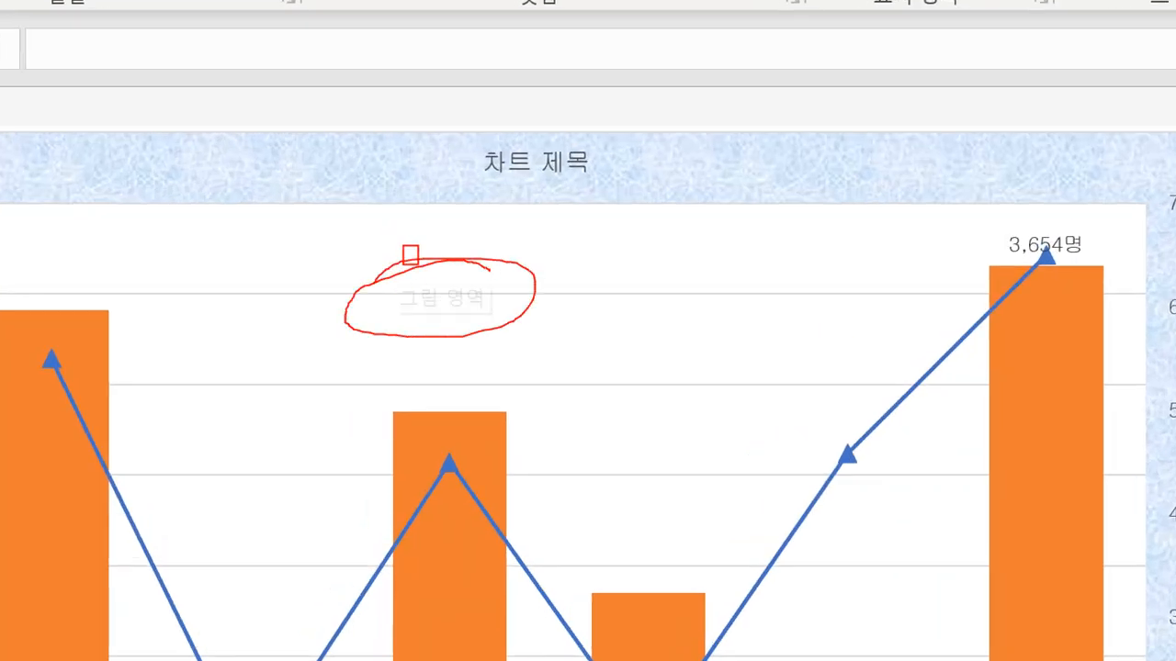
{"action": "key", "text": "Escape"}
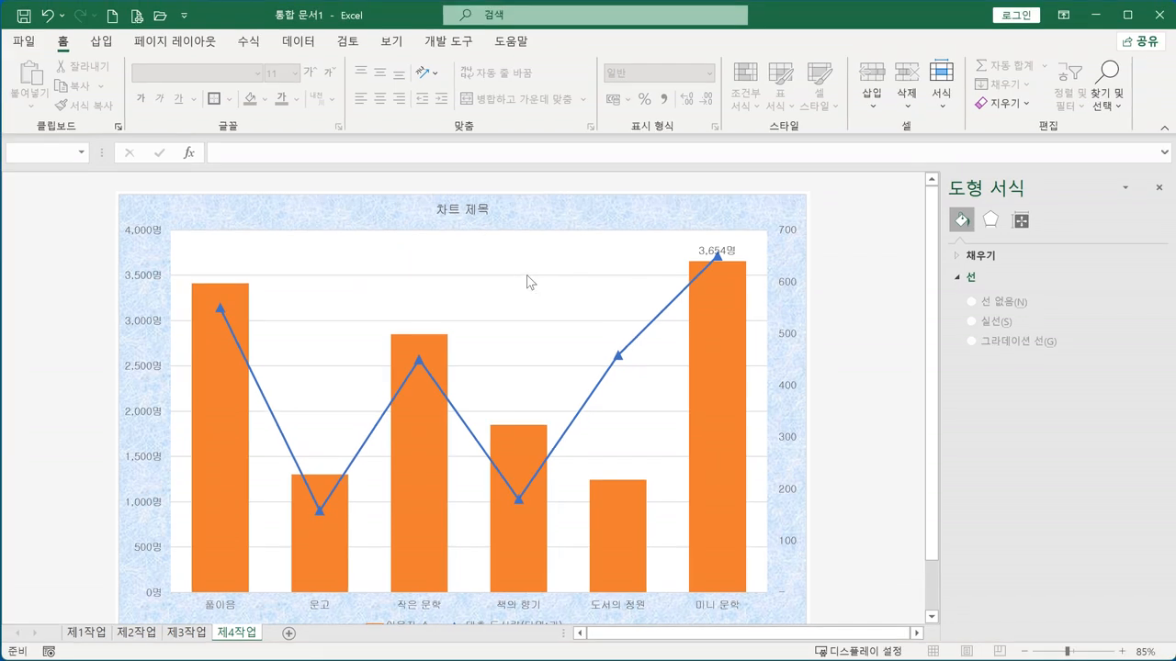
Format the primary vertical axis's major gridlines as dashed lines in the automatic black outline color
{"action": "left_click", "coordinate": [528, 282]}
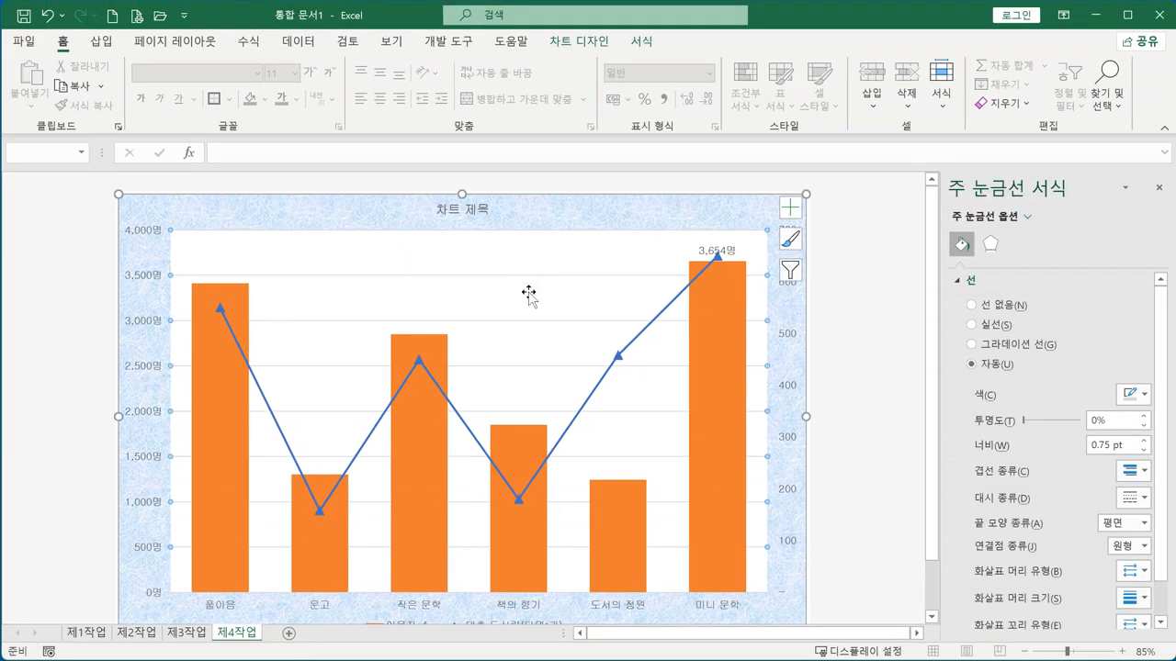
{"action": "key", "text": "ctrl+1"}
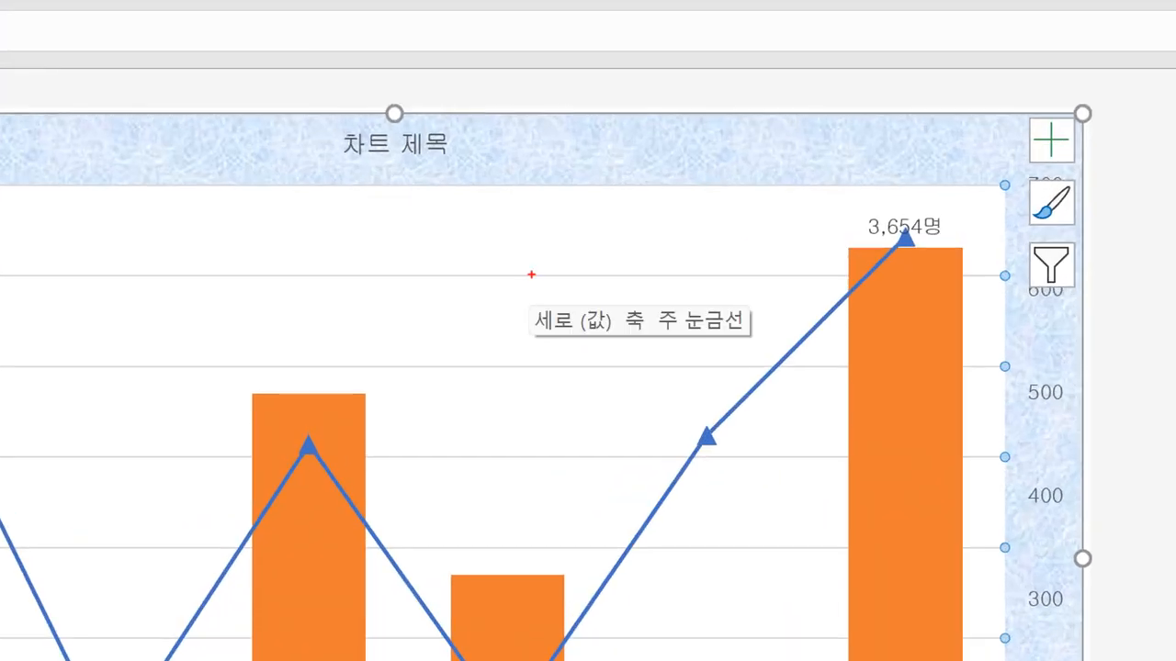
{"action": "mouse_move", "coordinate": [534, 288]}
{"action": "left_mouse_down"}
{"action": "mouse_move", "coordinate": [493, 340]}
{"action": "mouse_move", "coordinate": [676, 279]}
{"action": "mouse_move", "coordinate": [569, 299]}
{"action": "left_mouse_up"}
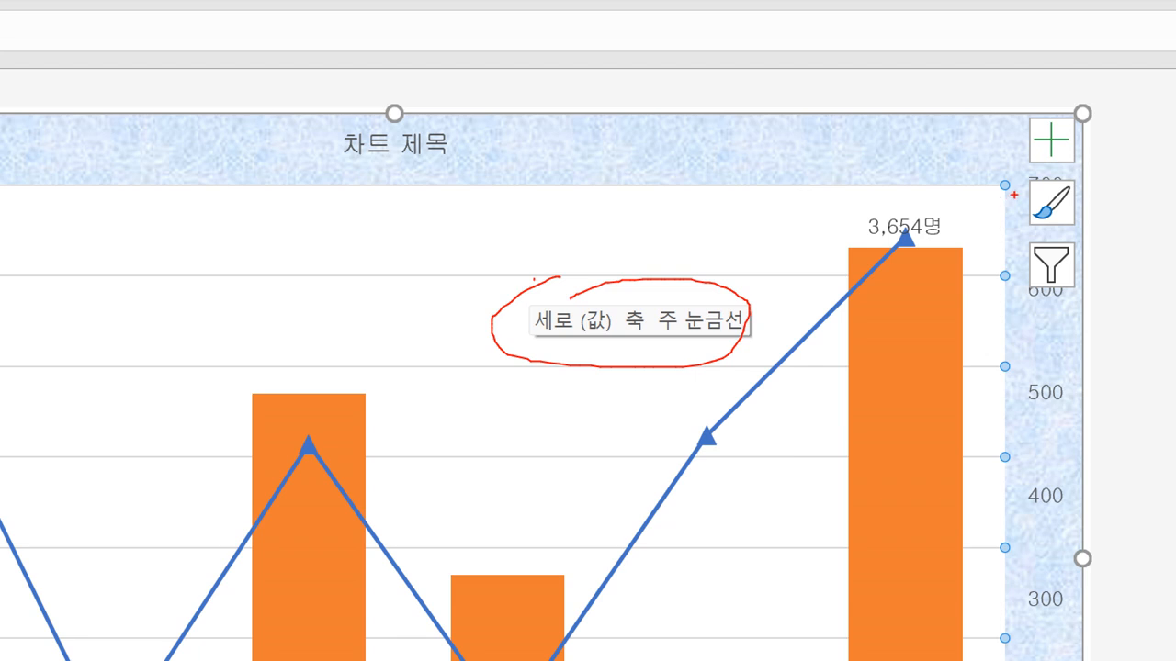
{"action": "mouse_move", "coordinate": [1021, 176]}
{"action": "left_mouse_down"}
{"action": "mouse_move", "coordinate": [1018, 234]}
{"action": "mouse_move", "coordinate": [1045, 285]}
{"action": "mouse_move", "coordinate": [1036, 331]}
{"action": "left_mouse_up"}
{"action": "mouse_move", "coordinate": [1022, 358]}
{"action": "left_mouse_down"}
{"action": "mouse_move", "coordinate": [981, 393]}
{"action": "mouse_move", "coordinate": [1024, 420]}
{"action": "left_mouse_up"}
{"action": "mouse_move", "coordinate": [1025, 456]}
{"action": "left_mouse_down"}
{"action": "mouse_move", "coordinate": [1011, 460]}
{"action": "mouse_move", "coordinate": [1023, 496]}
{"action": "mouse_move", "coordinate": [1017, 557]}
{"action": "mouse_move", "coordinate": [1003, 528]}
{"action": "left_mouse_up"}
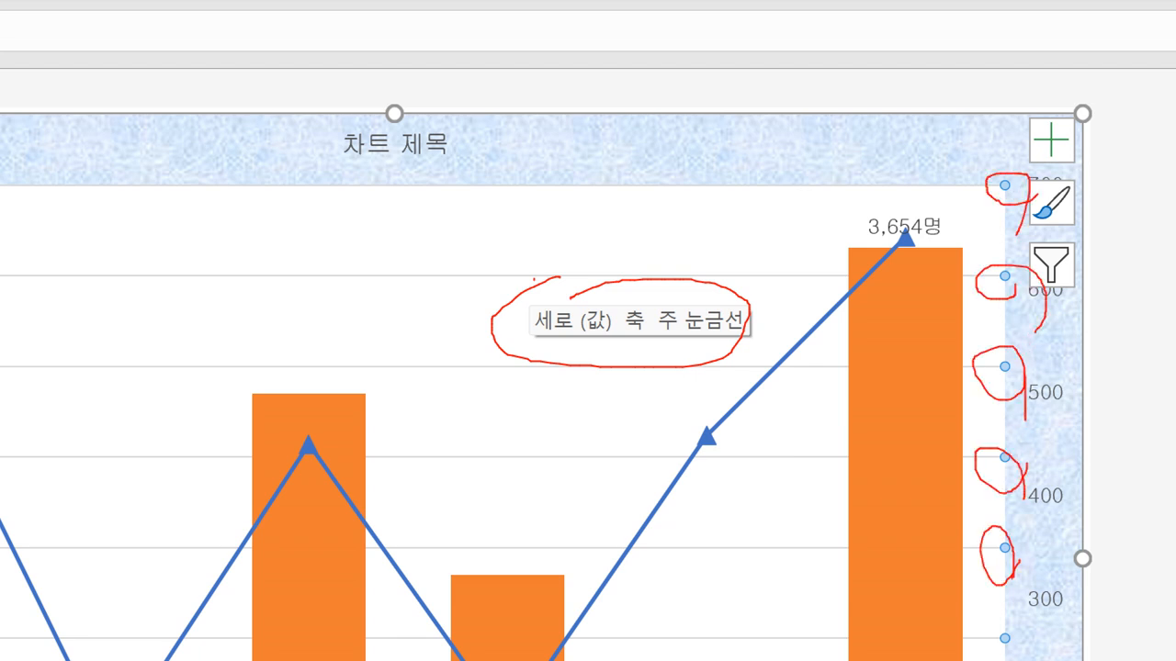
{"action": "key", "text": "Escape"}
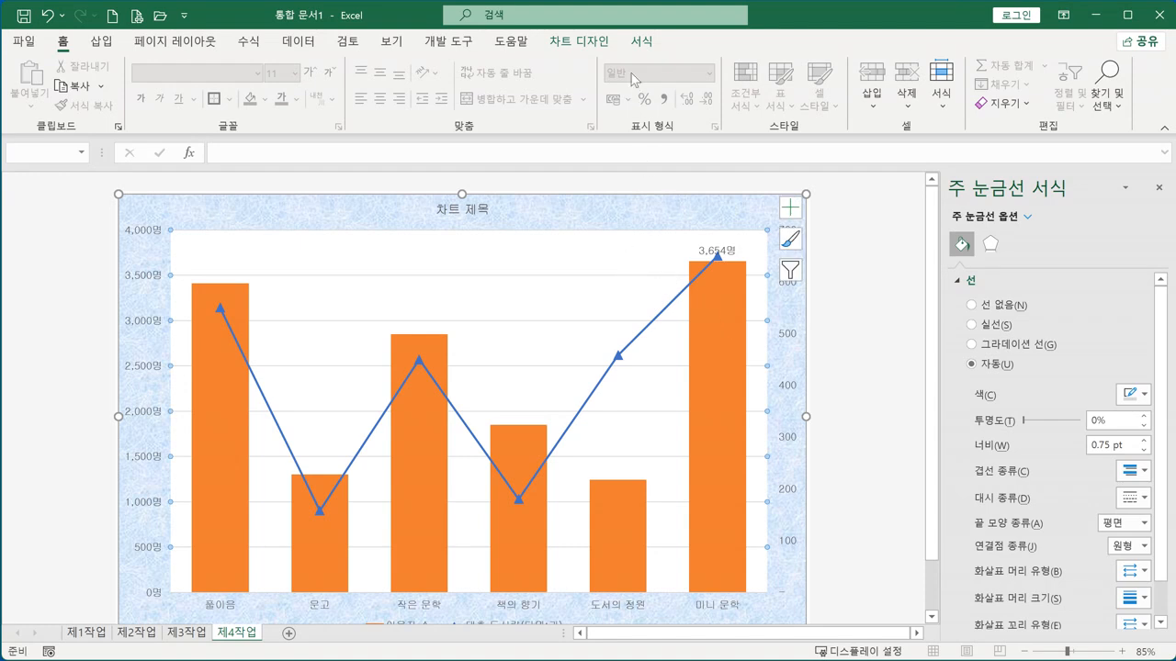
{"action": "left_click", "coordinate": [643, 41]}
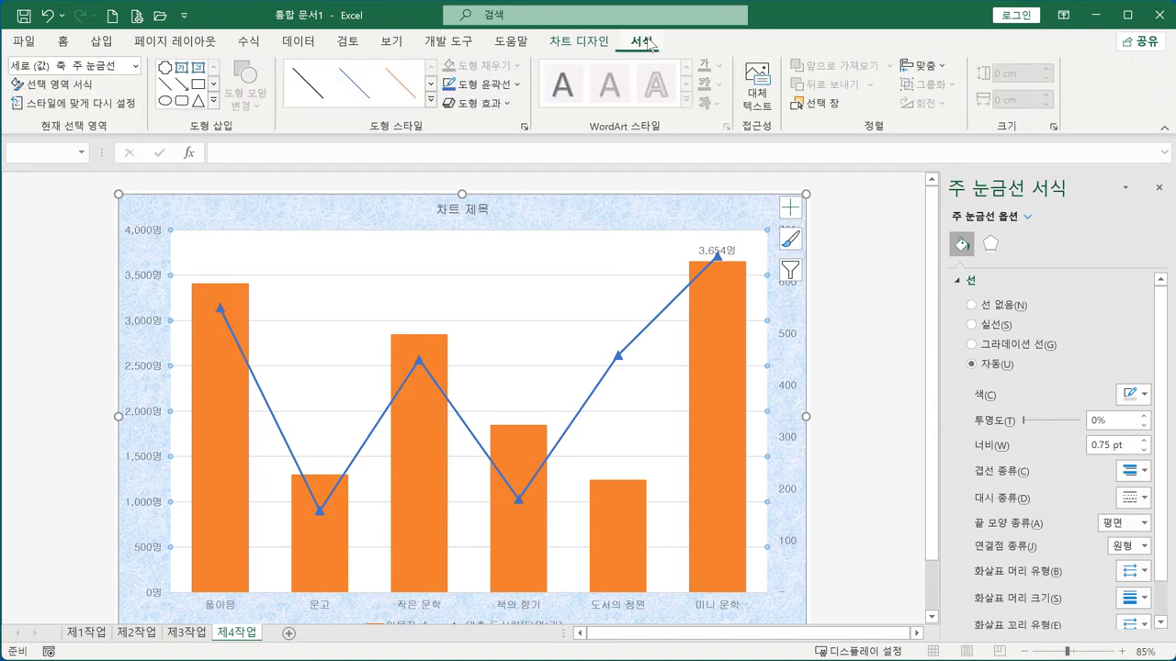
{"action": "left_click", "coordinate": [512, 84]}
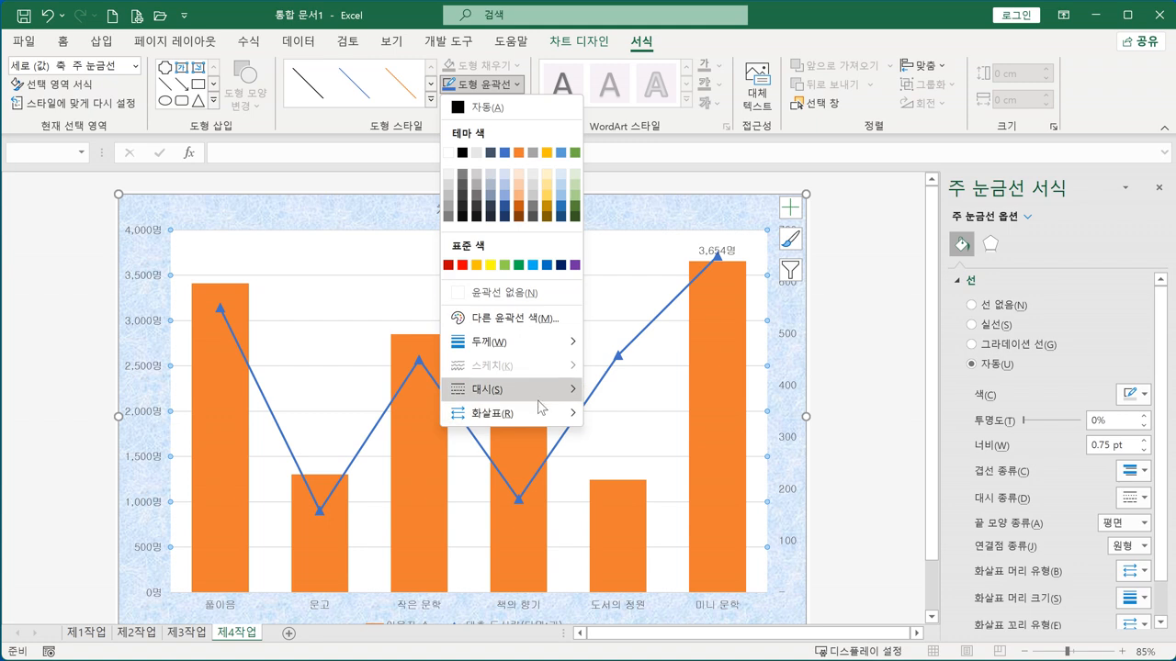
{"action": "mouse_move", "coordinate": [550, 390]}
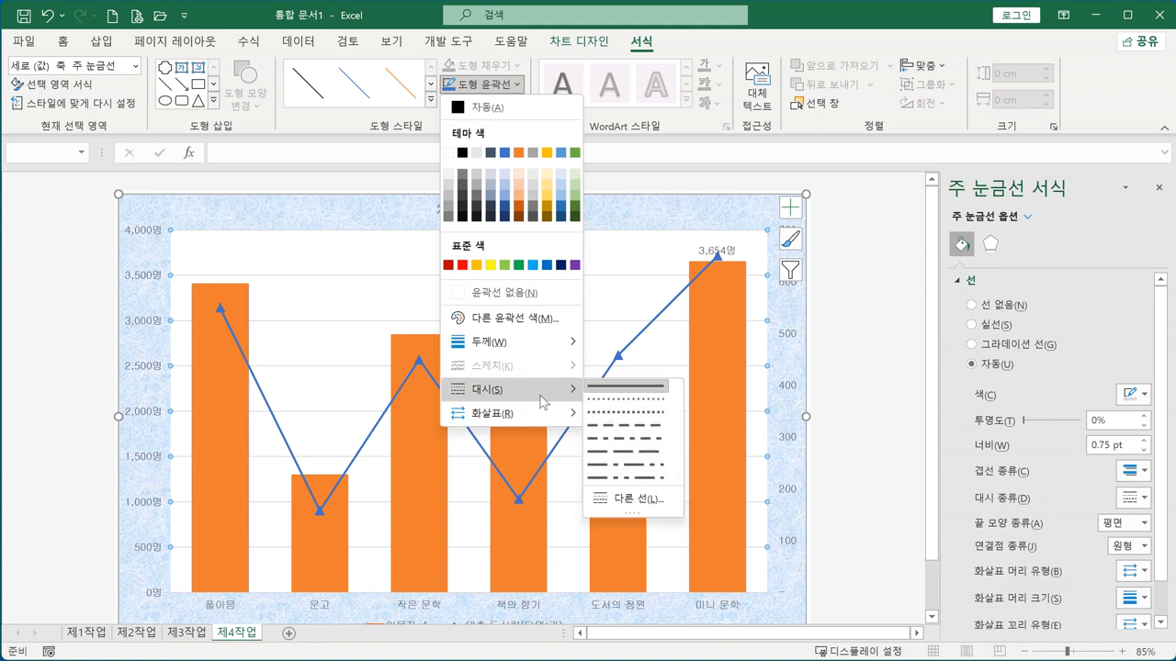
{"action": "left_click", "coordinate": [620, 430]}
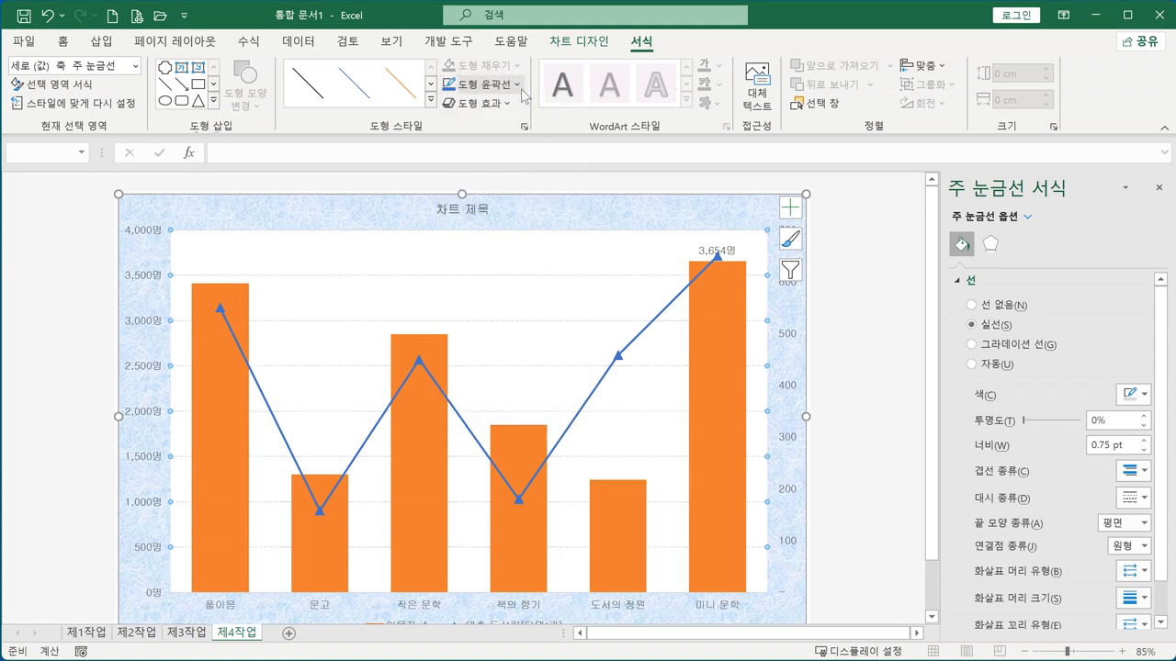
{"action": "left_click", "coordinate": [487, 84]}
{"action": "left_click", "coordinate": [461, 108]}
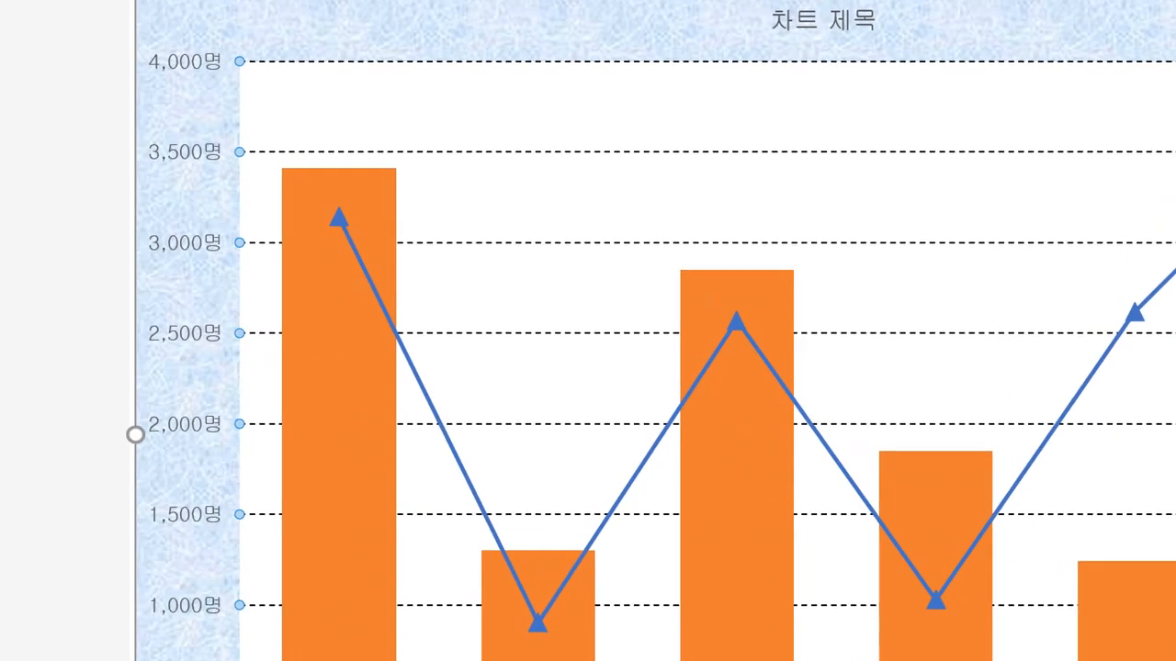
{"action": "left_click_drag", "start_coordinate": [203, 90], "coordinate": [192, 285]}
{"action": "left_click_drag", "start_coordinate": [180, 219], "coordinate": [226, 245]}
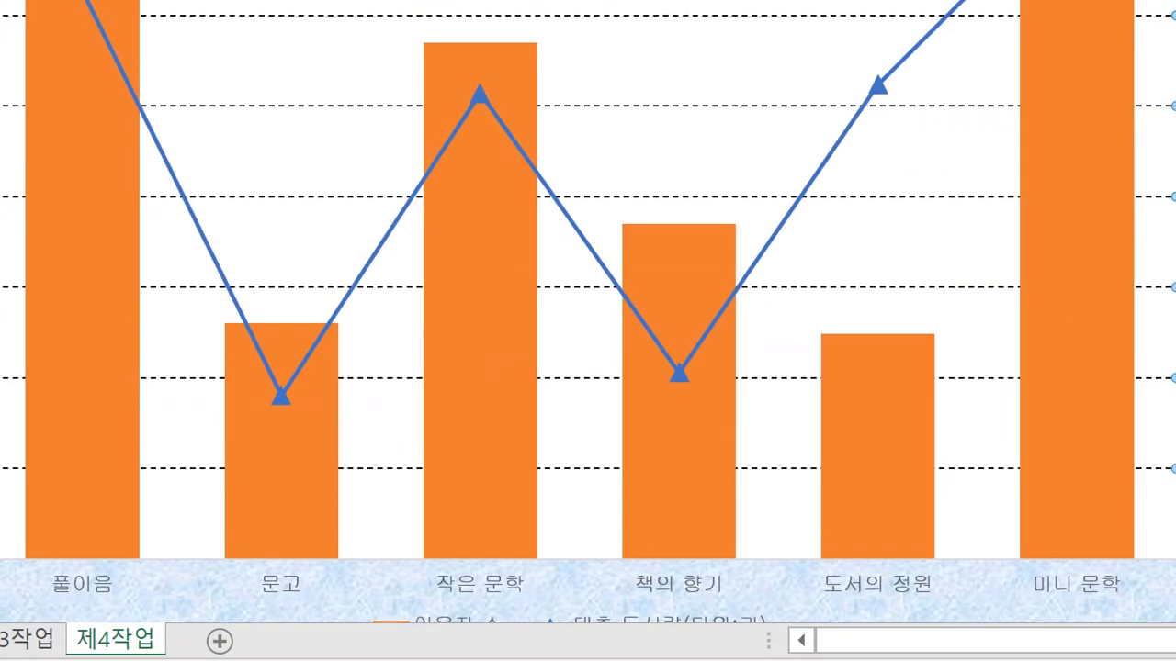
{"action": "left_click_drag", "start_coordinate": [367, 627], "coordinate": [472, 626]}
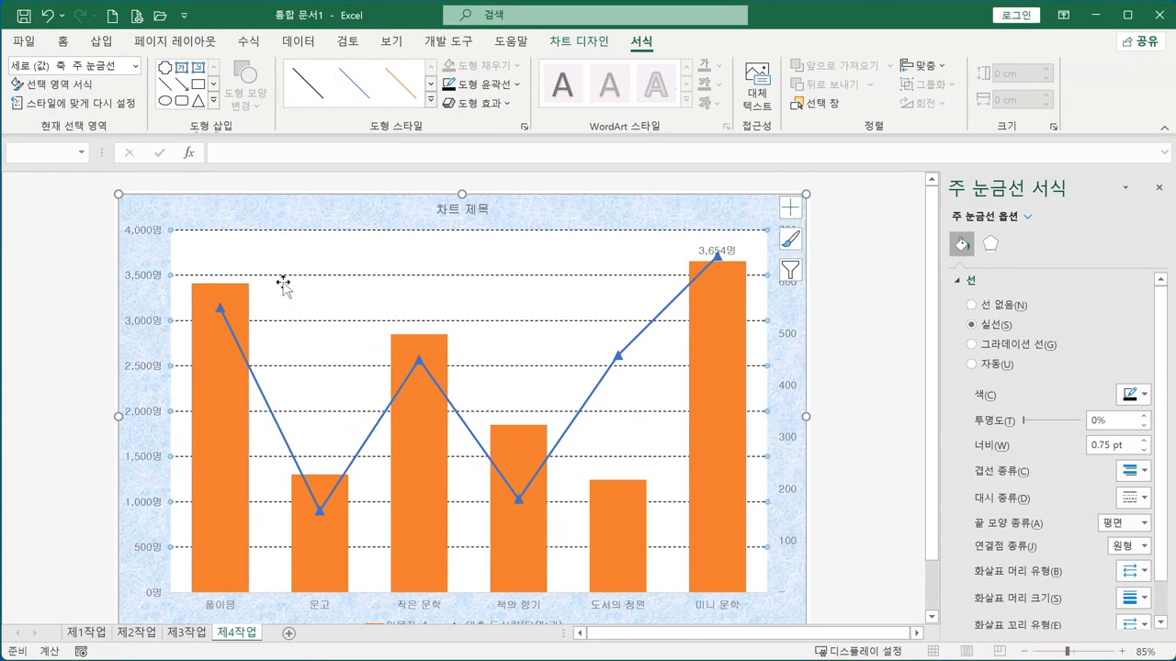
Apply a solid black outline to the primary vertical, secondary vertical and horizontal category axes
{"action": "left_click", "coordinate": [142, 240]}
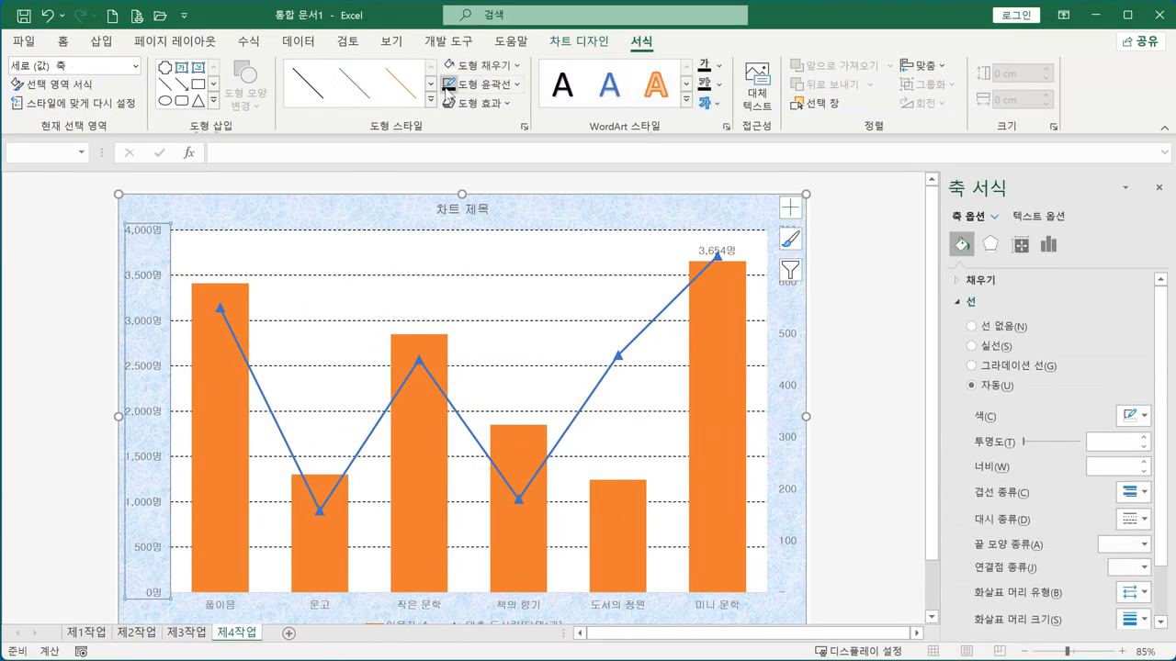
{"action": "left_click", "coordinate": [768, 321]}
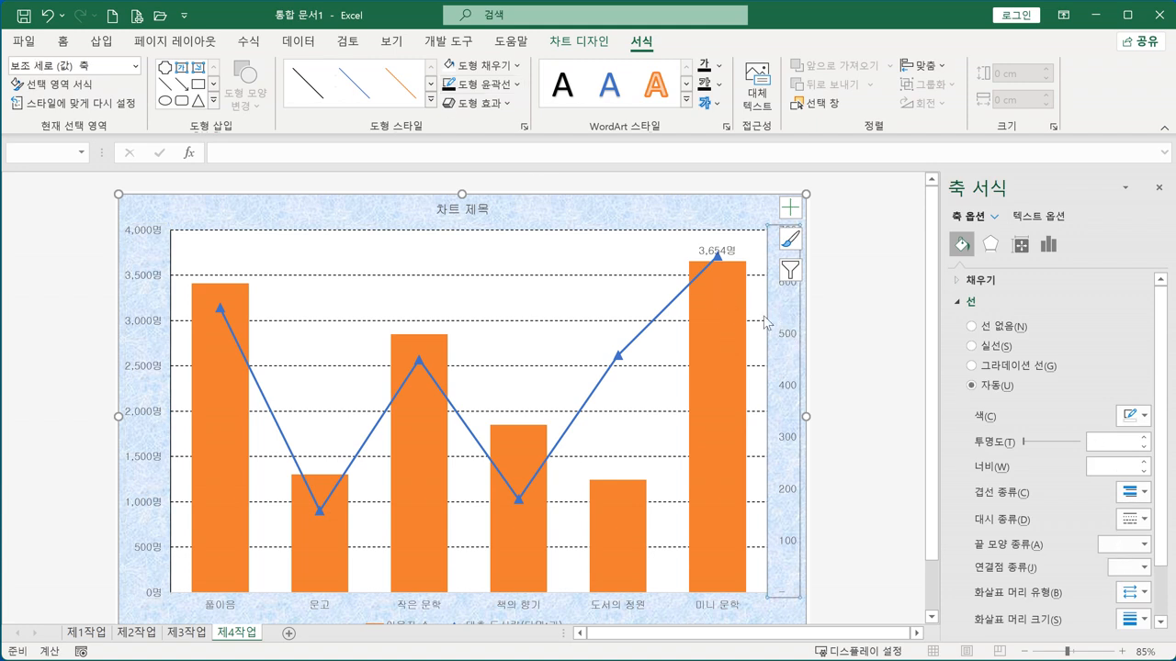
{"action": "left_click", "coordinate": [451, 85]}
{"action": "scroll", "coordinate": [333, 531], "scroll_direction": "down", "scroll_amount": 1}
{"action": "left_click", "coordinate": [311, 552]}
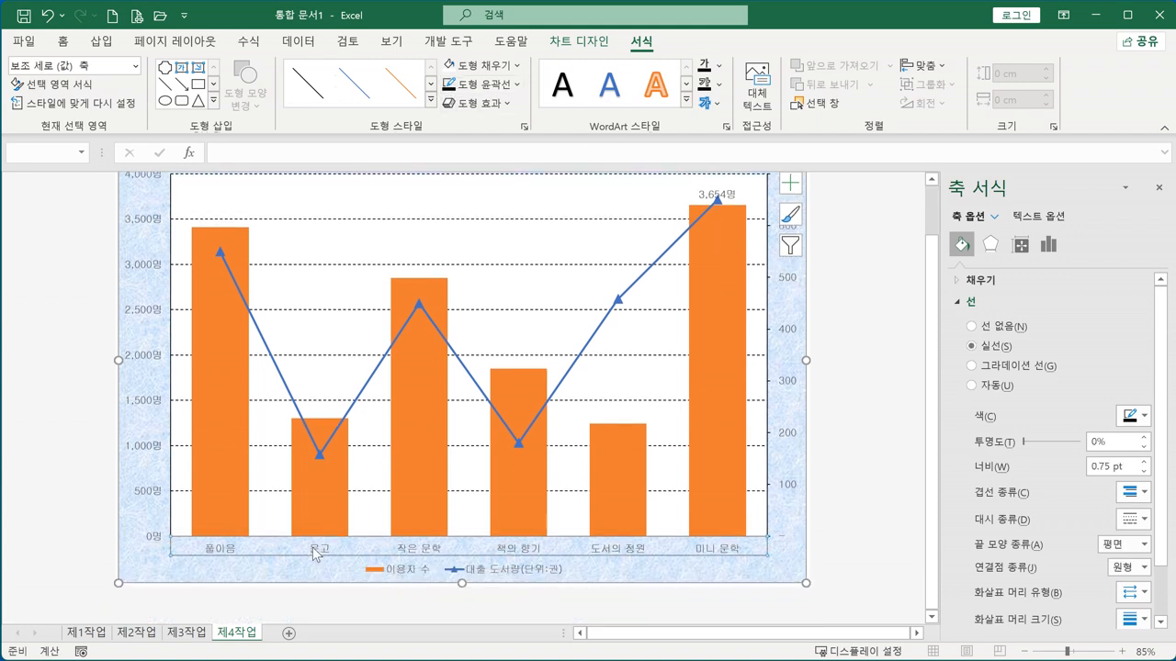
{"action": "left_click", "coordinate": [449, 84]}
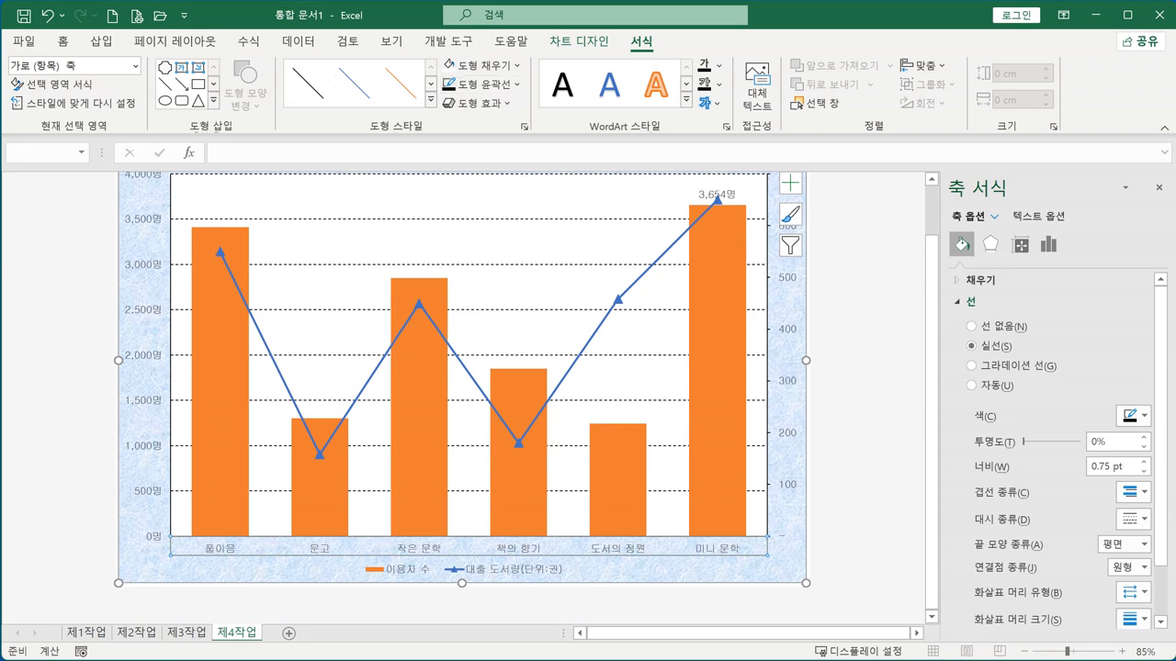
{"action": "scroll", "coordinate": [129, 213], "scroll_direction": "up", "scroll_amount": 1}
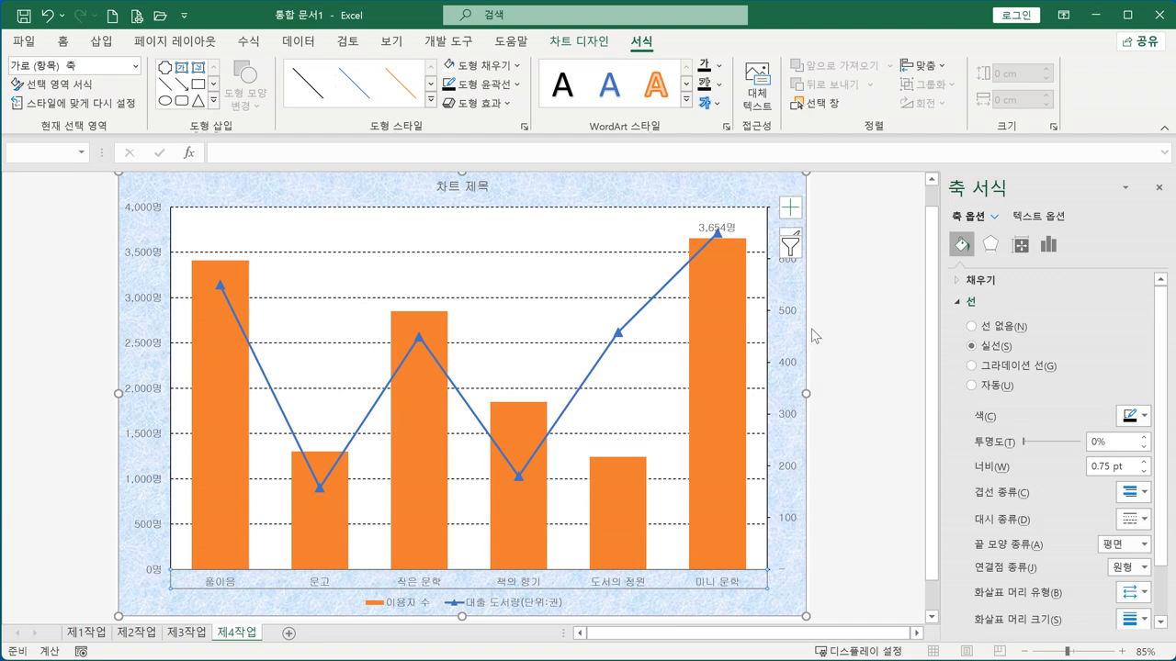
{"action": "scroll", "coordinate": [844, 350], "scroll_direction": "up", "scroll_amount": 1}
{"action": "left_click", "coordinate": [844, 350]}
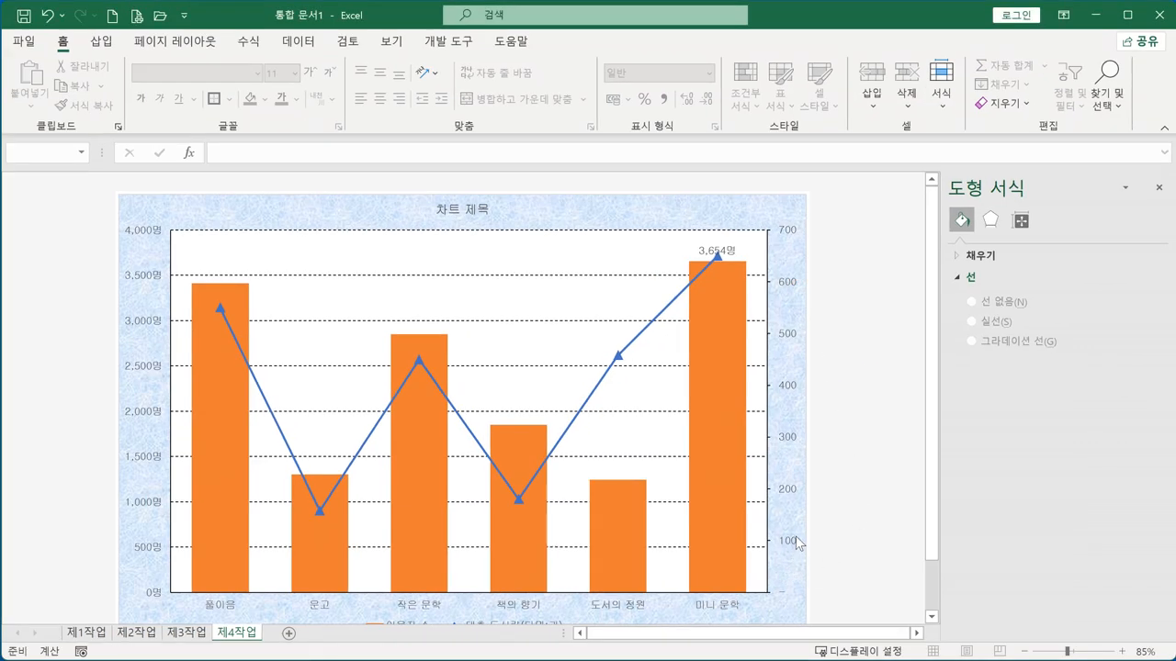
Set the maximum bound of the secondary vertical axis to 800
{"action": "left_click", "coordinate": [792, 549]}
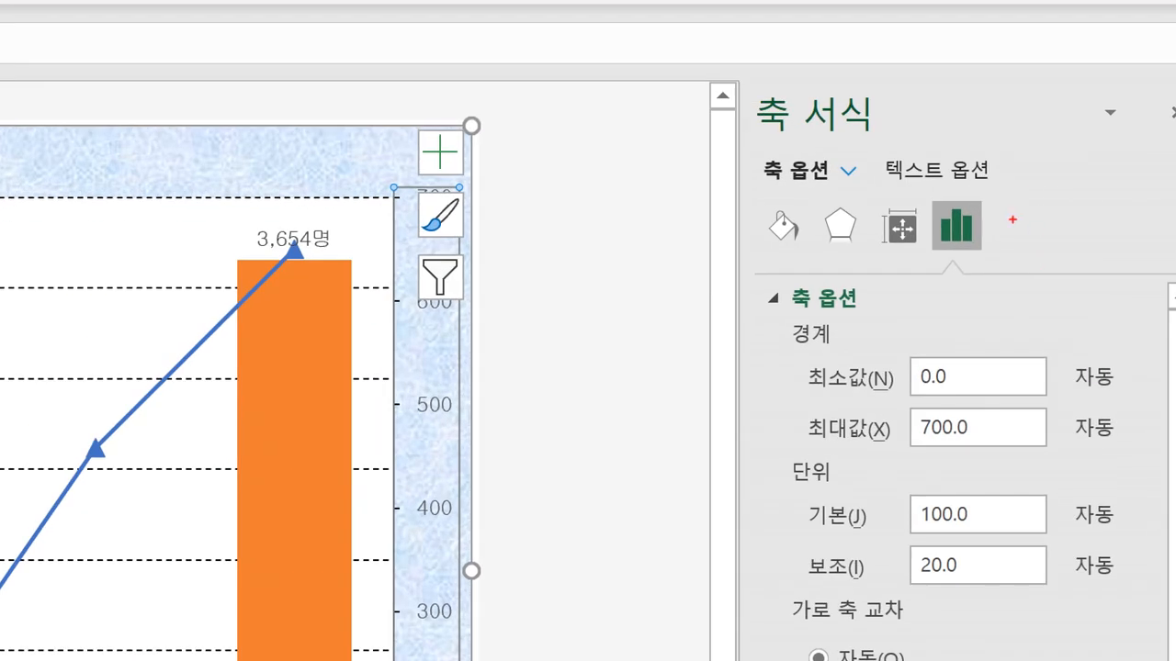
{"action": "mouse_move", "coordinate": [1005, 231]}
{"action": "left_mouse_down"}
{"action": "mouse_move", "coordinate": [920, 237]}
{"action": "mouse_move", "coordinate": [997, 261]}
{"action": "left_mouse_up"}
{"action": "left_click_drag", "start_coordinate": [947, 384], "coordinate": [961, 354]}
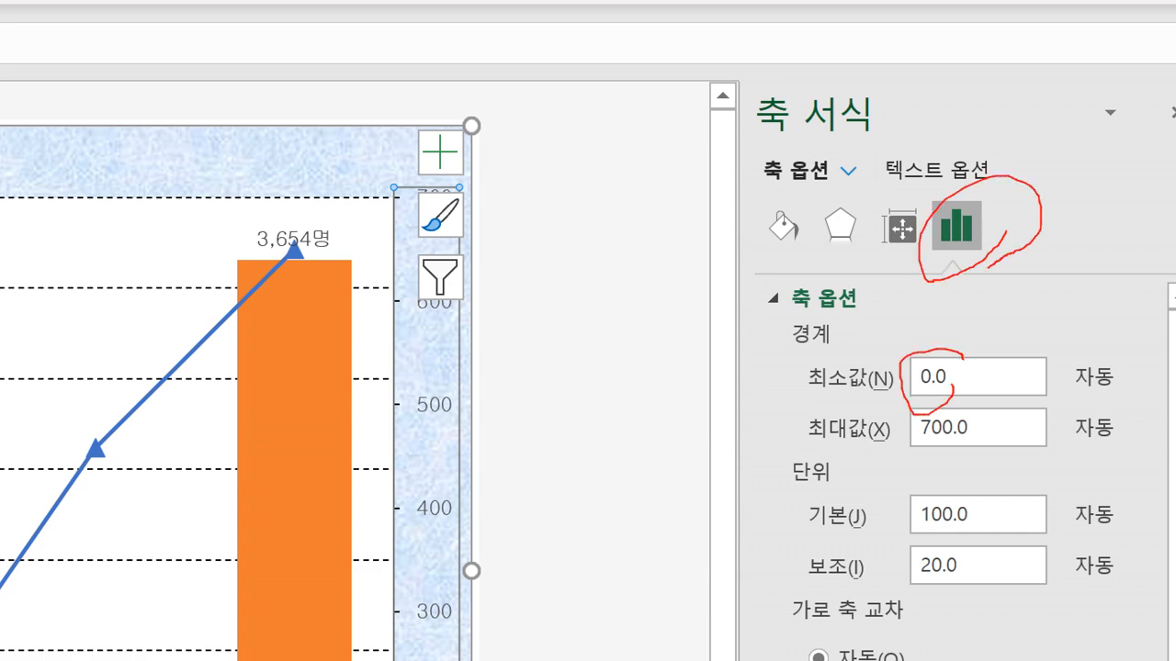
{"action": "key", "text": "Escape"}
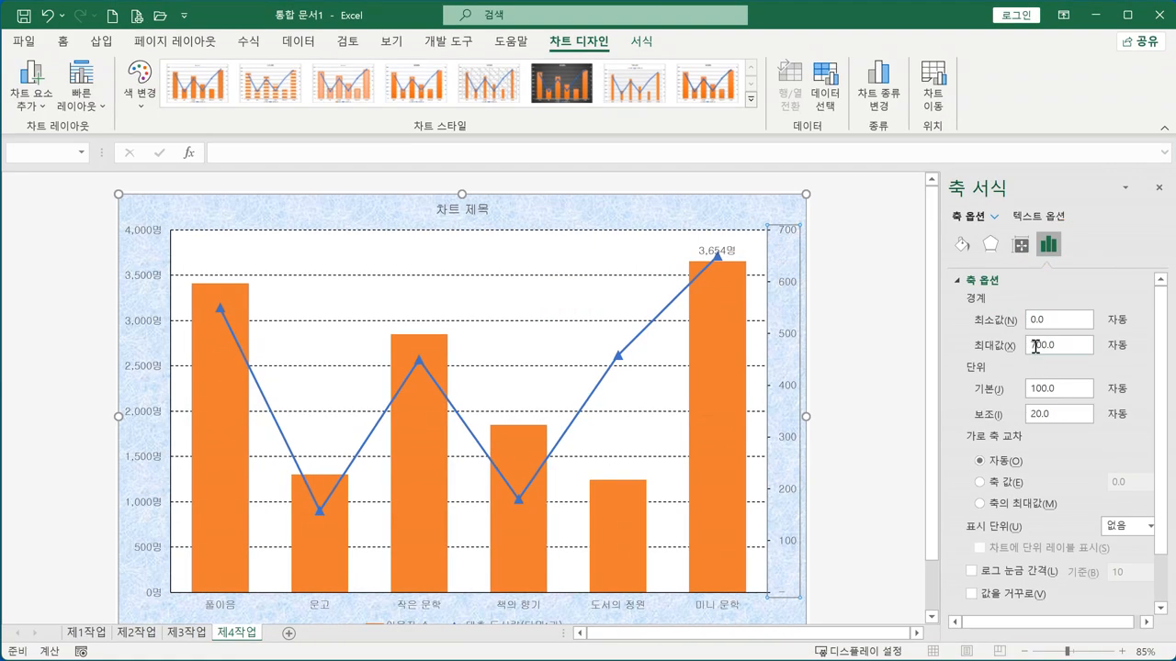
{"action": "left_click_drag", "start_coordinate": [1035, 345], "coordinate": [1023, 355]}
{"action": "type", "text": "8"}
{"action": "key", "text": "Return"}
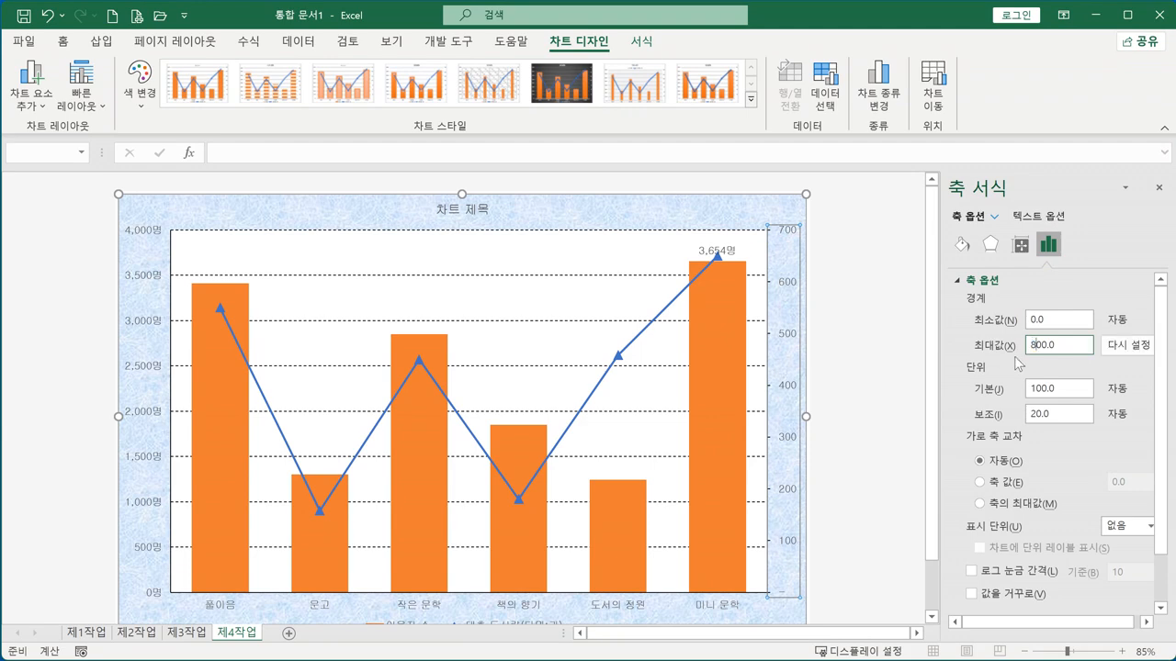
Set the major unit of the secondary vertical axis to 200
{"action": "left_click_drag", "start_coordinate": [1068, 395], "coordinate": [1017, 398]}
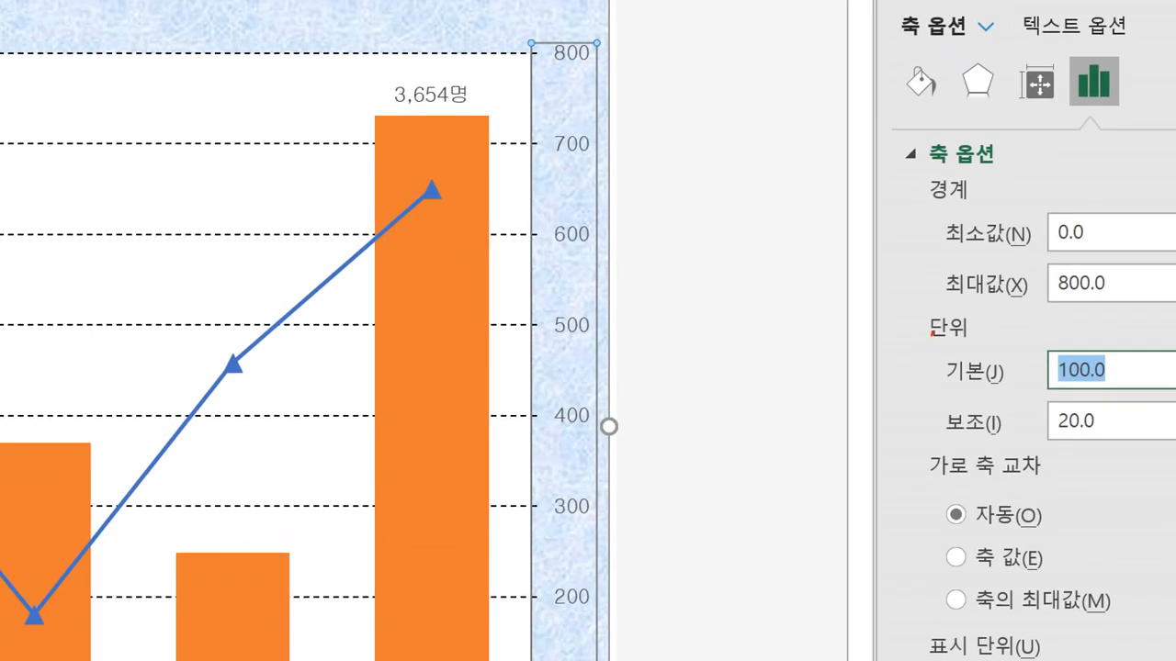
{"action": "left_click_drag", "start_coordinate": [931, 335], "coordinate": [1019, 397]}
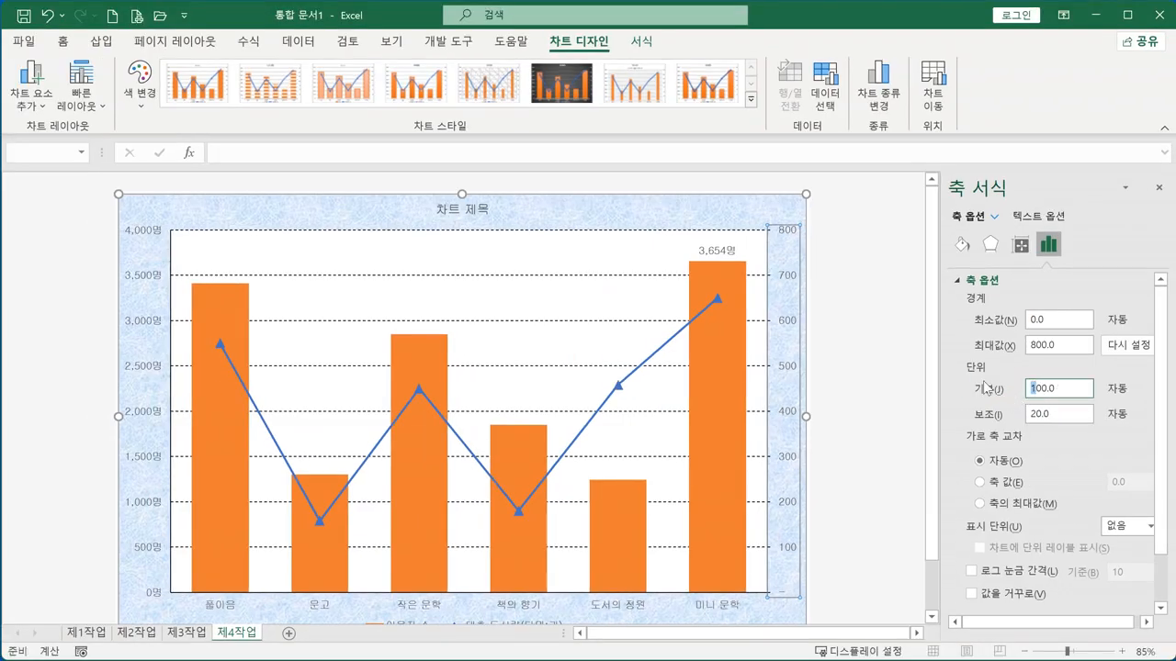
{"action": "type", "text": "2"}
{"action": "key", "text": "Return"}
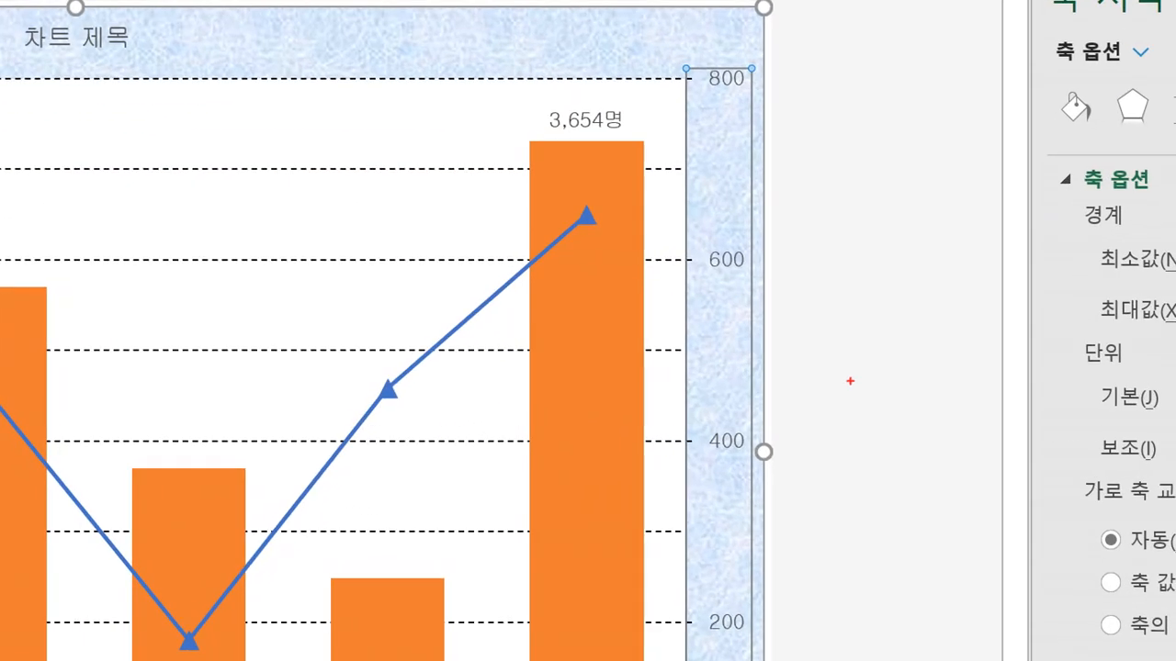
{"action": "left_click_drag", "start_coordinate": [766, 137], "coordinate": [762, 634]}
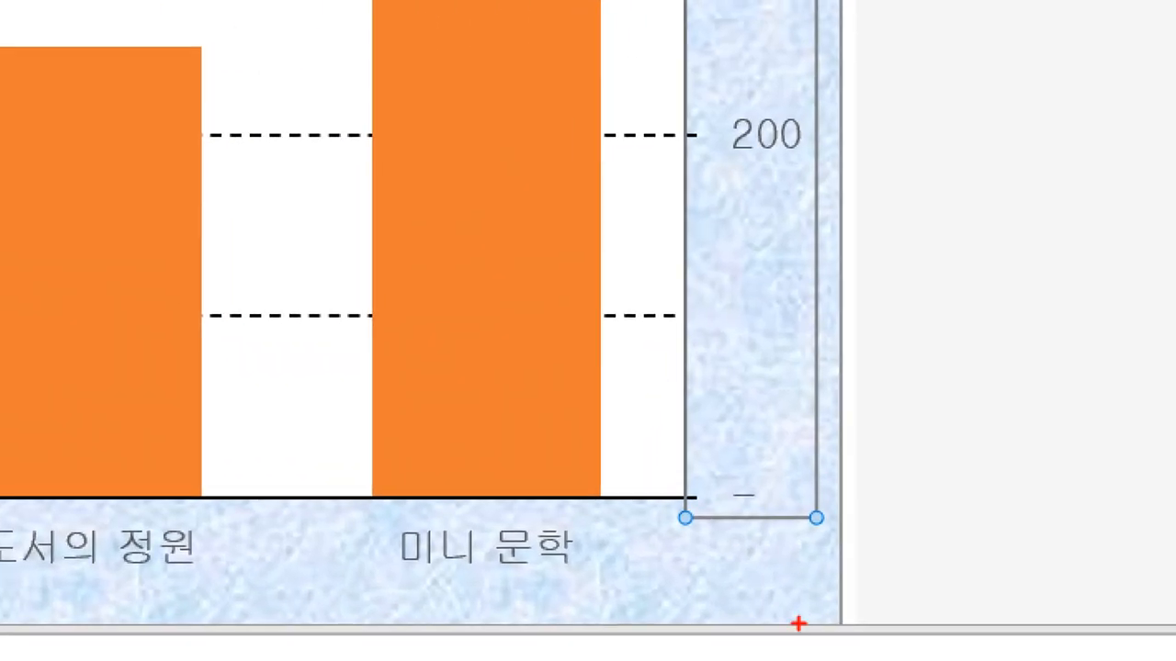
{"action": "mouse_move", "coordinate": [806, 516]}
{"action": "left_mouse_down"}
{"action": "mouse_move", "coordinate": [782, 432]}
{"action": "mouse_move", "coordinate": [740, 584]}
{"action": "left_mouse_up"}
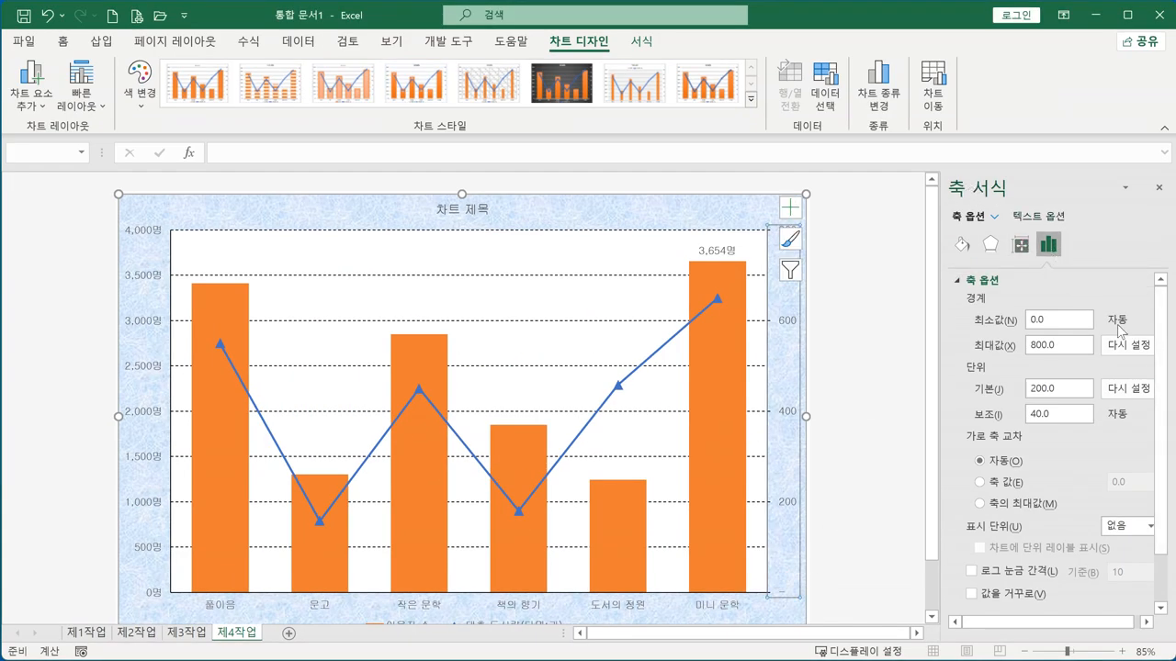
Change the number format category of the secondary vertical axis to 숫자
{"action": "scroll", "coordinate": [1165, 395], "scroll_direction": "down", "scroll_amount": 2}
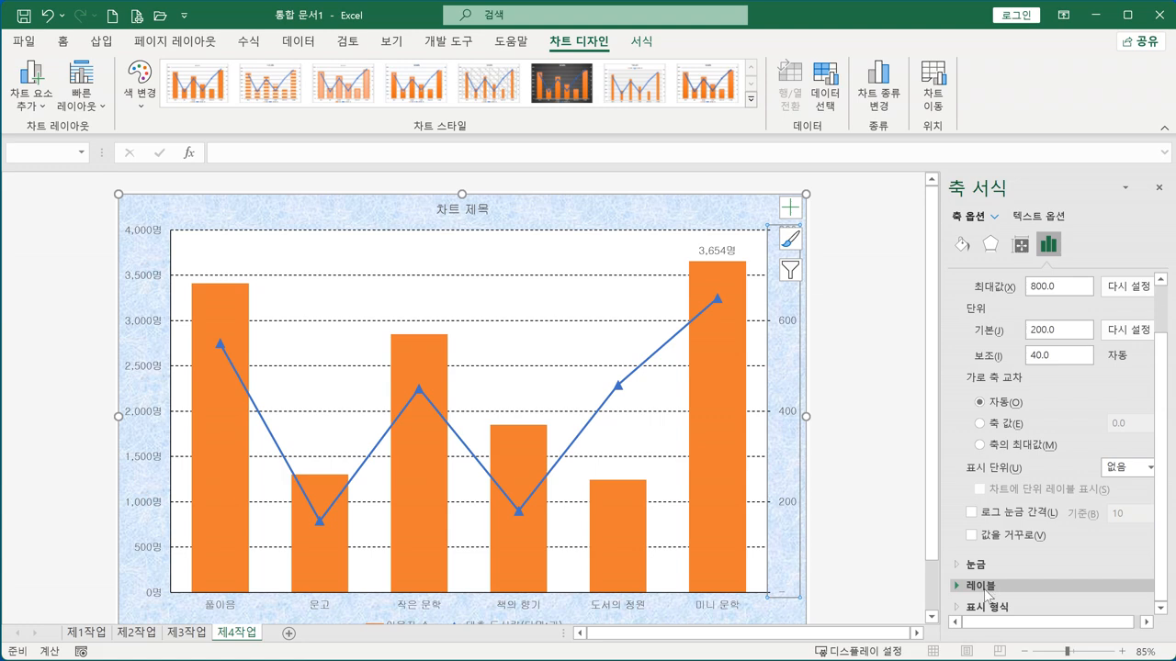
{"action": "left_click", "coordinate": [964, 608]}
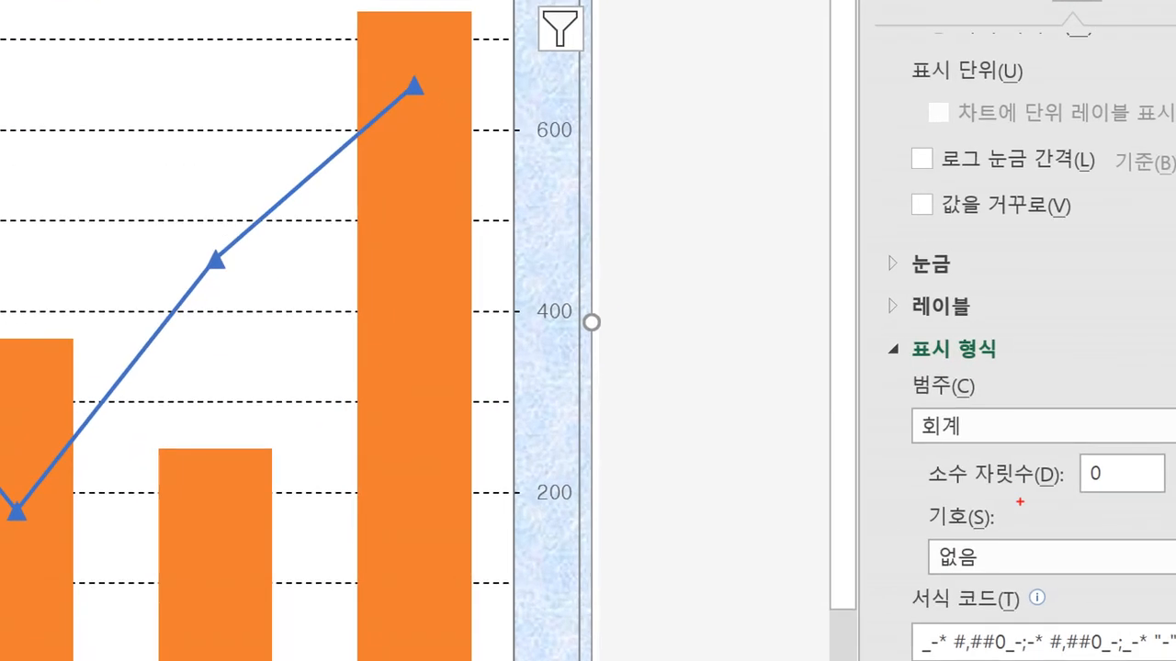
{"action": "mouse_move", "coordinate": [1002, 463]}
{"action": "left_mouse_down"}
{"action": "mouse_move", "coordinate": [960, 452]}
{"action": "mouse_move", "coordinate": [1013, 444]}
{"action": "mouse_move", "coordinate": [973, 494]}
{"action": "mouse_move", "coordinate": [1047, 433]}
{"action": "mouse_move", "coordinate": [946, 387]}
{"action": "mouse_move", "coordinate": [1025, 428]}
{"action": "left_mouse_up"}
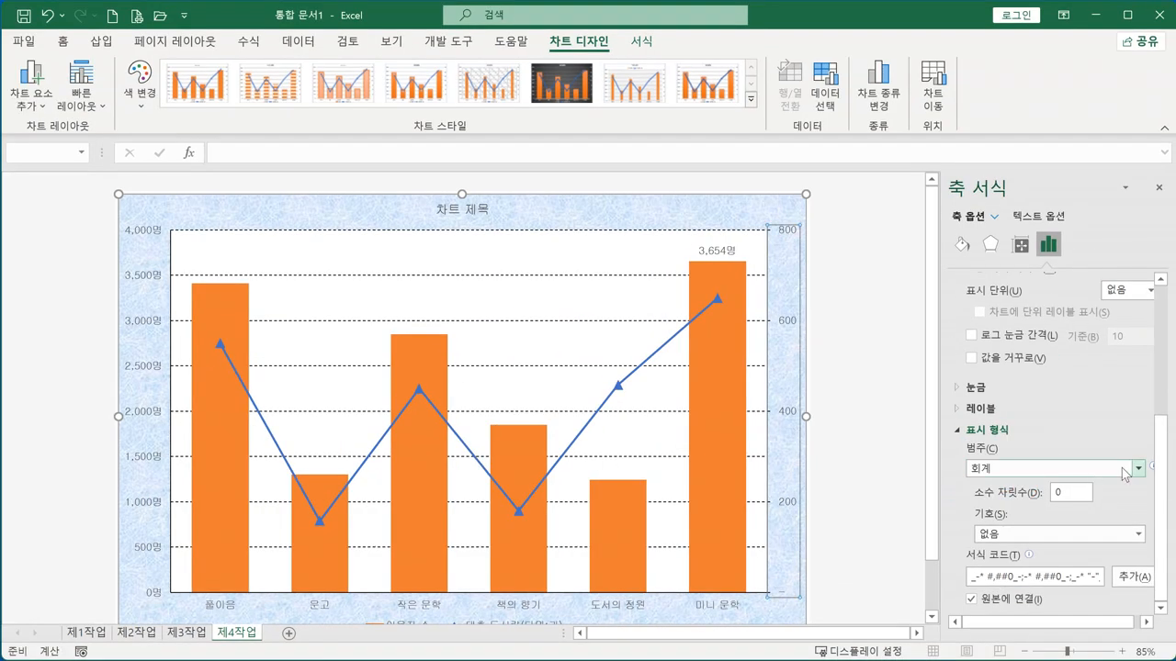
{"action": "left_click", "coordinate": [1138, 468]}
{"action": "left_click", "coordinate": [1044, 502]}
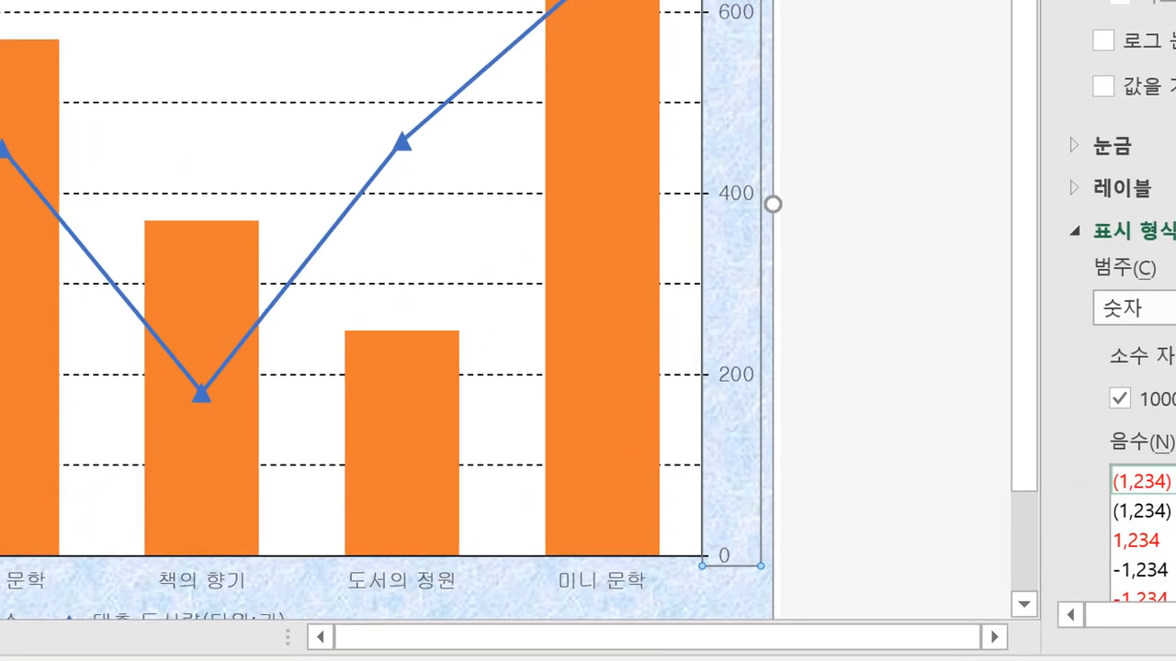
{"action": "left_click_drag", "start_coordinate": [782, 579], "coordinate": [801, 501]}
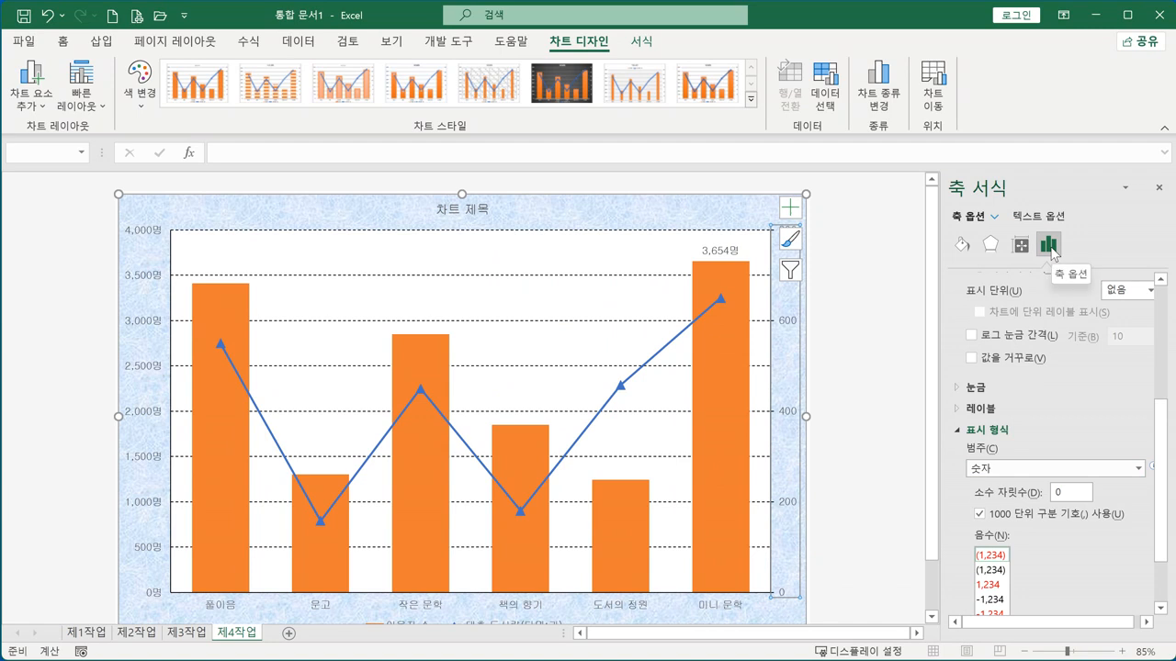
Set the secondary vertical axis number format to the 회계 category with the currency symbol 없음
{"action": "left_click", "coordinate": [1137, 470]}
{"action": "left_click", "coordinate": [990, 540]}
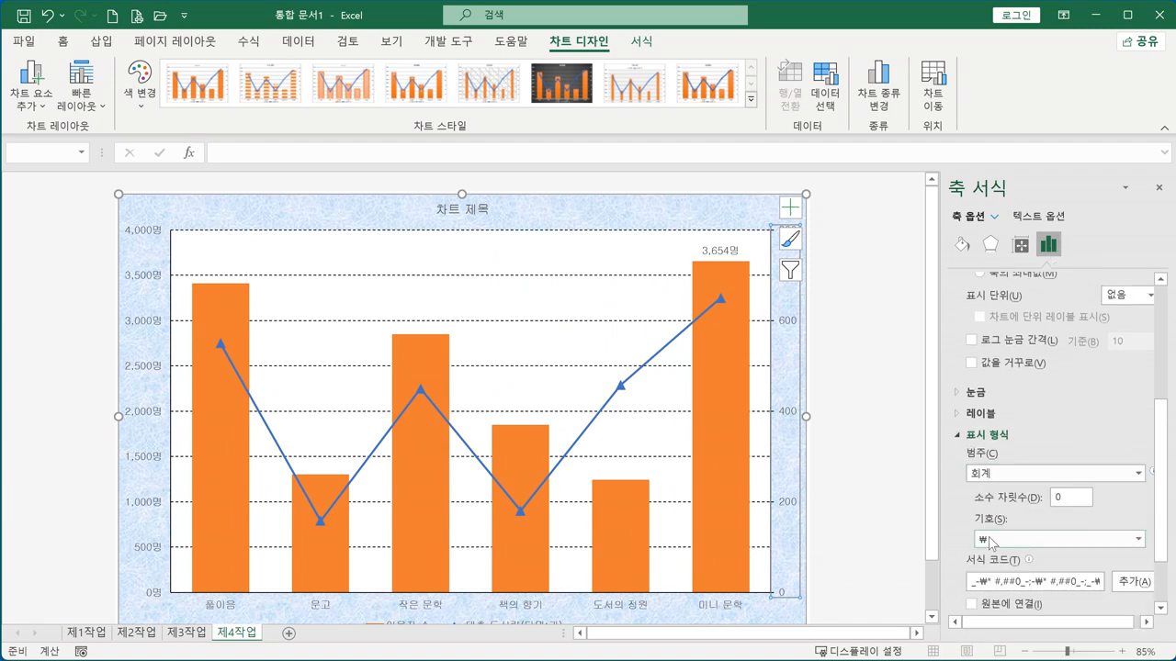
{"action": "left_click", "coordinate": [1128, 538]}
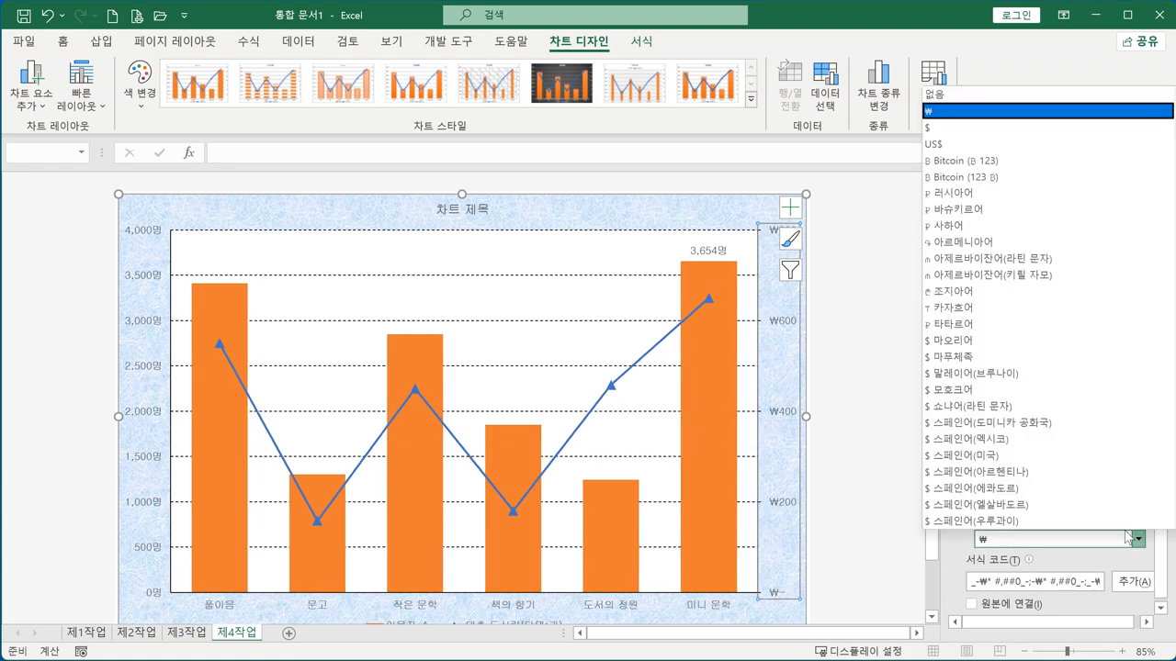
{"action": "left_click", "coordinate": [946, 94]}
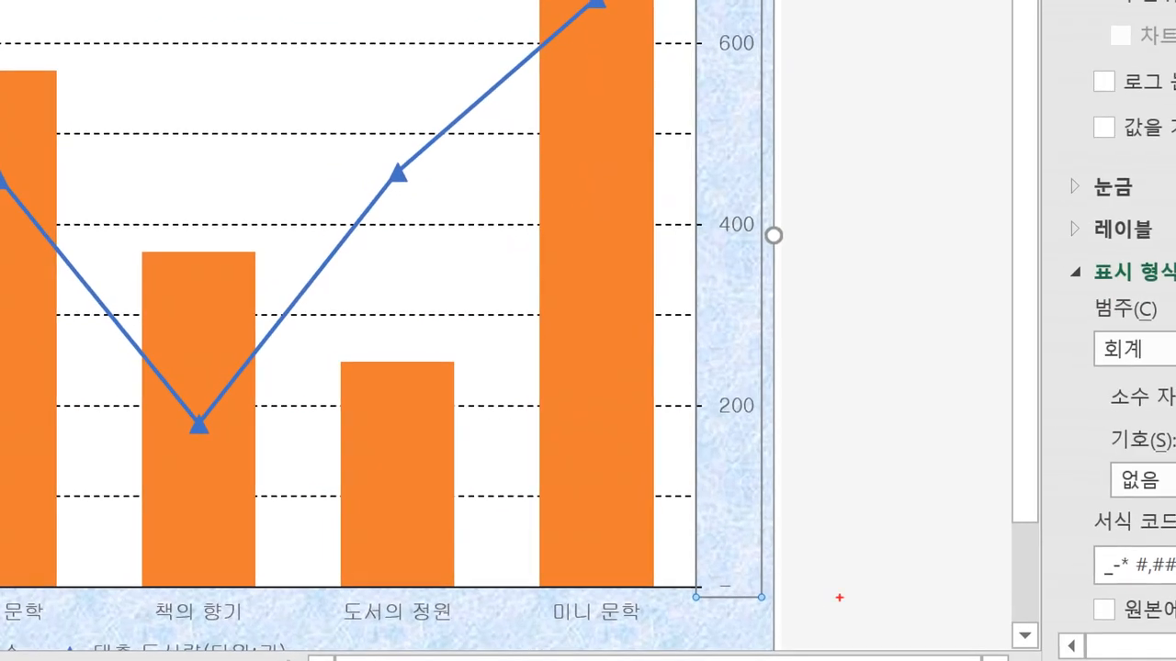
{"action": "mouse_move", "coordinate": [803, 600]}
{"action": "left_mouse_down"}
{"action": "mouse_move", "coordinate": [749, 588]}
{"action": "mouse_move", "coordinate": [794, 609]}
{"action": "left_mouse_up"}
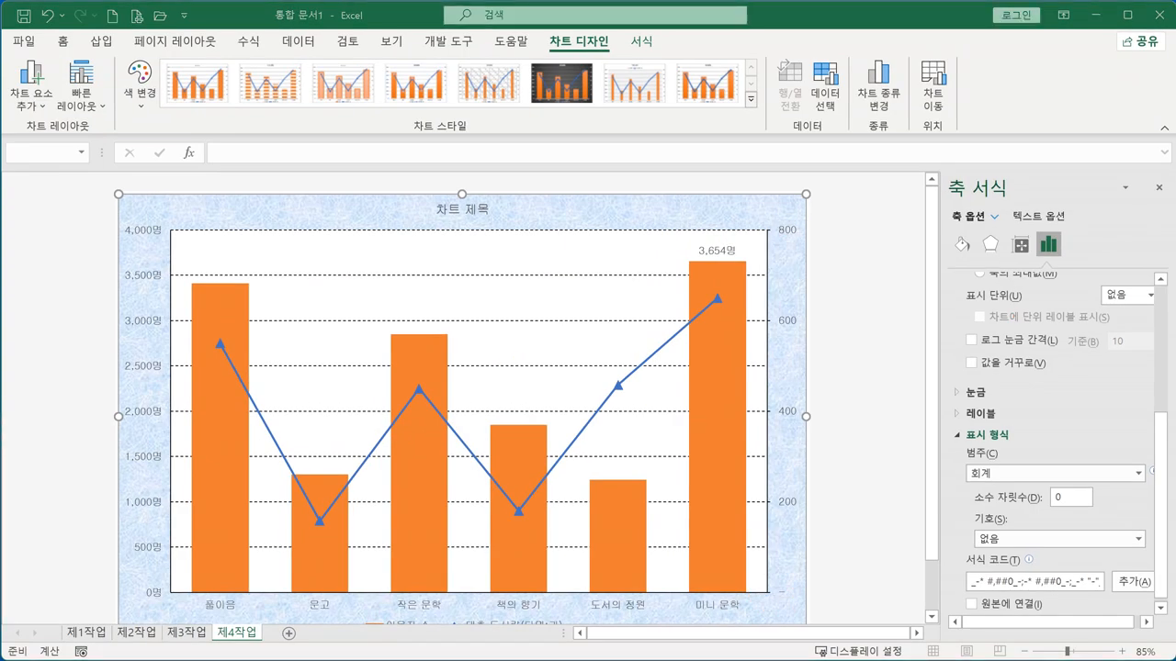
Check the chart legend and review the series order in the data source selection, closing it without changes
{"action": "scroll", "coordinate": [584, 489], "scroll_direction": "down", "scroll_amount": 1}
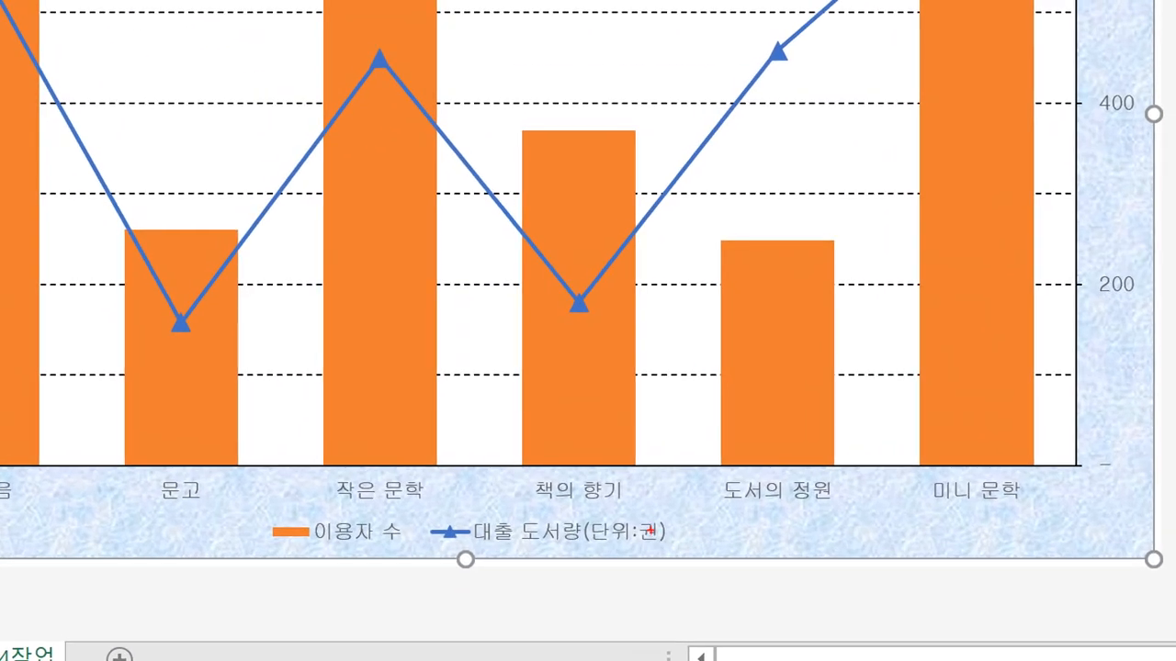
{"action": "left_click_drag", "start_coordinate": [585, 580], "coordinate": [546, 565]}
{"action": "left_click_drag", "start_coordinate": [712, 551], "coordinate": [653, 593]}
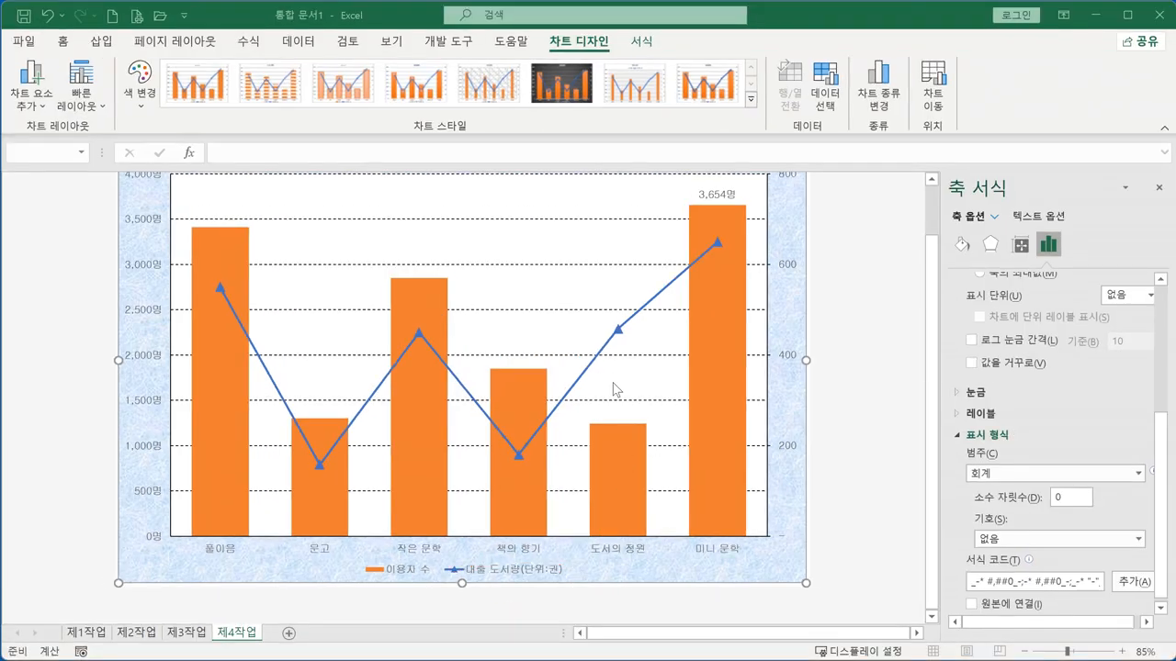
{"action": "left_click", "coordinate": [511, 243]}
{"action": "right_click", "coordinate": [507, 239]}
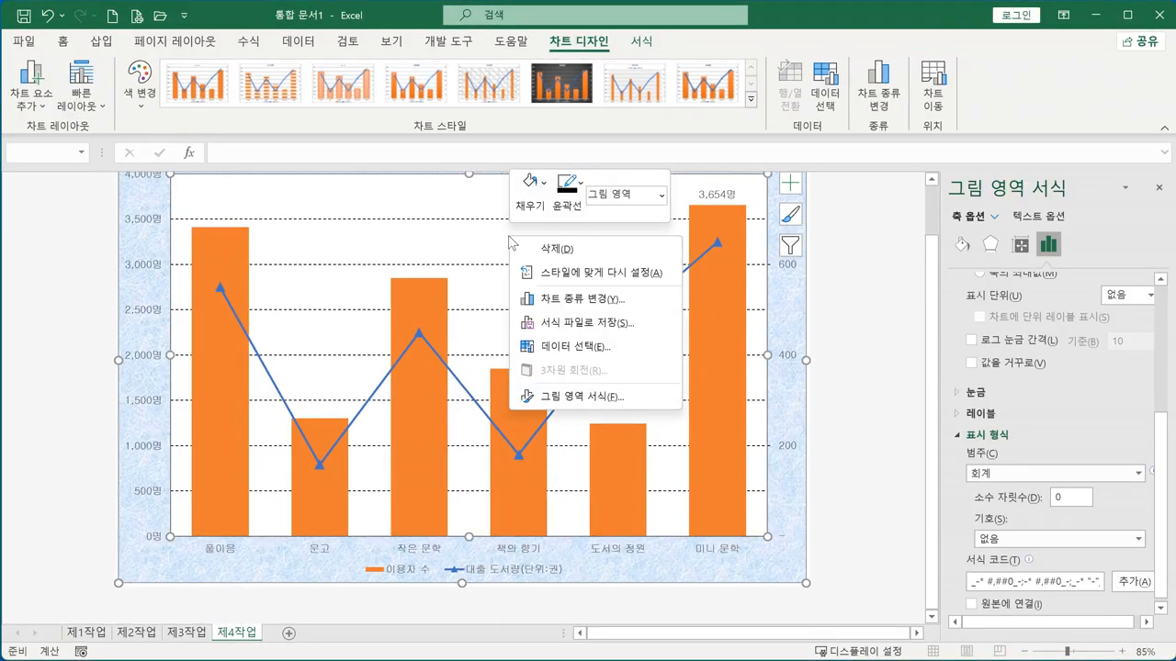
{"action": "left_click", "coordinate": [597, 354]}
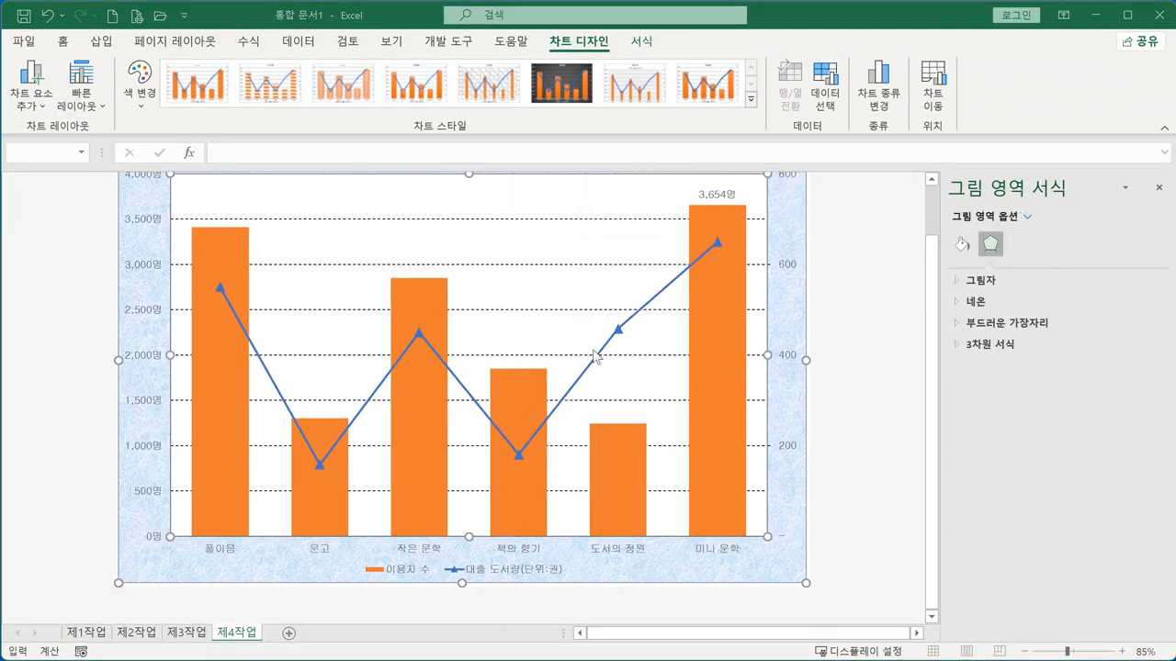
{"action": "left_click", "coordinate": [683, 327]}
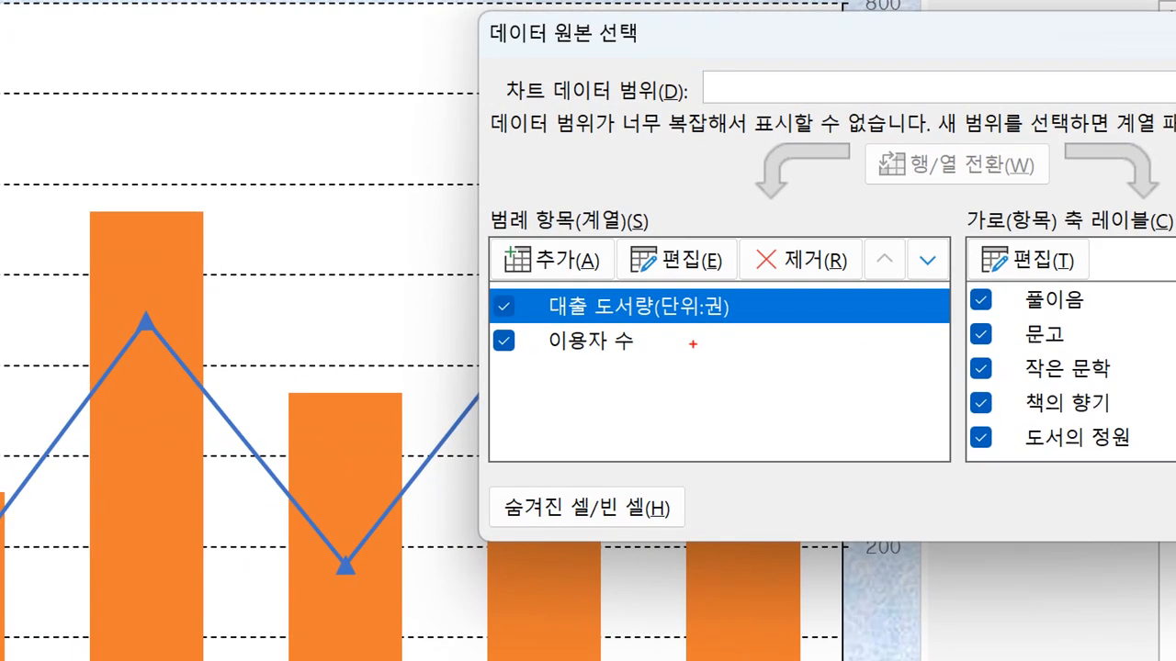
{"action": "mouse_move", "coordinate": [665, 189]}
{"action": "left_mouse_down"}
{"action": "mouse_move", "coordinate": [687, 248]}
{"action": "mouse_move", "coordinate": [680, 226]}
{"action": "left_mouse_up"}
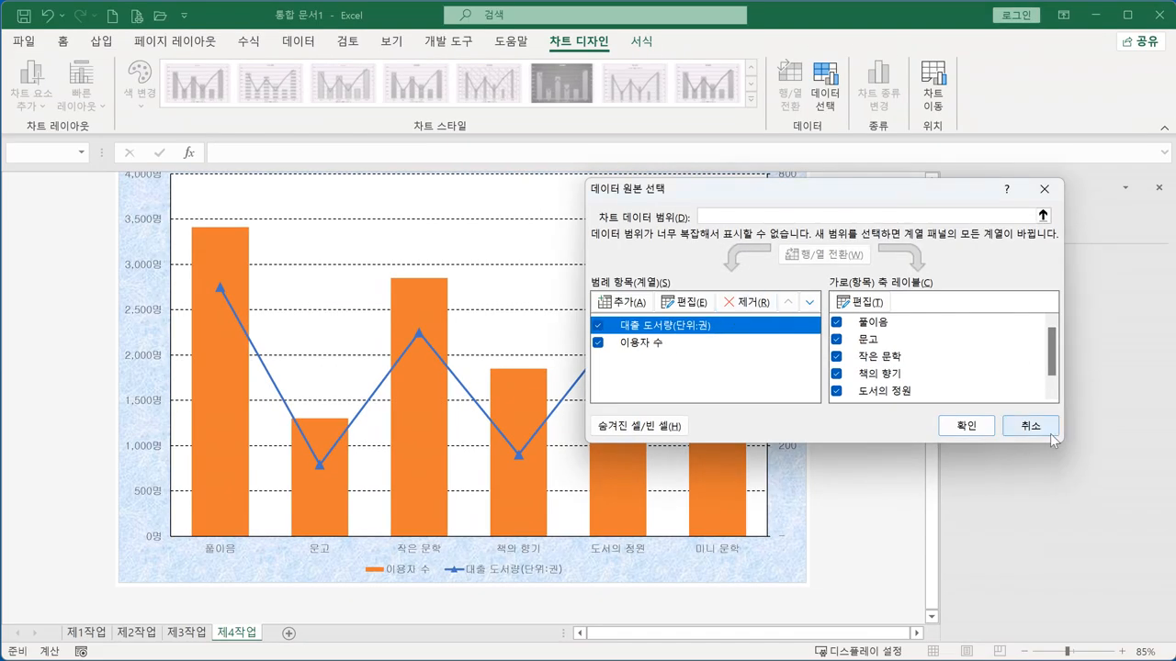
{"action": "left_click", "coordinate": [1050, 496]}
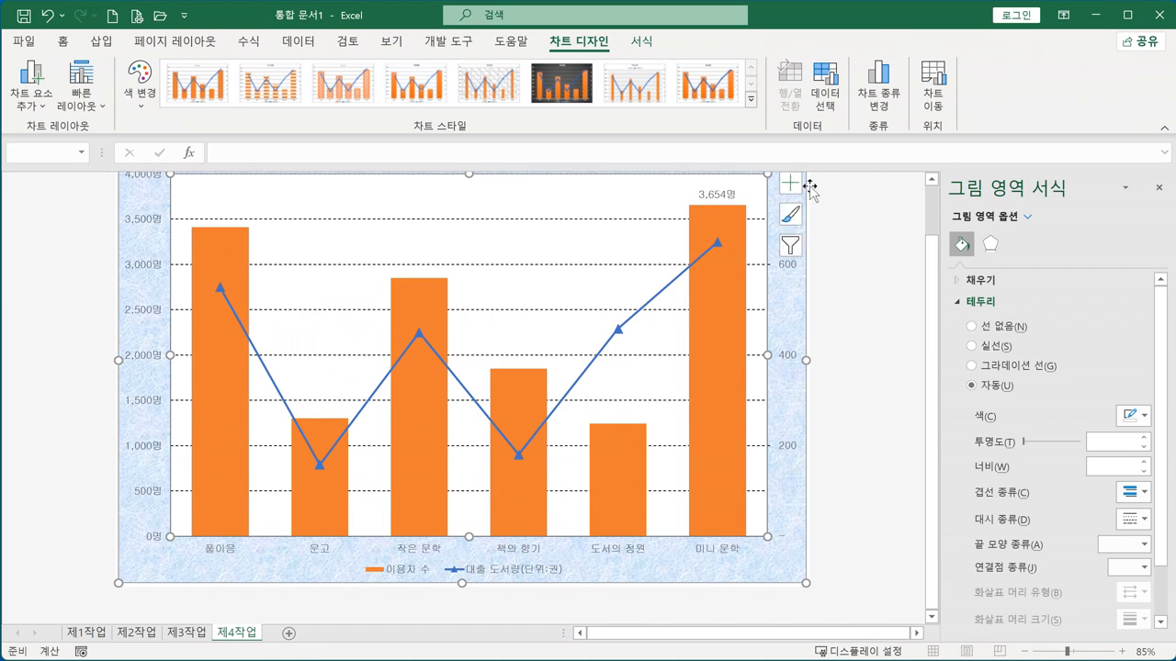
Close the plot area formatting pane and deselect the chart
{"action": "left_click", "coordinate": [99, 42]}
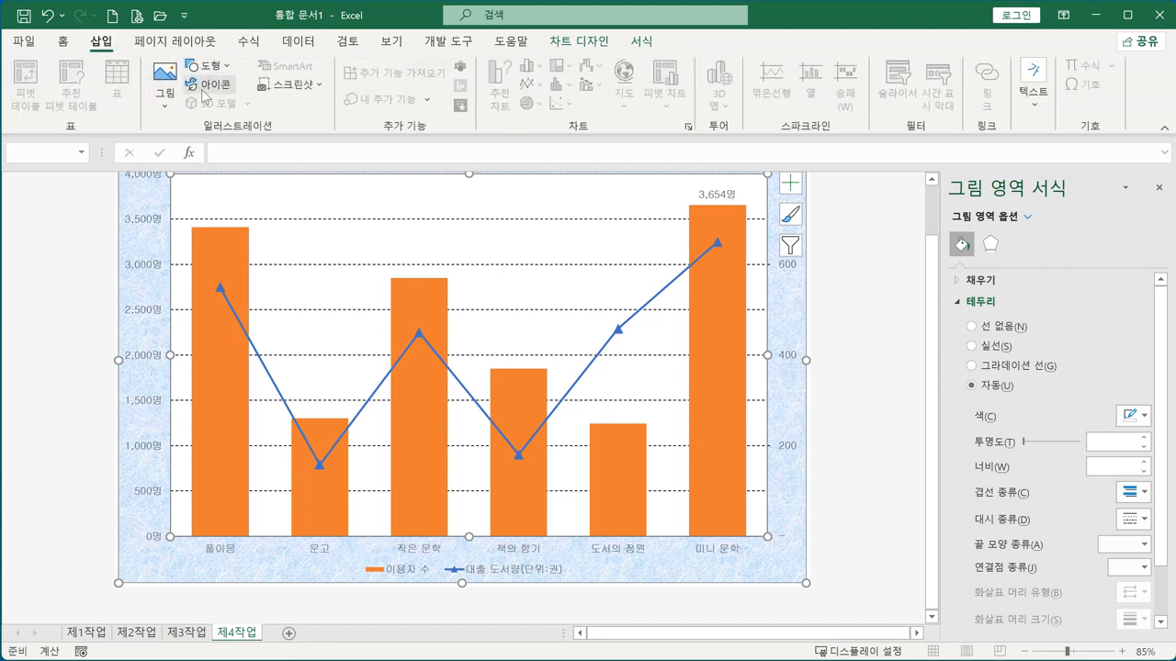
{"action": "left_click", "coordinate": [1158, 189]}
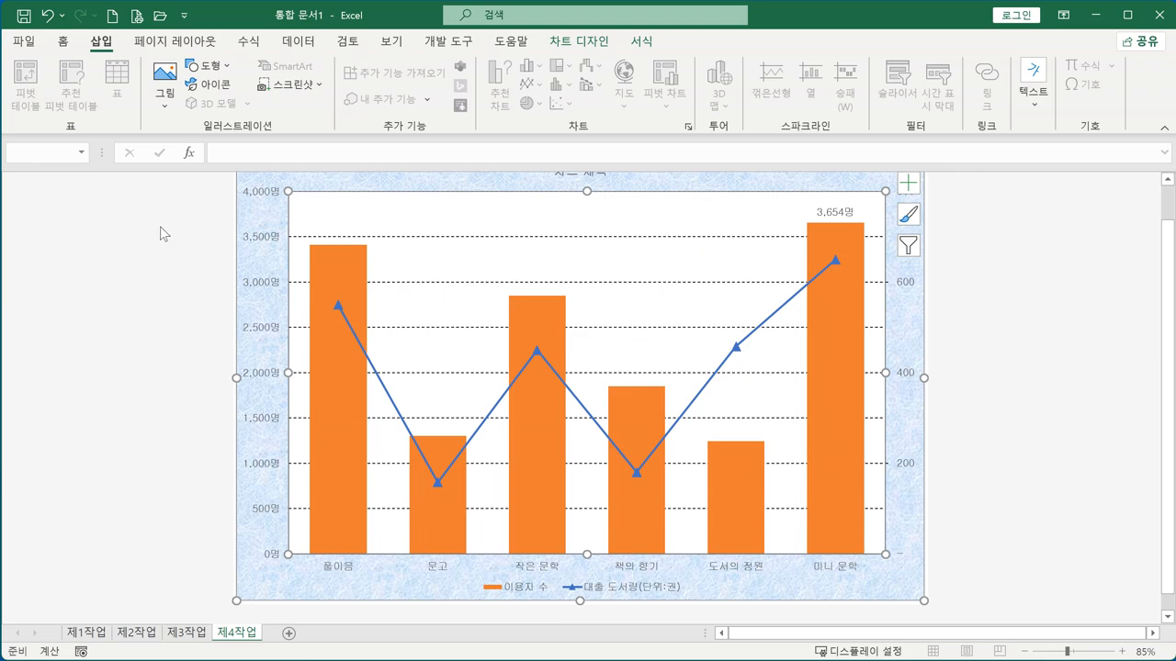
{"action": "left_click", "coordinate": [159, 233]}
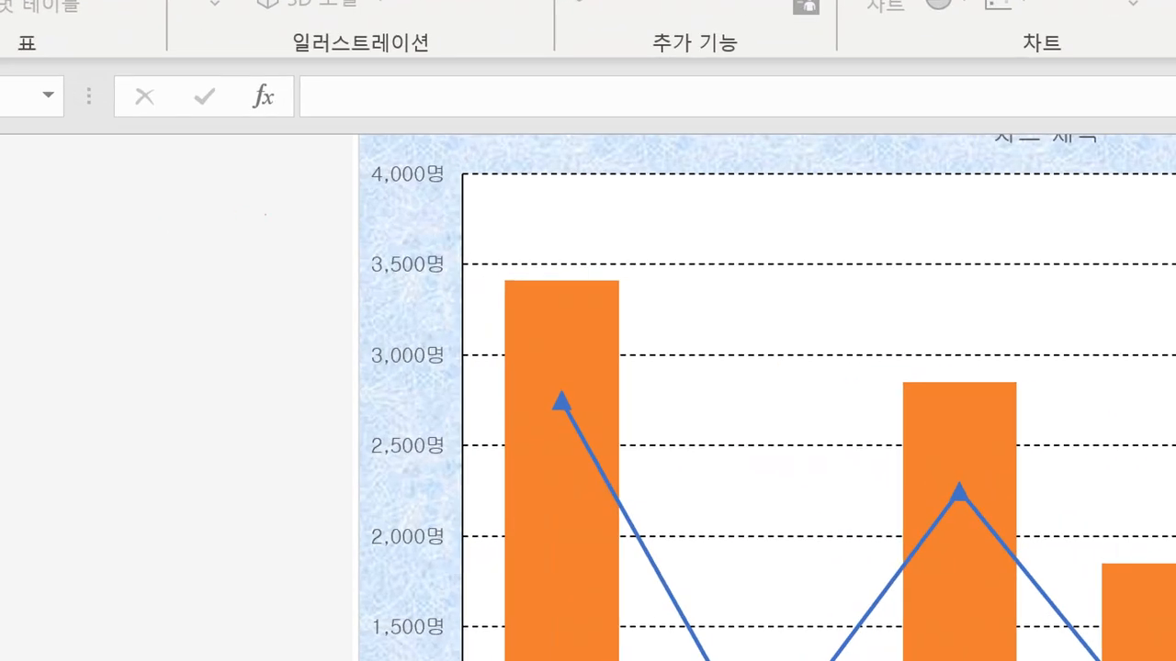
{"action": "mouse_move", "coordinate": [414, 191]}
{"action": "left_mouse_down"}
{"action": "mouse_move", "coordinate": [376, 158]}
{"action": "mouse_move", "coordinate": [386, 241]}
{"action": "mouse_move", "coordinate": [358, 241]}
{"action": "mouse_move", "coordinate": [424, 250]}
{"action": "left_mouse_up"}
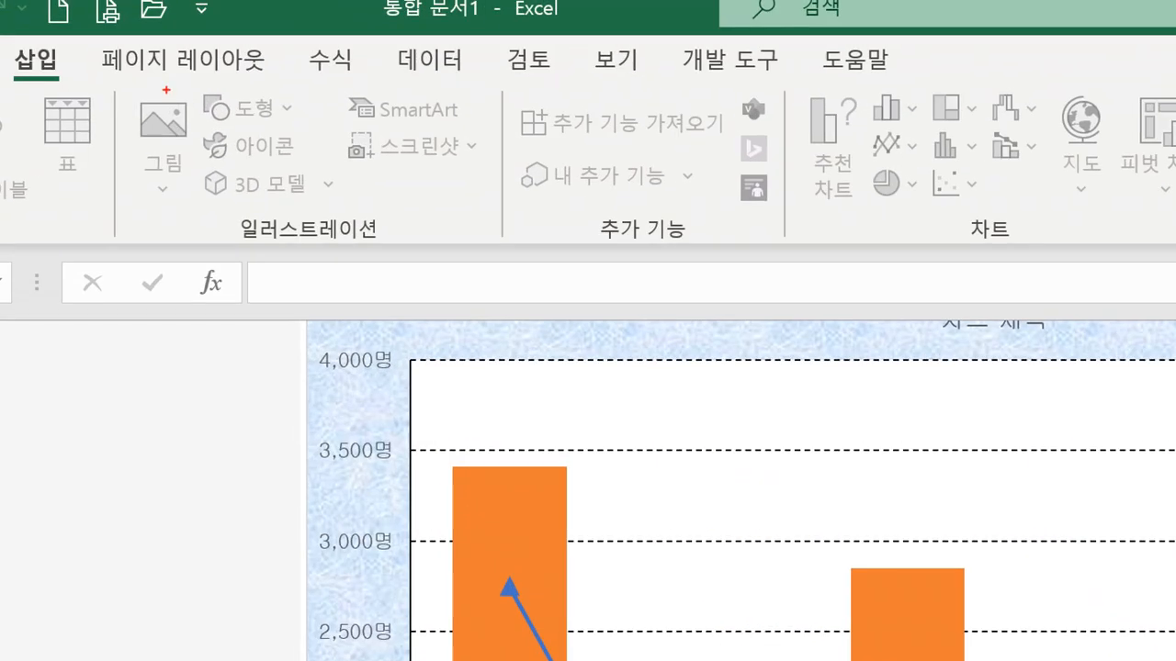
{"action": "mouse_move", "coordinate": [188, 81]}
{"action": "left_mouse_down"}
{"action": "mouse_move", "coordinate": [221, 88]}
{"action": "mouse_move", "coordinate": [190, 82]}
{"action": "left_mouse_up"}
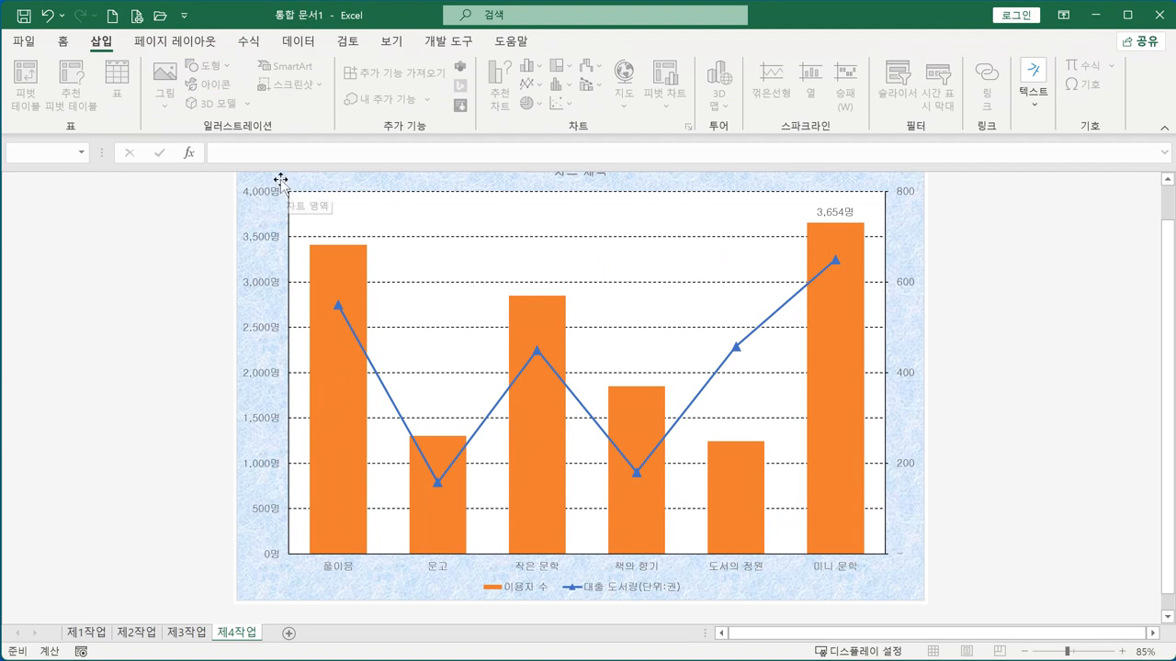
Insert a rounded rectangular callout about 3.7 cm wide and 2 cm high inside the chart, its tail pointing to the 3,654명 label
{"action": "left_click", "coordinate": [279, 181]}
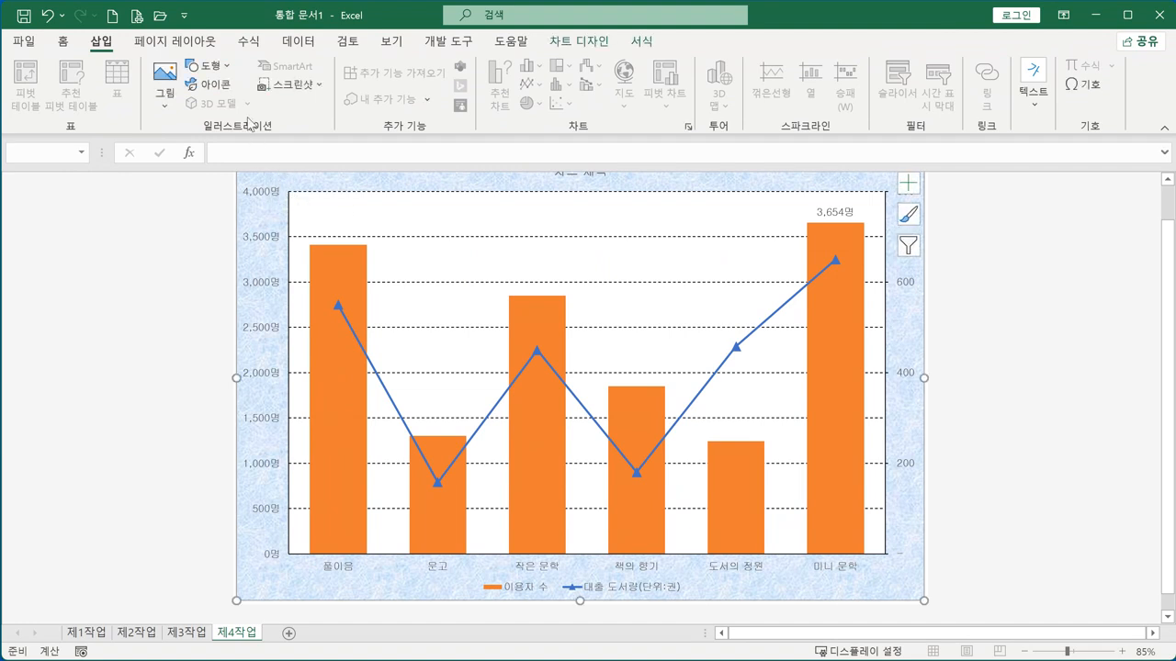
{"action": "left_click", "coordinate": [225, 68]}
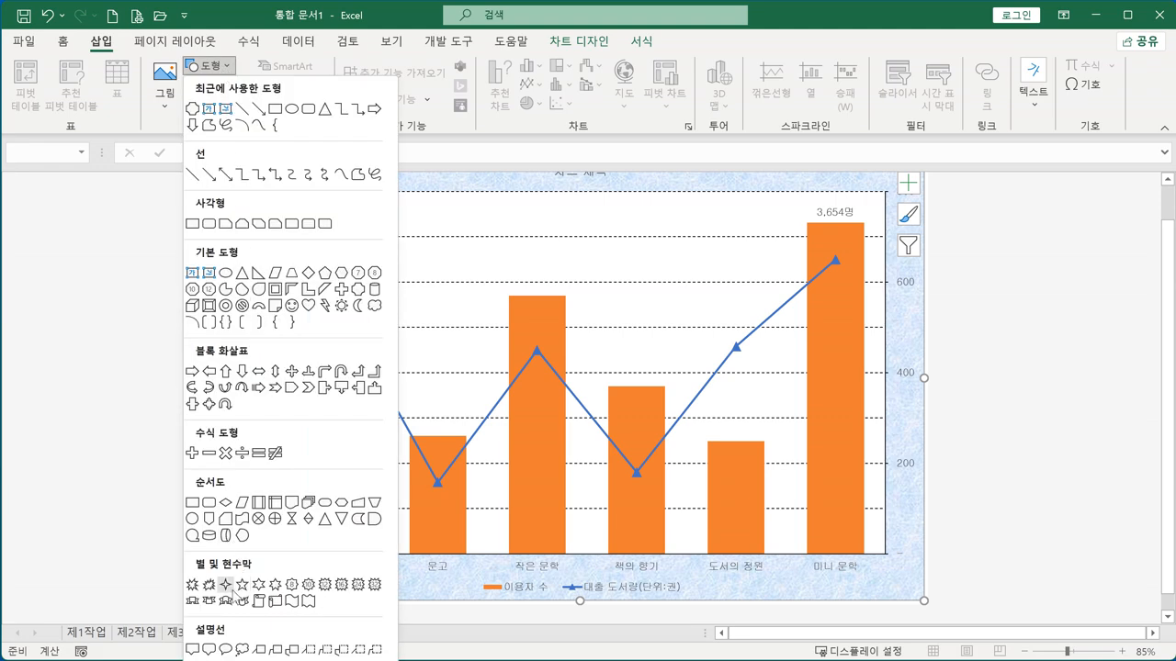
{"action": "left_click", "coordinate": [211, 650]}
{"action": "left_click_drag", "start_coordinate": [530, 212], "coordinate": [631, 275]}
{"action": "left_click_drag", "start_coordinate": [560, 284], "coordinate": [680, 236]}
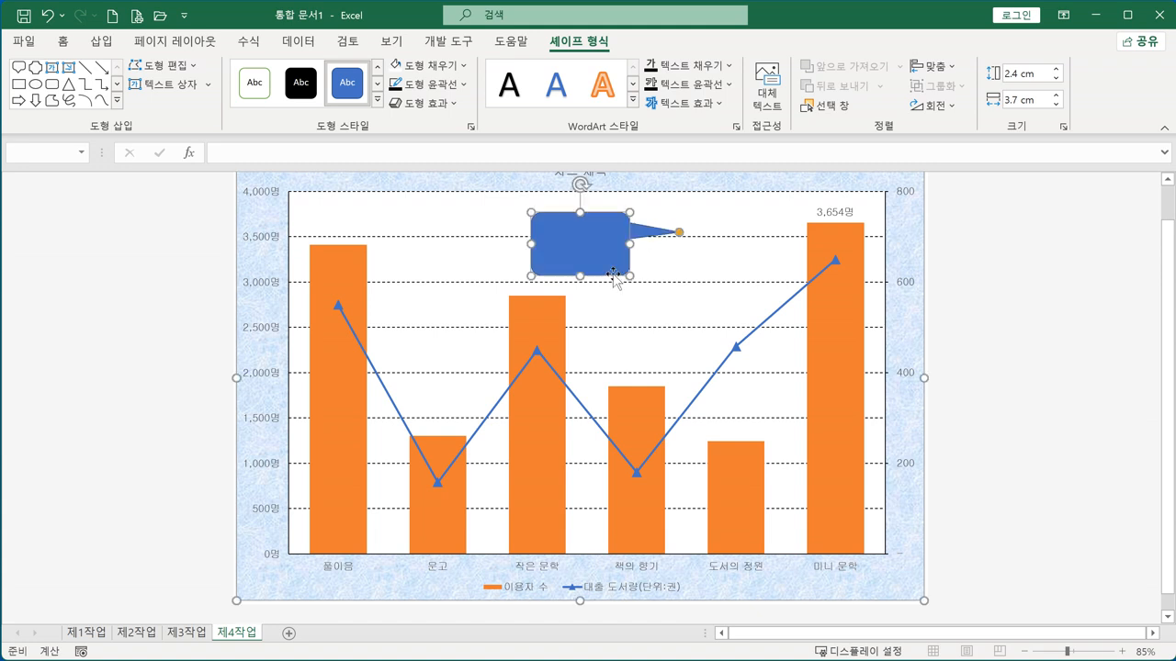
{"action": "left_click_drag", "start_coordinate": [617, 271], "coordinate": [691, 243]}
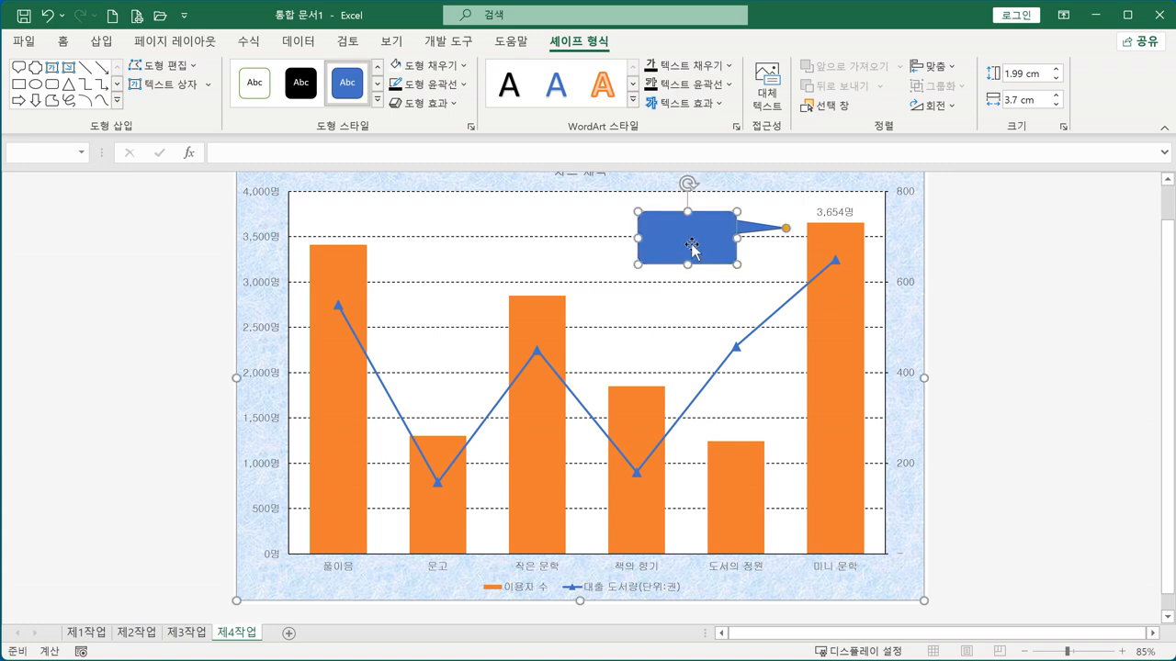
Fill the callout shape with white
{"action": "left_click", "coordinate": [66, 42]}
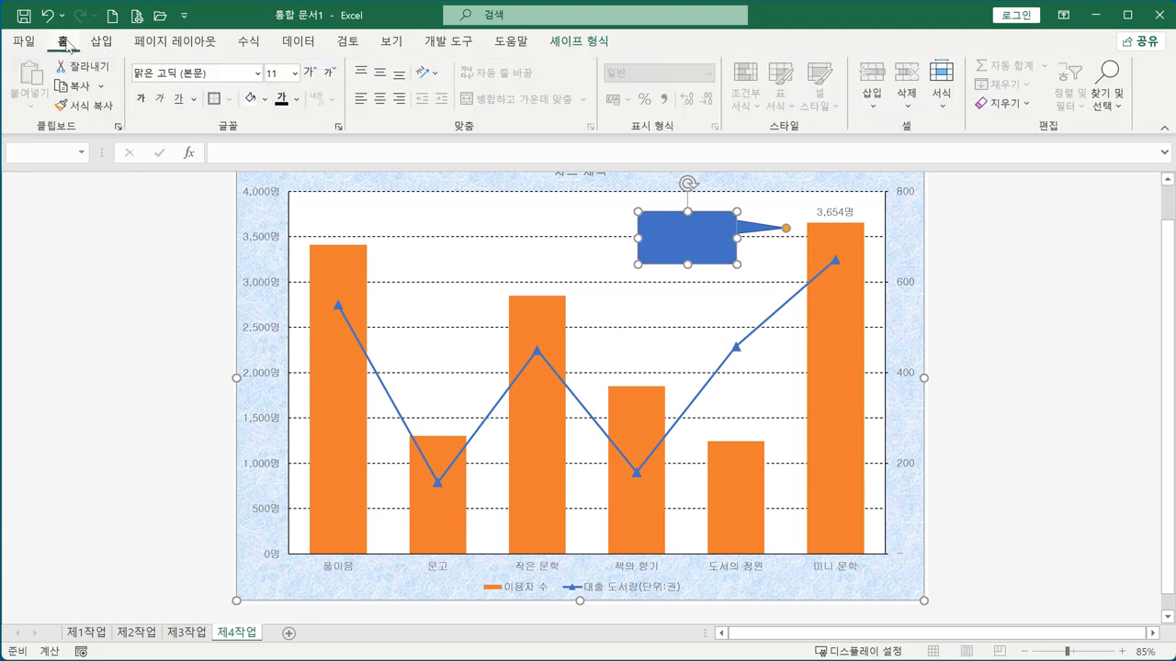
{"action": "left_click", "coordinate": [265, 101]}
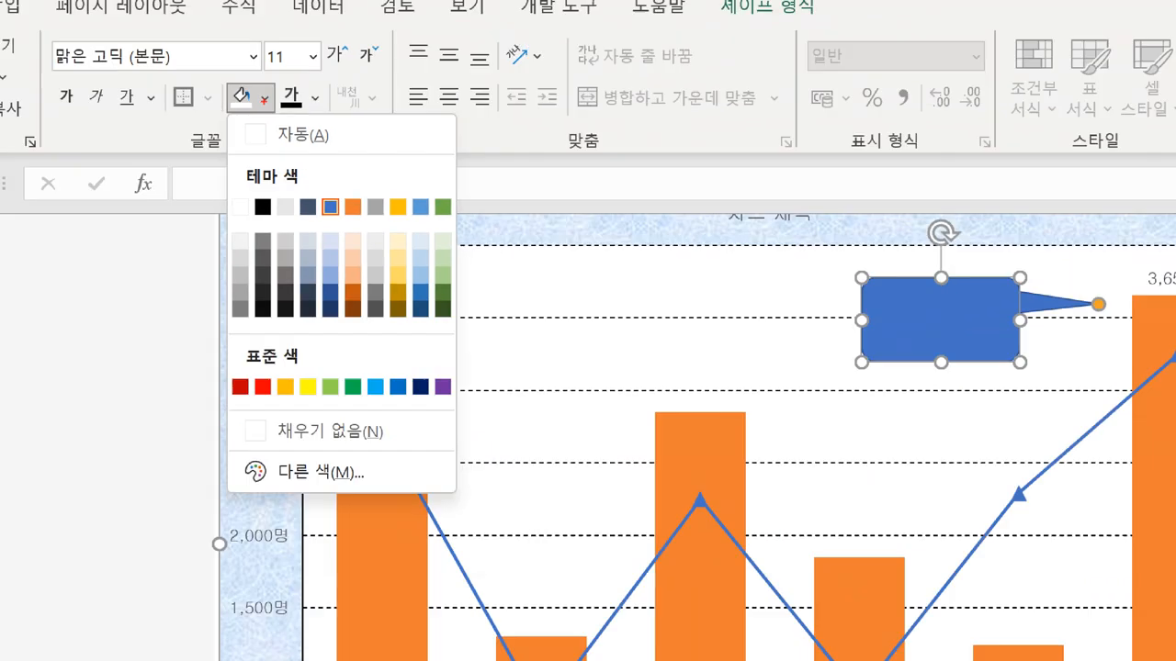
{"action": "left_click", "coordinate": [266, 100]}
{"action": "left_click", "coordinate": [239, 96]}
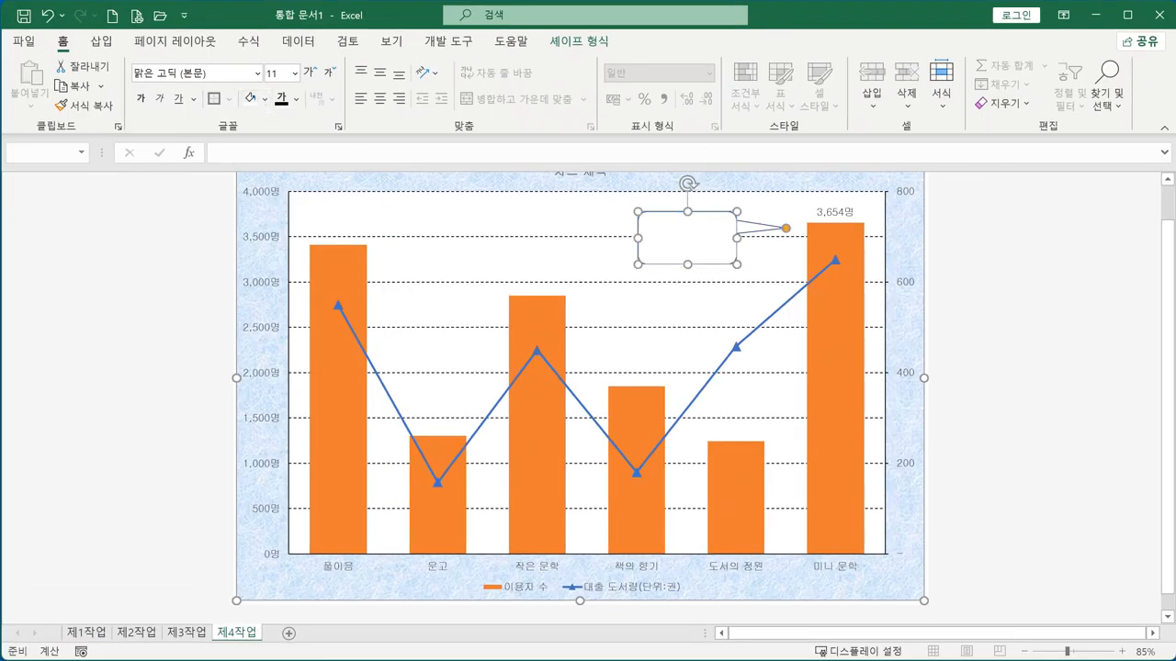
Set the callout's font to 굴림 and centre its text both vertically and horizontally
{"action": "left_click", "coordinate": [257, 74]}
{"action": "left_click", "coordinate": [168, 237]}
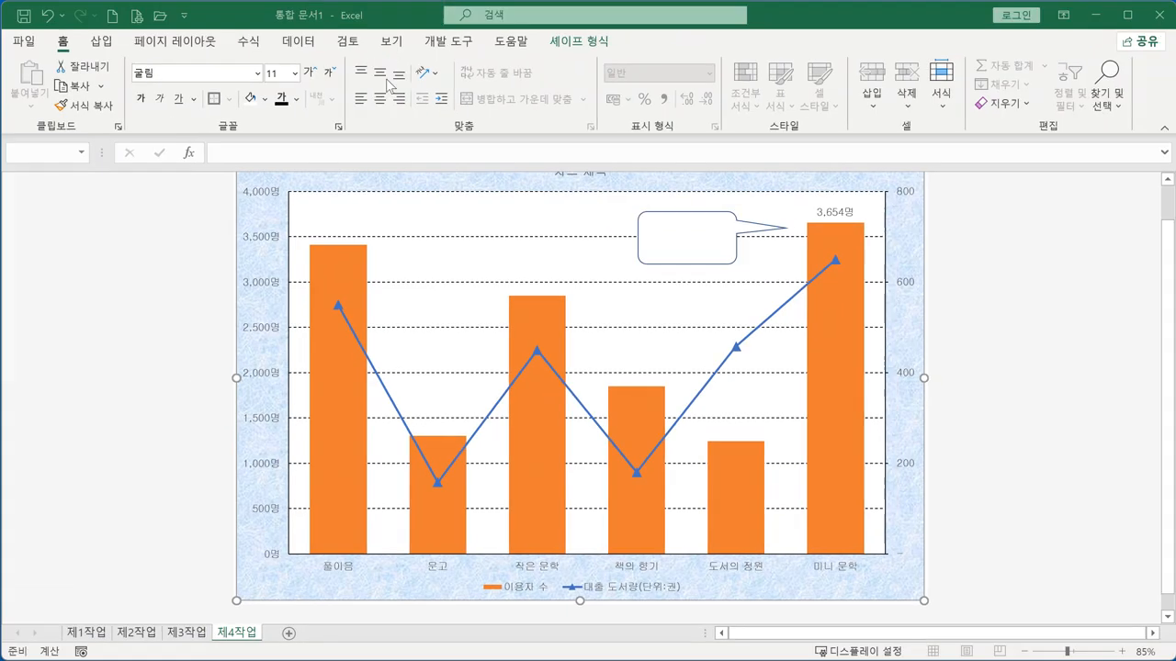
{"action": "left_click", "coordinate": [379, 46]}
{"action": "left_click", "coordinate": [381, 99]}
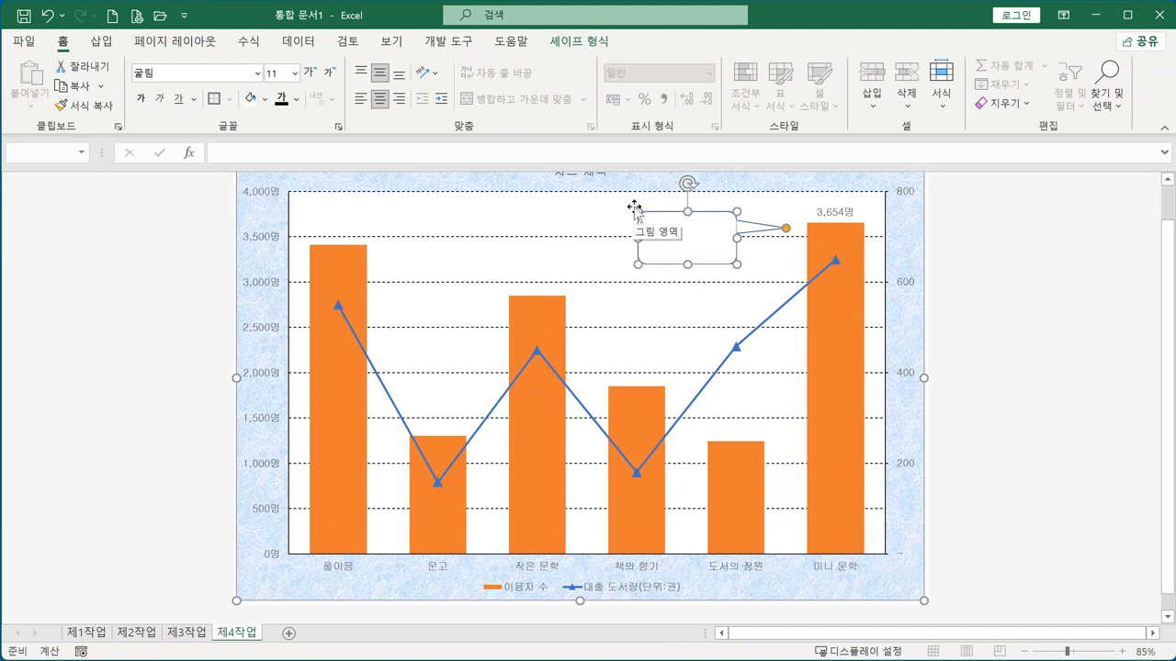
Enter the text 최다 이용자 수 in the callout and deselect it
{"action": "type", "text": "K"}
{"action": "type", "text": "최다 이용ㅈ"}
{"action": "type", "text": " 수"}
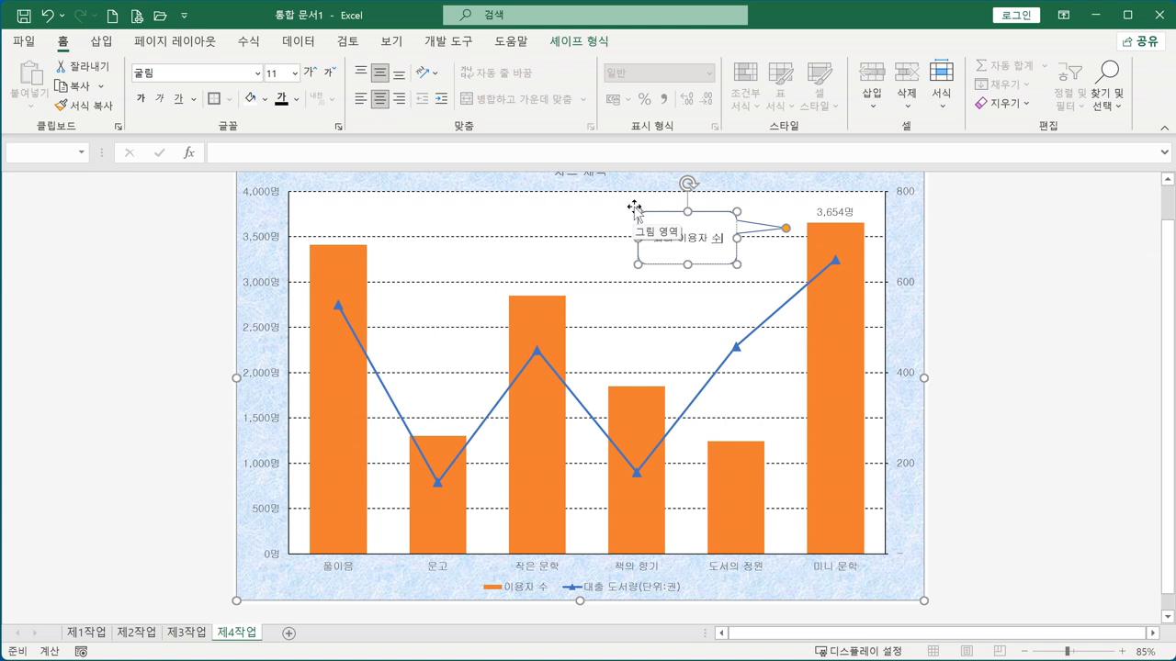
{"action": "left_click", "coordinate": [1075, 331]}
{"action": "left_click", "coordinate": [714, 263]}
{"action": "left_click", "coordinate": [714, 263]}
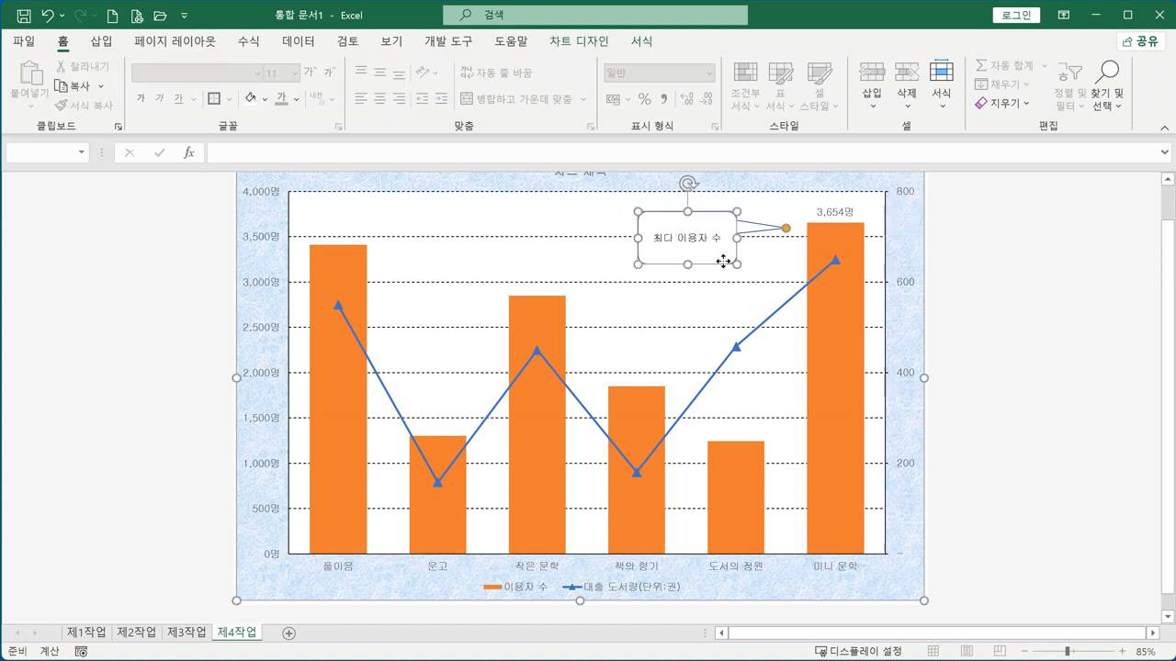
{"action": "left_click", "coordinate": [1036, 341]}
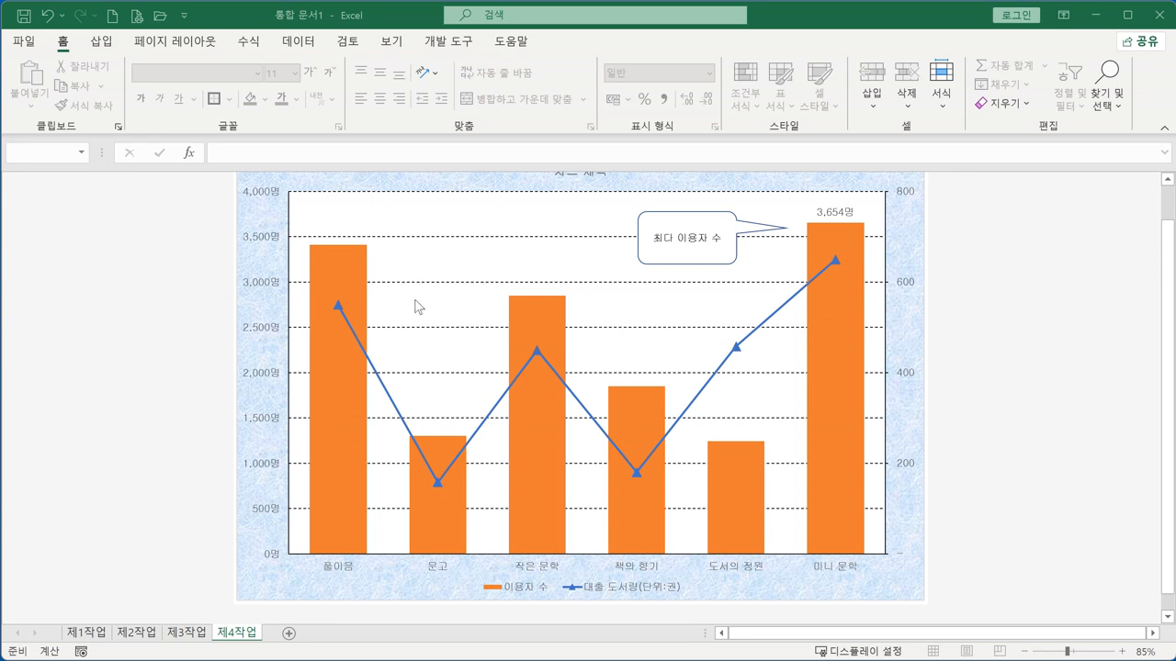
Save the workbook in the ITQ folder under 문서, naming the file 202405A- followed by the candidate's name
{"action": "mouse_move", "coordinate": [346, 267]}
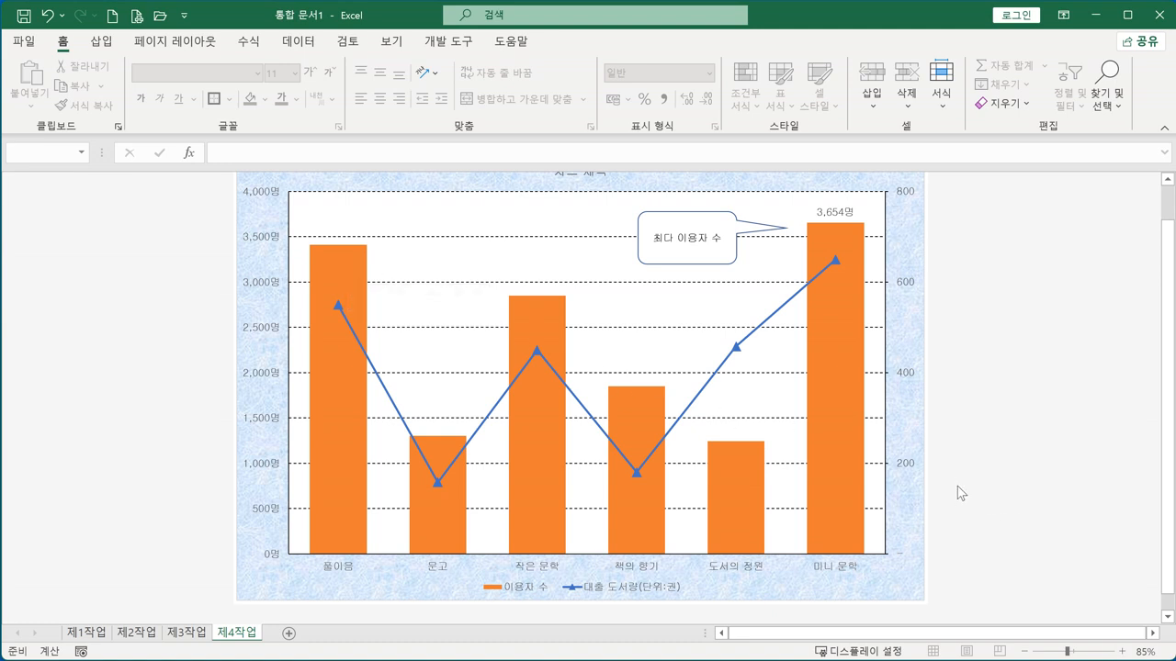
{"action": "mouse_move", "coordinate": [853, 469]}
{"action": "left_click", "coordinate": [23, 18]}
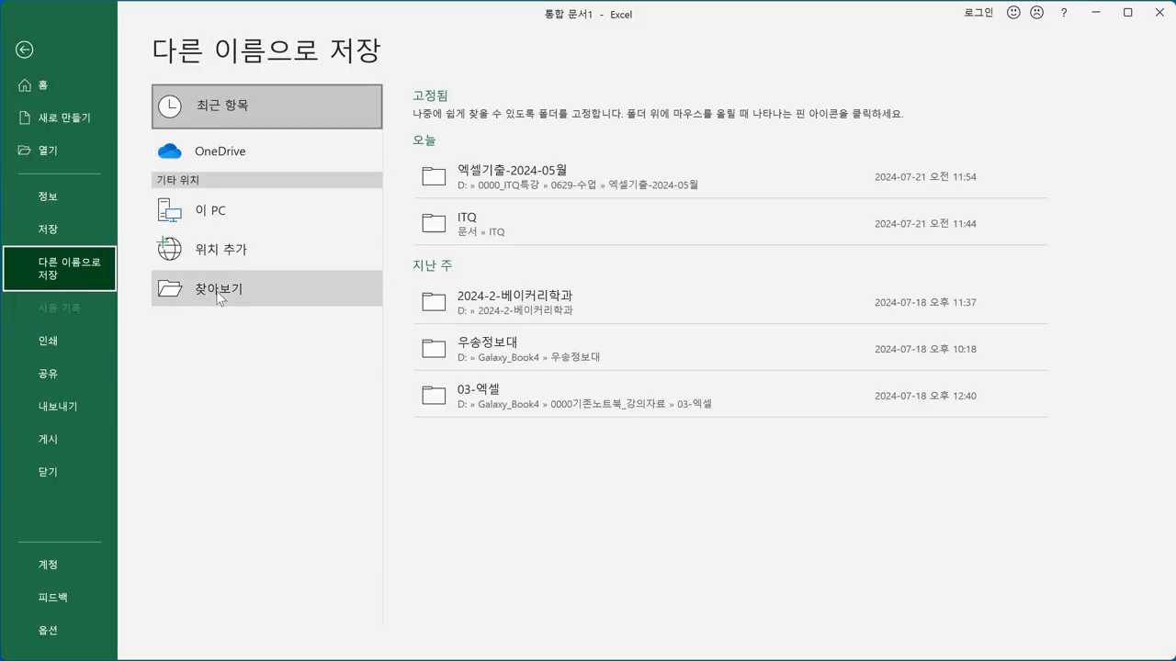
{"action": "left_click", "coordinate": [218, 287]}
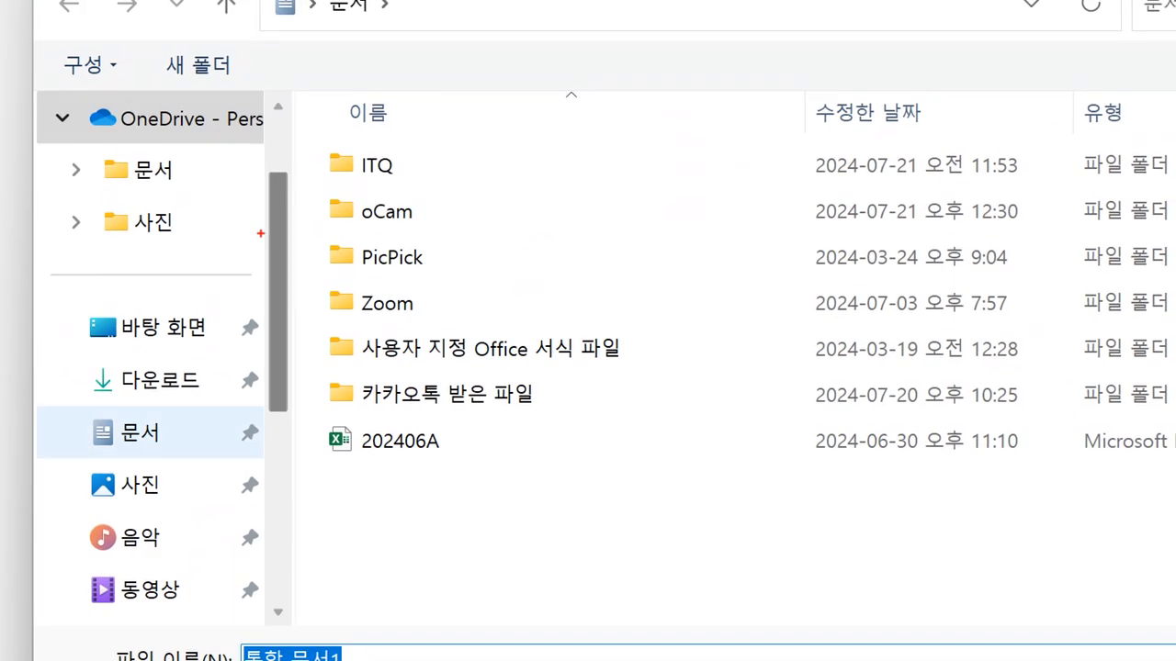
{"action": "mouse_move", "coordinate": [168, 429]}
{"action": "left_mouse_down"}
{"action": "mouse_move", "coordinate": [114, 463]}
{"action": "mouse_move", "coordinate": [173, 447]}
{"action": "left_mouse_up"}
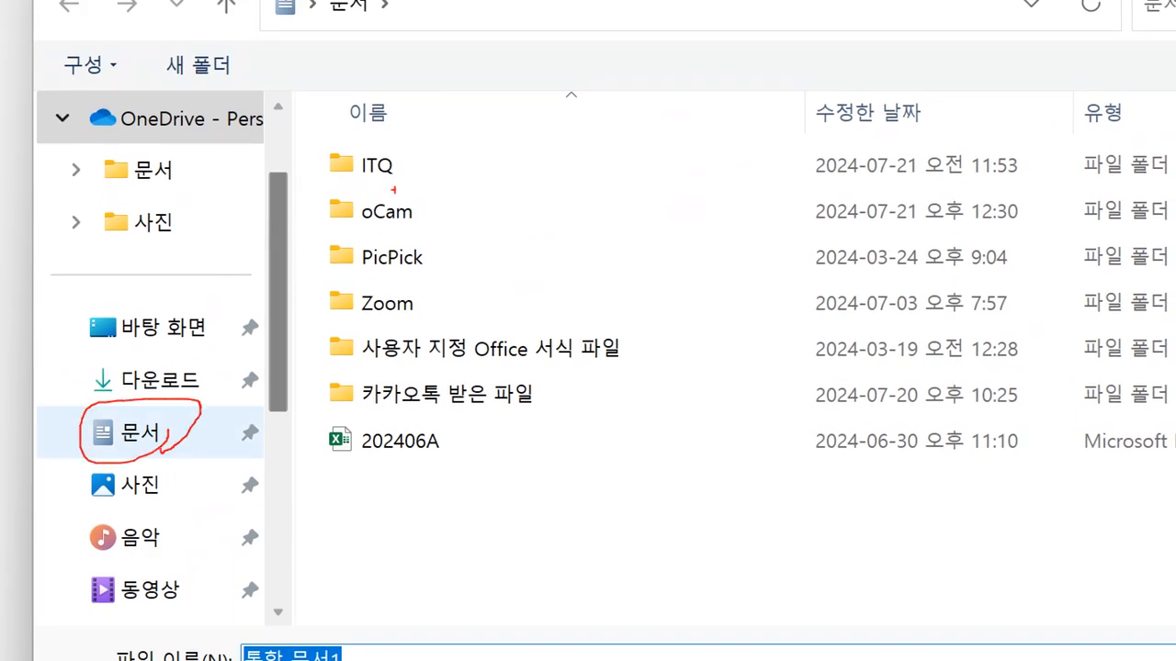
{"action": "mouse_move", "coordinate": [393, 190]}
{"action": "left_mouse_down"}
{"action": "mouse_move", "coordinate": [317, 175]}
{"action": "mouse_move", "coordinate": [432, 180]}
{"action": "left_mouse_up"}
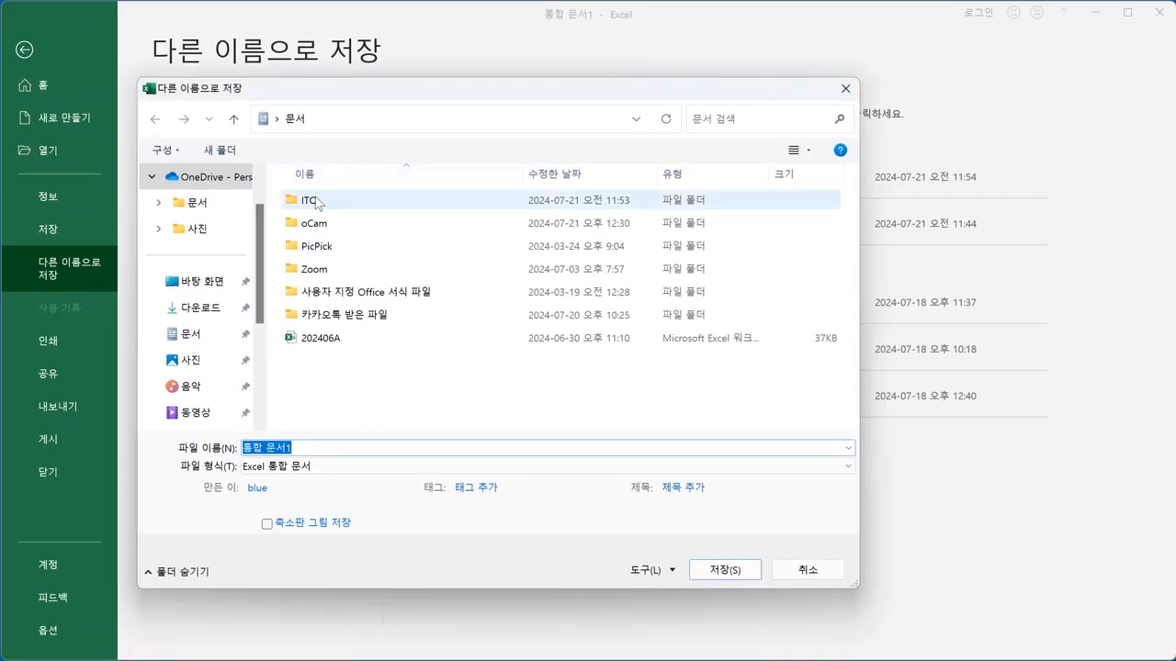
{"action": "double_click", "coordinate": [315, 201]}
{"action": "left_click", "coordinate": [310, 449]}
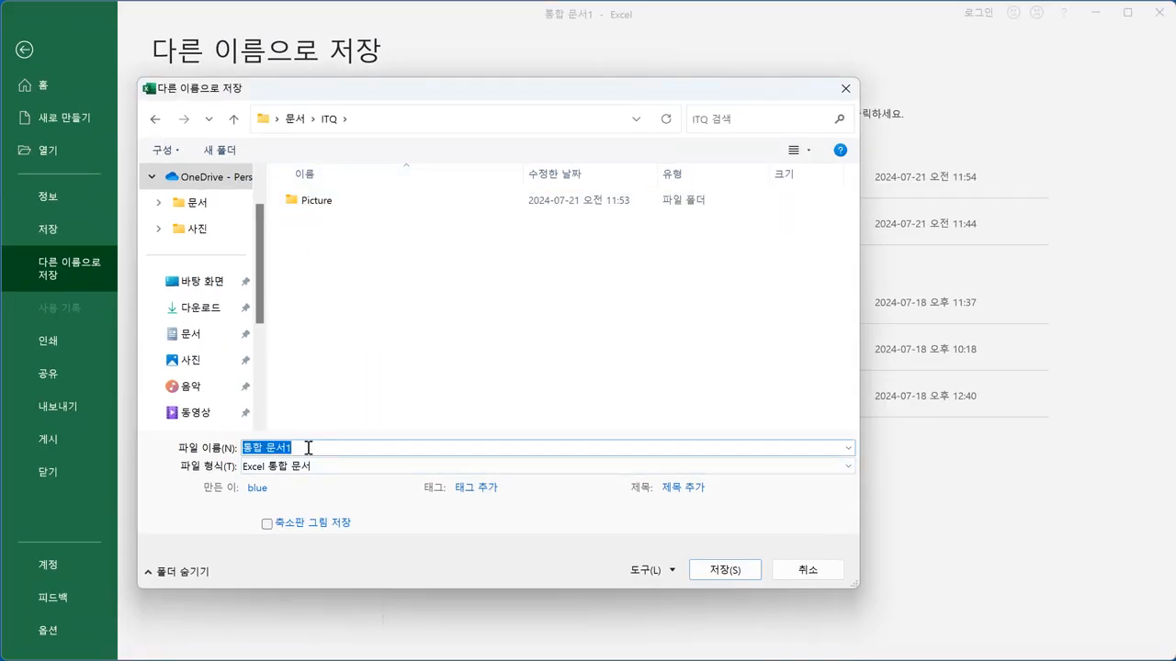
{"action": "type", "text": "202405A-홍길동"}
{"action": "key", "text": "Return"}
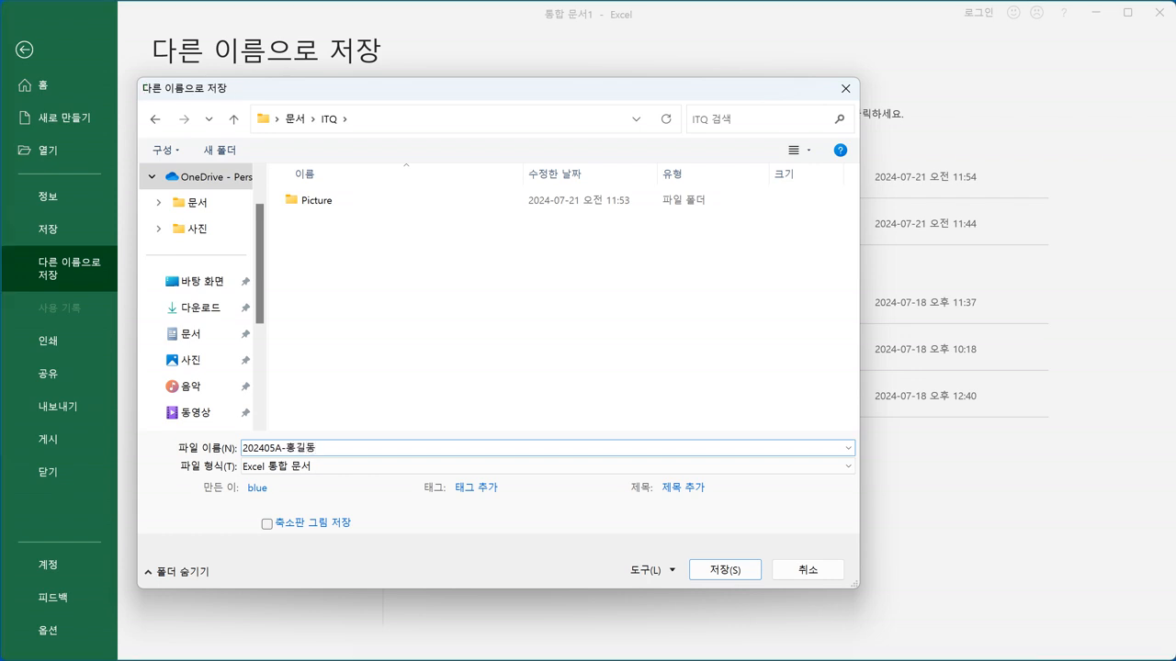